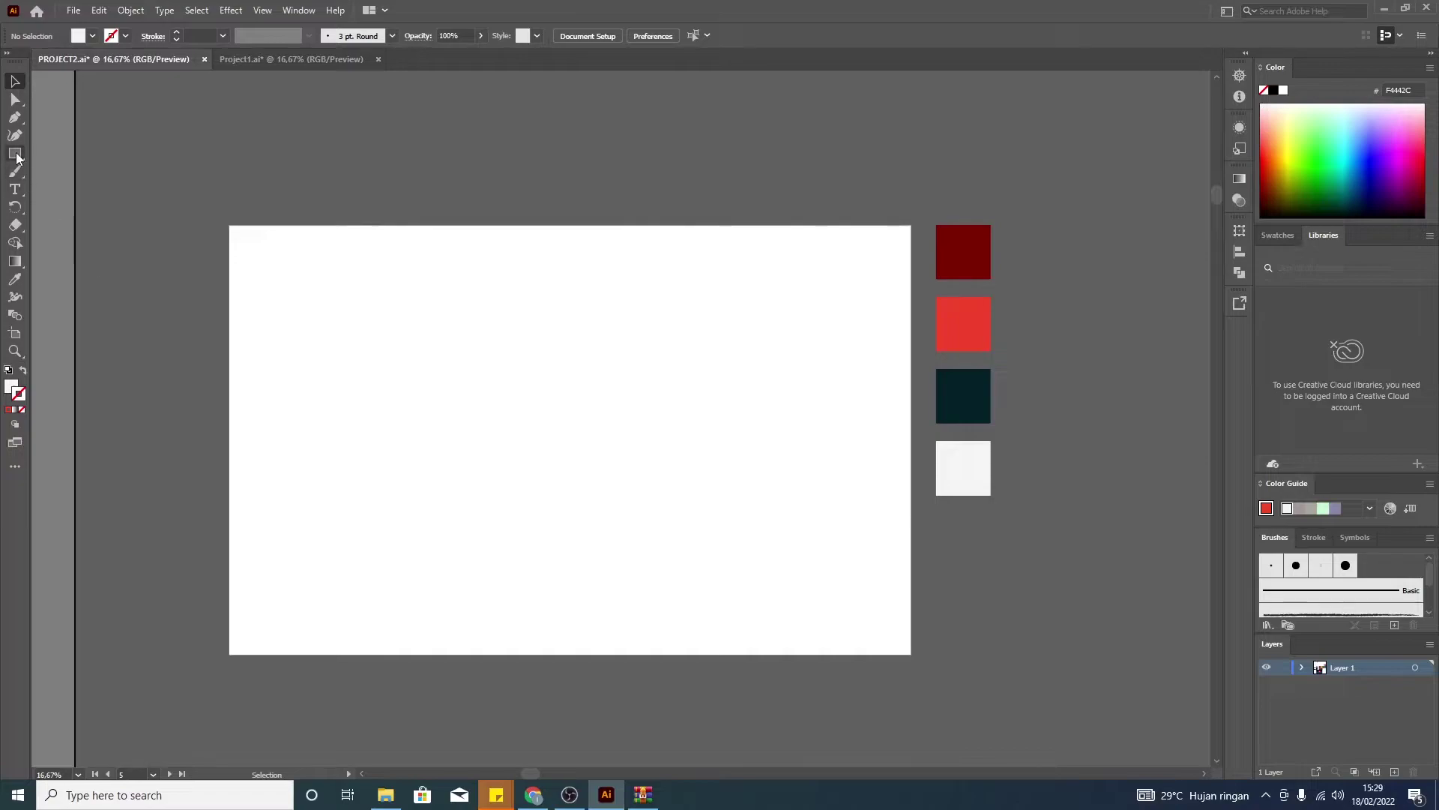
# - Draw an artboard-sized rectangle and fill it with the dark red swatch
pyautogui.moveTo(228, 226); pyautogui.dragTo(913, 653)
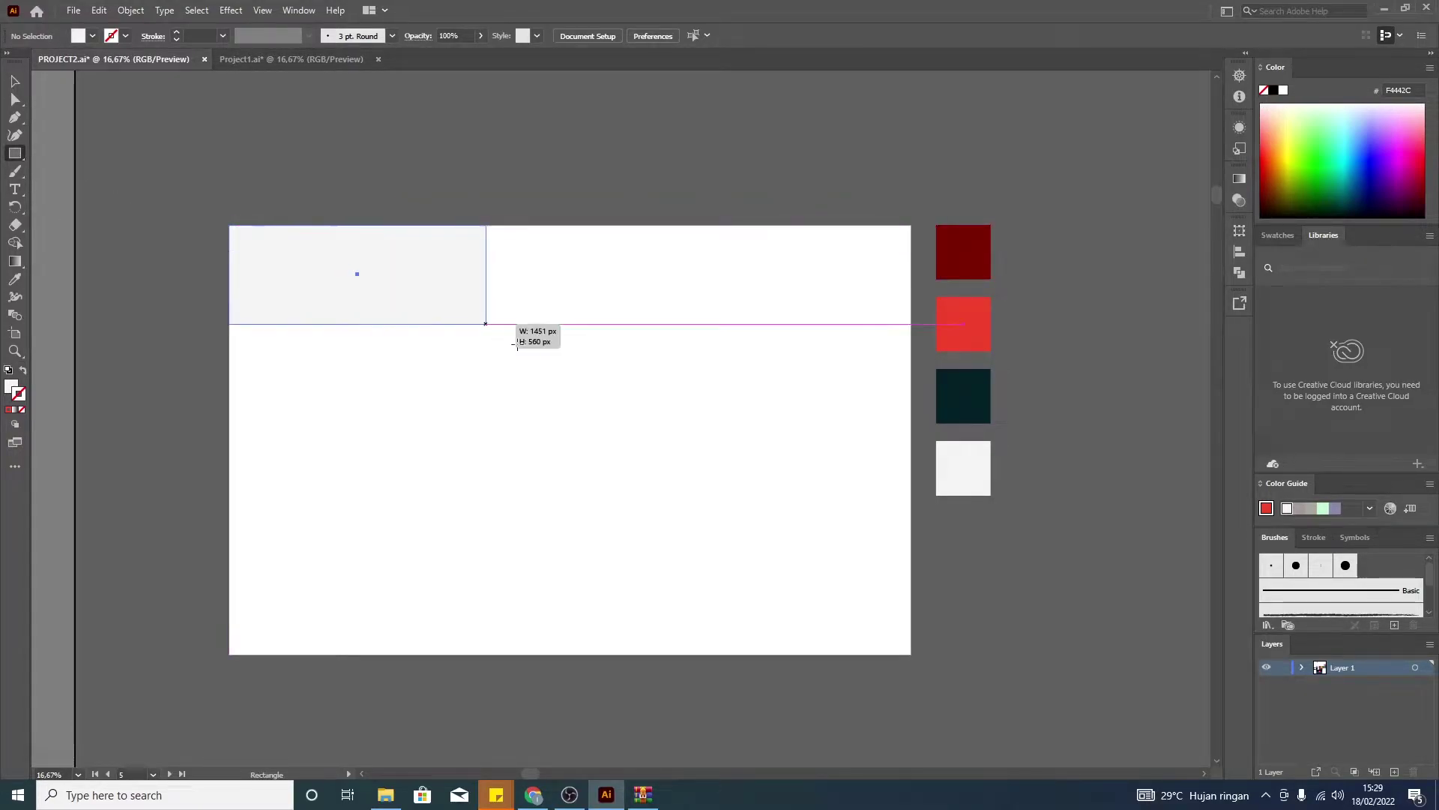
pyautogui.moveTo(913, 654); pyautogui.dragTo(911, 653)
pyautogui.press('i')
pyautogui.click(962, 252)
# - Lock the dark red background rectangle in place
pyautogui.press('v')
pyautogui.click(963, 563)
pyautogui.click(759, 578)
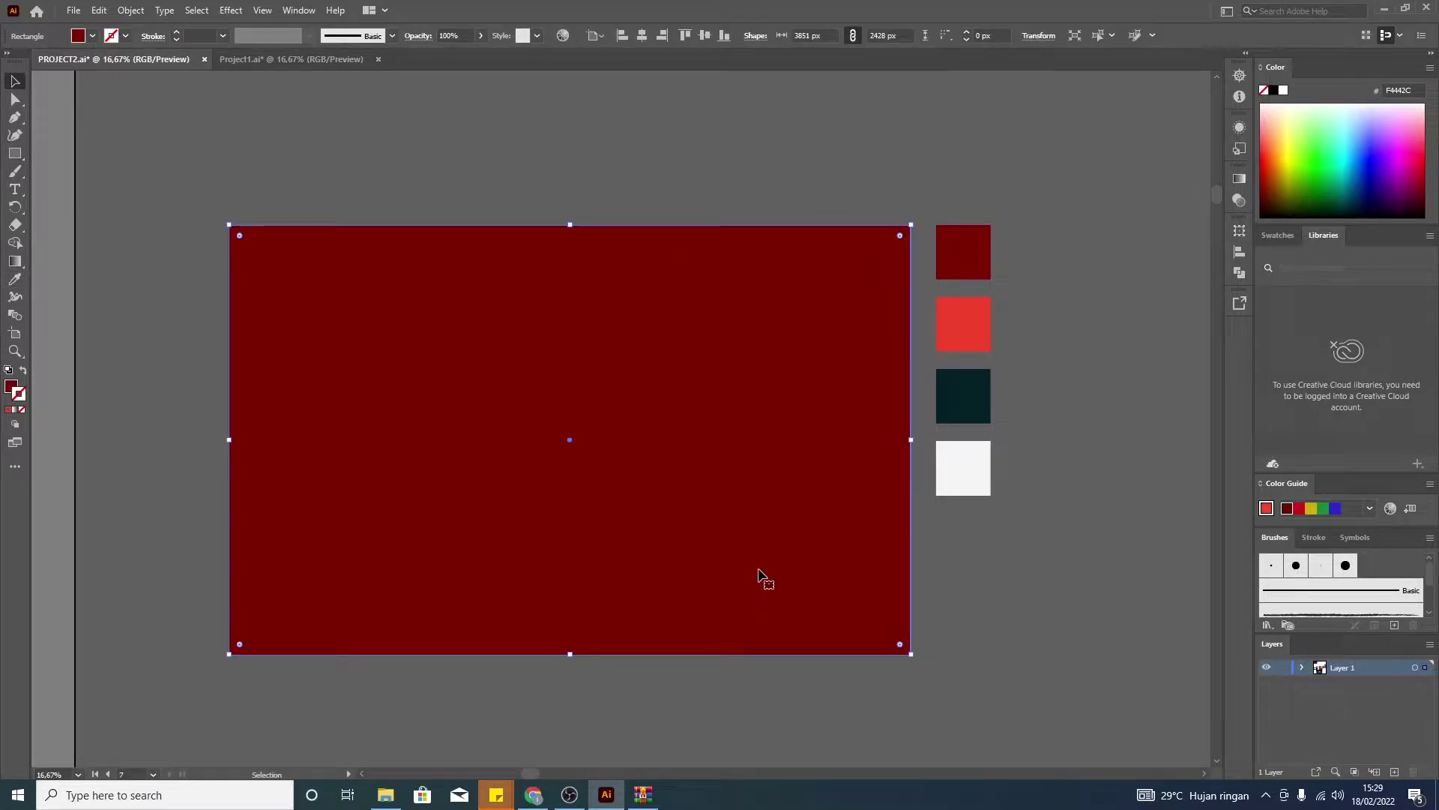
pyautogui.hotkey('ctrl', 'shift', 'a')
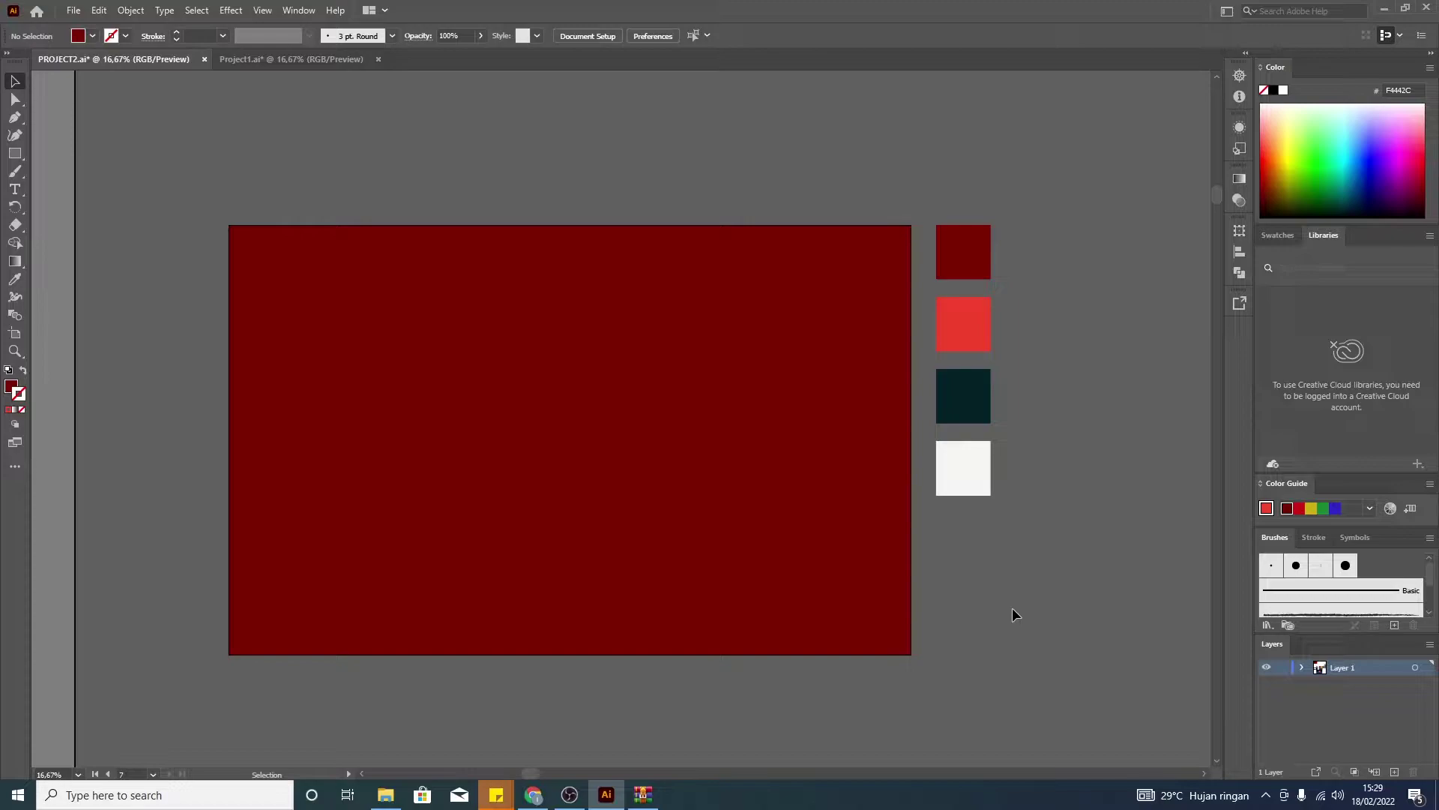
pyautogui.rightClick(18, 162)
# - Draw a circle centred on the artboard and fill it with the dark teal swatch
pyautogui.click(52, 182)
pyautogui.moveTo(570, 440); pyautogui.dragTo(665, 573)
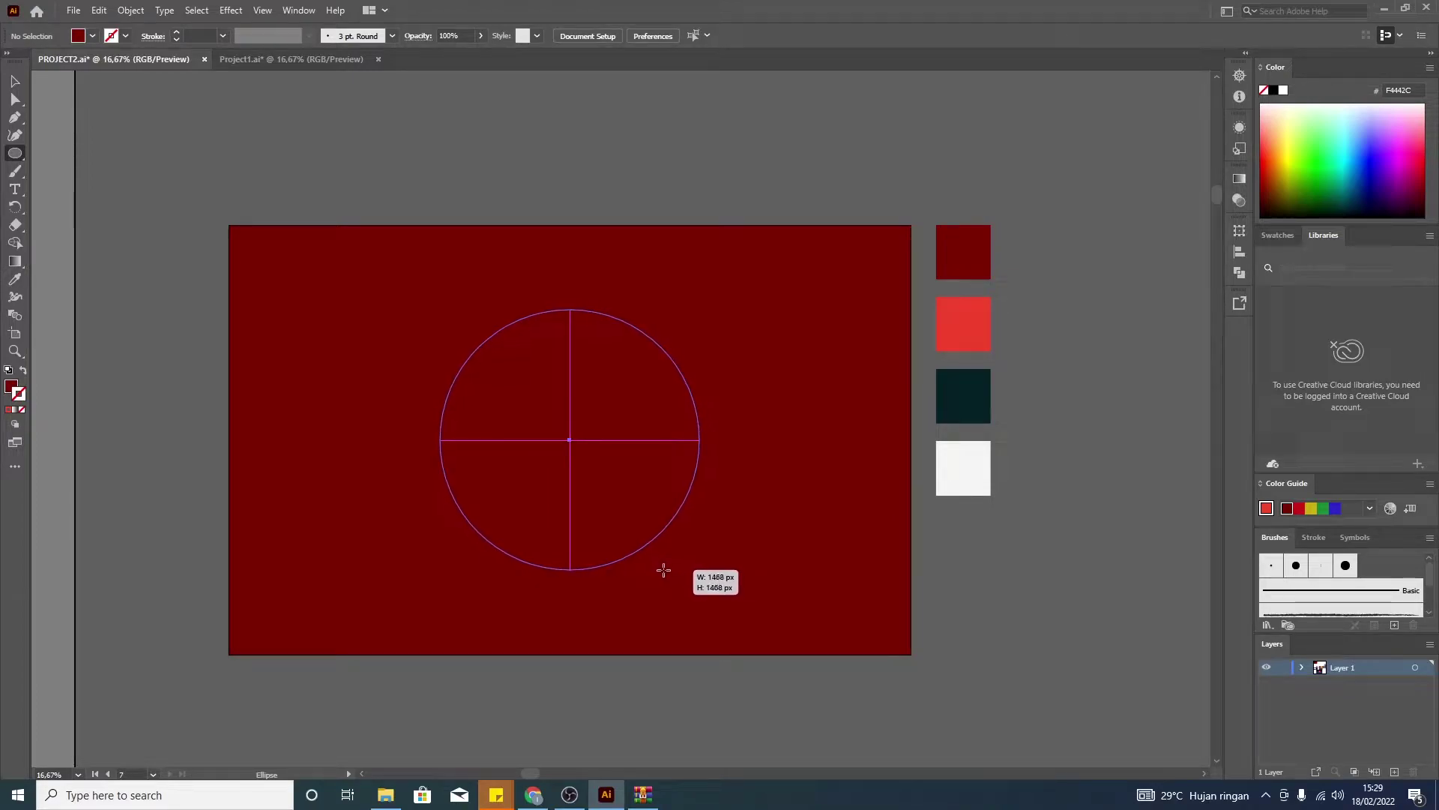
pyautogui.moveTo(666, 573); pyautogui.dragTo(665, 573)
pyautogui.press('i')
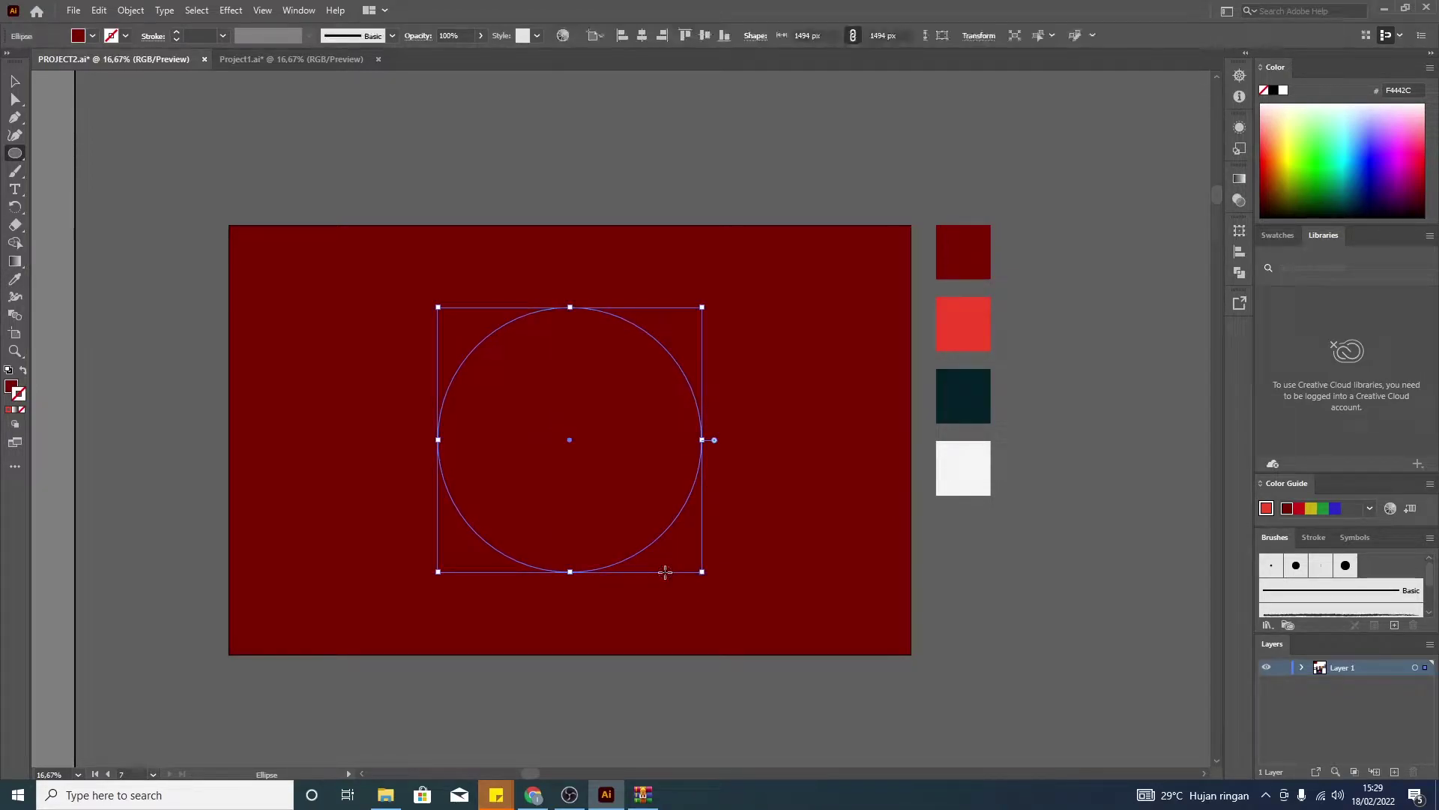
pyautogui.click(963, 391)
# - Shrink the teal circle slightly around its centre
pyautogui.press('v')
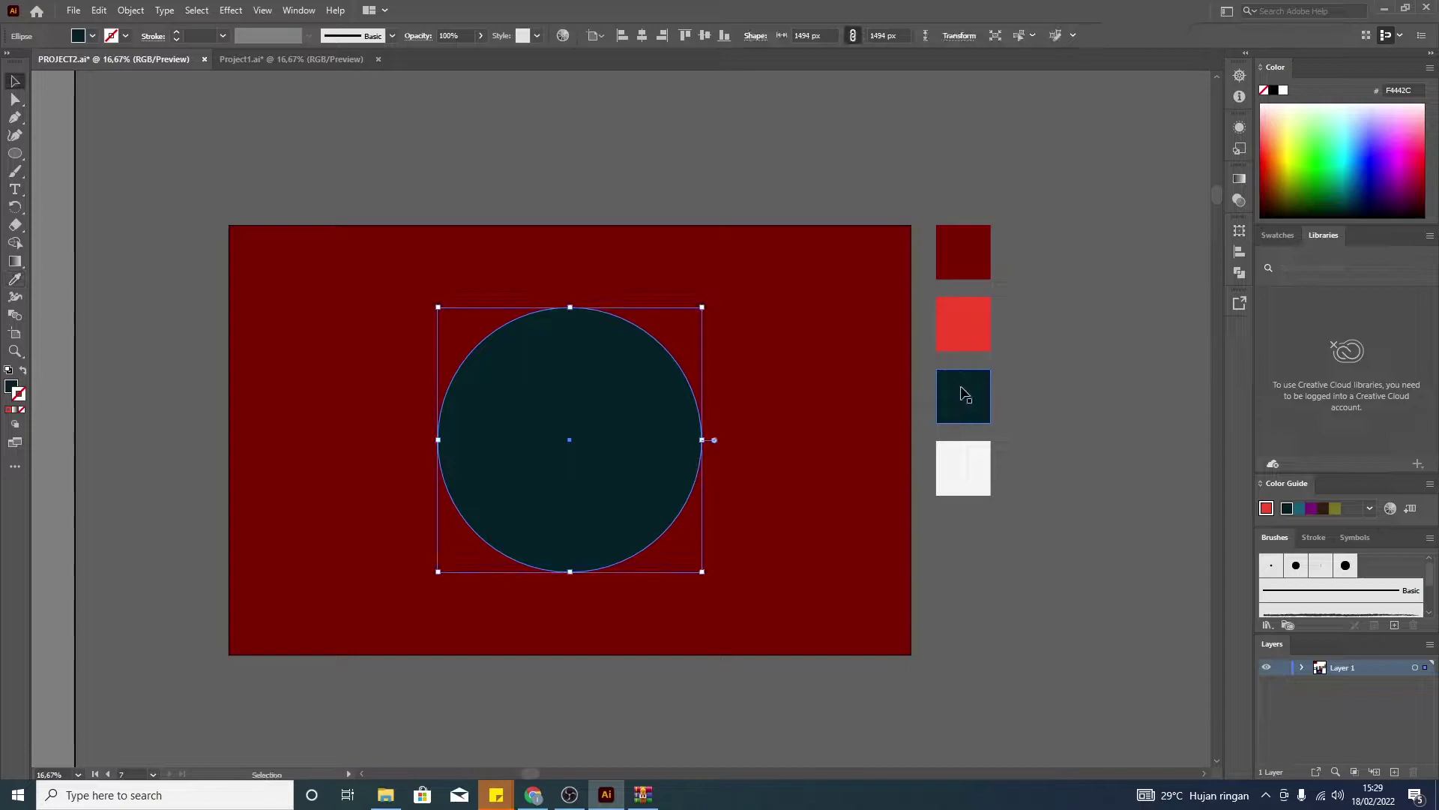
pyautogui.click(1012, 627)
pyautogui.click(652, 483)
pyautogui.press('a')
pyautogui.press('v')
pyautogui.moveTo(704, 574); pyautogui.dragTo(697, 570)
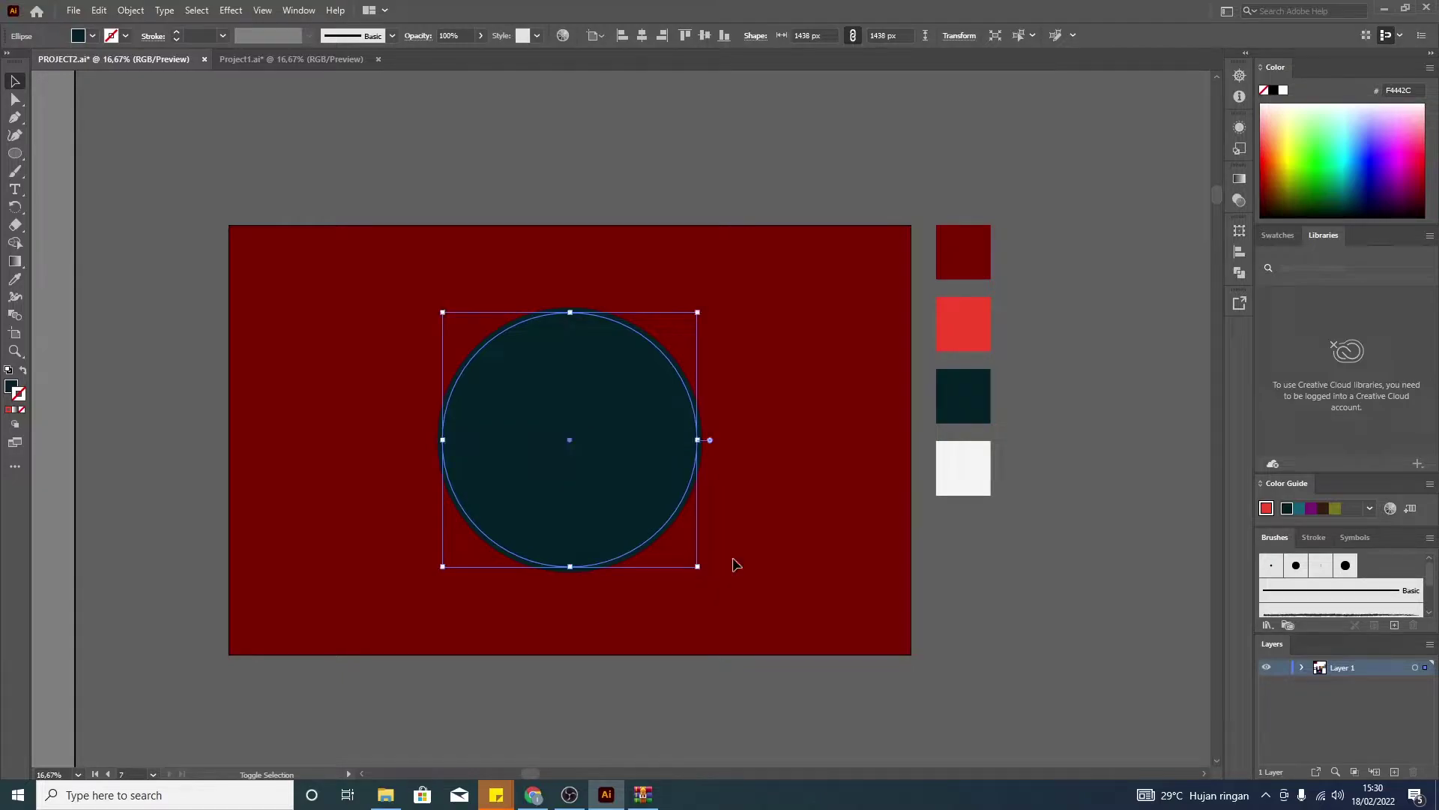
# - Give the circle a thick 22 pt bright red stroke ring
pyautogui.press('i')
pyautogui.click(972, 330)
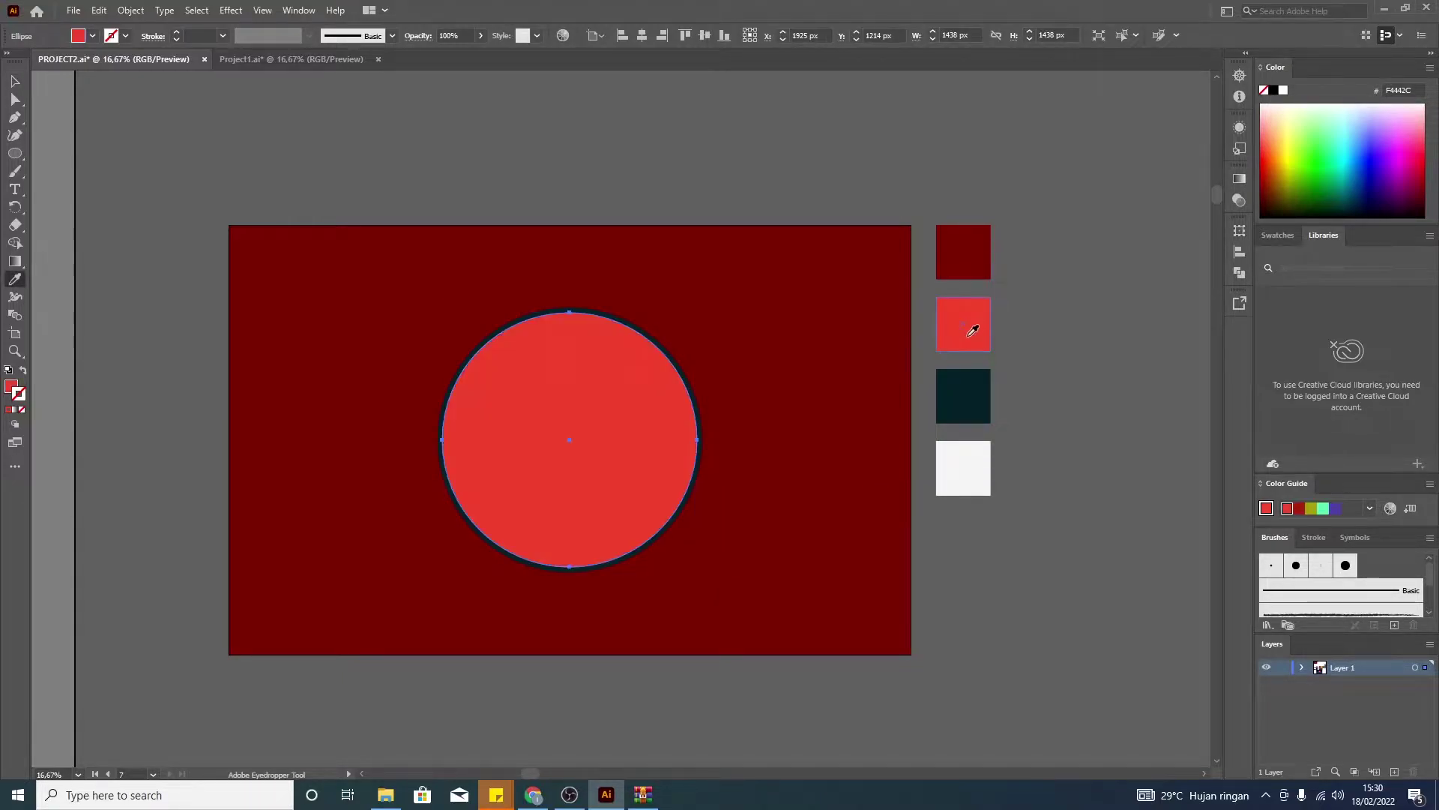
pyautogui.click(22, 371)
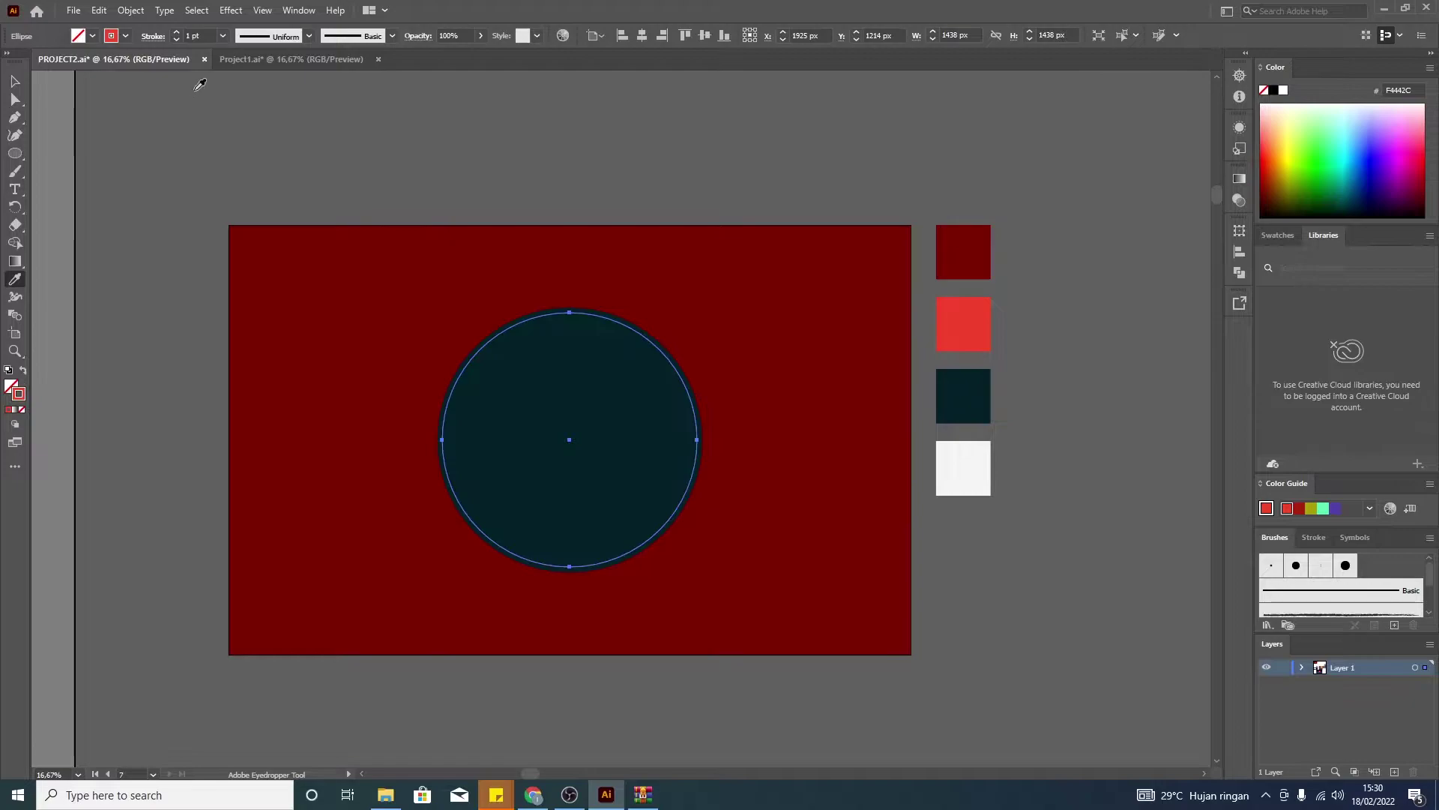
pyautogui.click(178, 32)
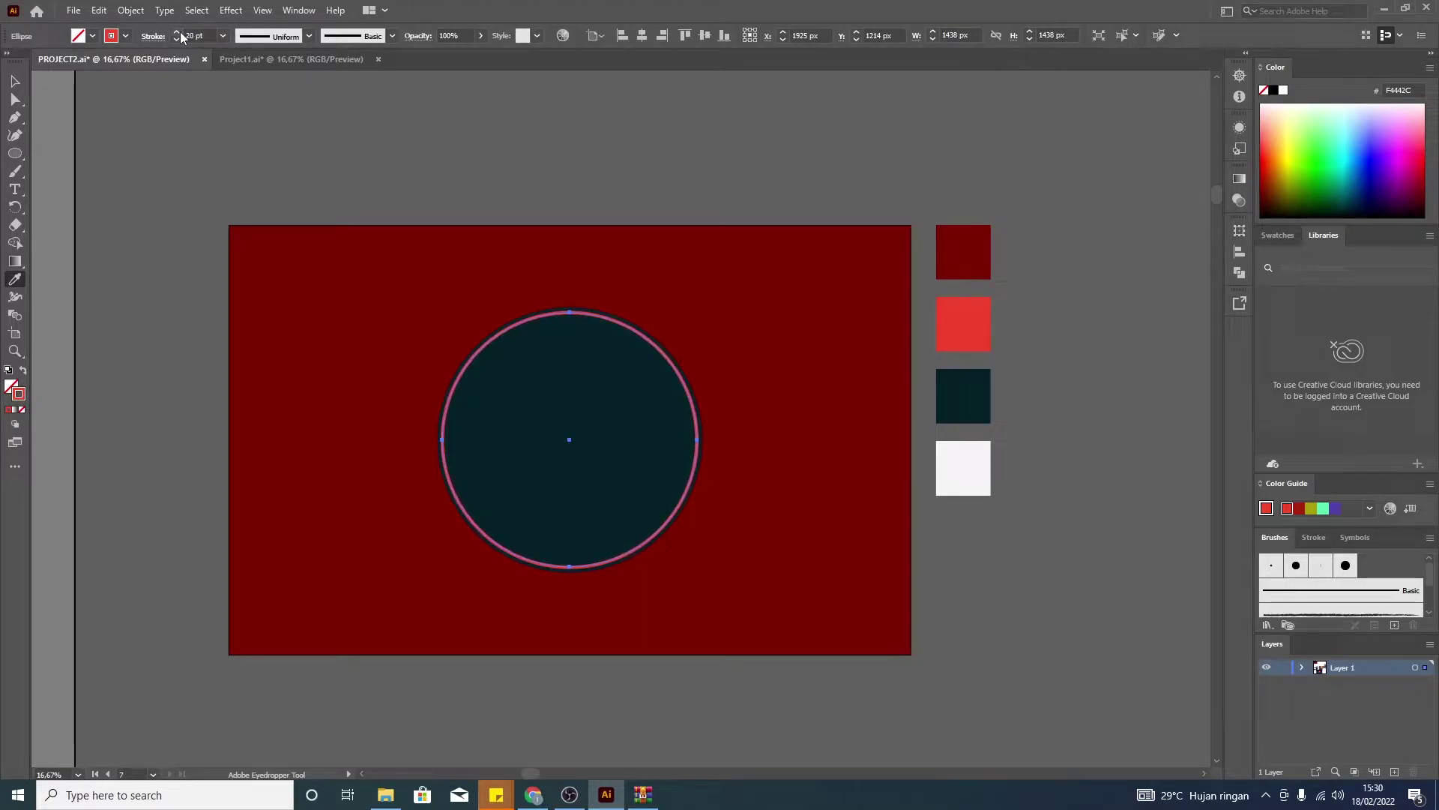
pyautogui.click(180, 32)
pyautogui.press('v')
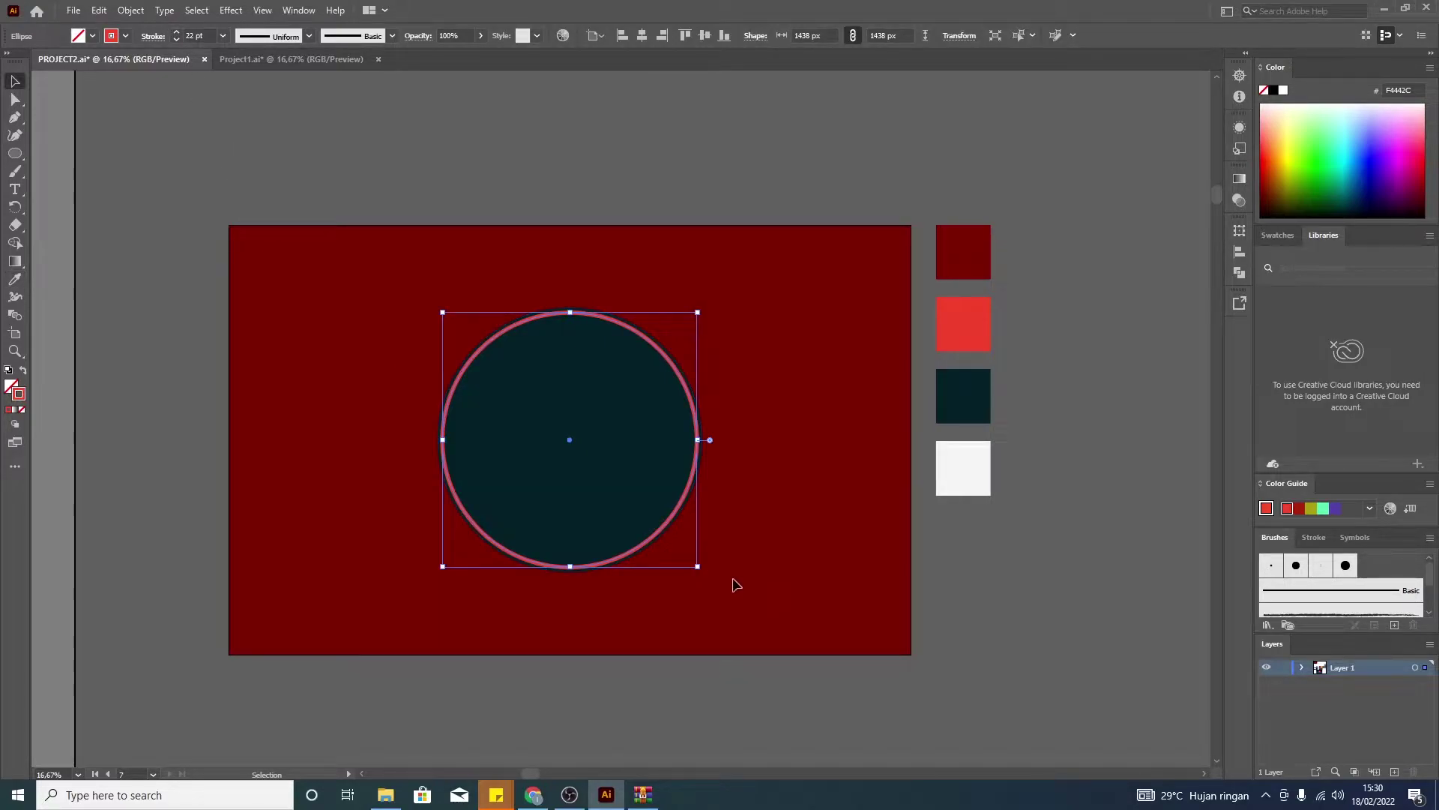
pyautogui.click(736, 584)
# - Shrink the red-ringed circle very slightly
pyautogui.click(684, 506)
pyautogui.scroll(2, 694, 552)
pyautogui.scroll(1, 694, 553)
pyautogui.moveTo(705, 606); pyautogui.dragTo(699, 600)
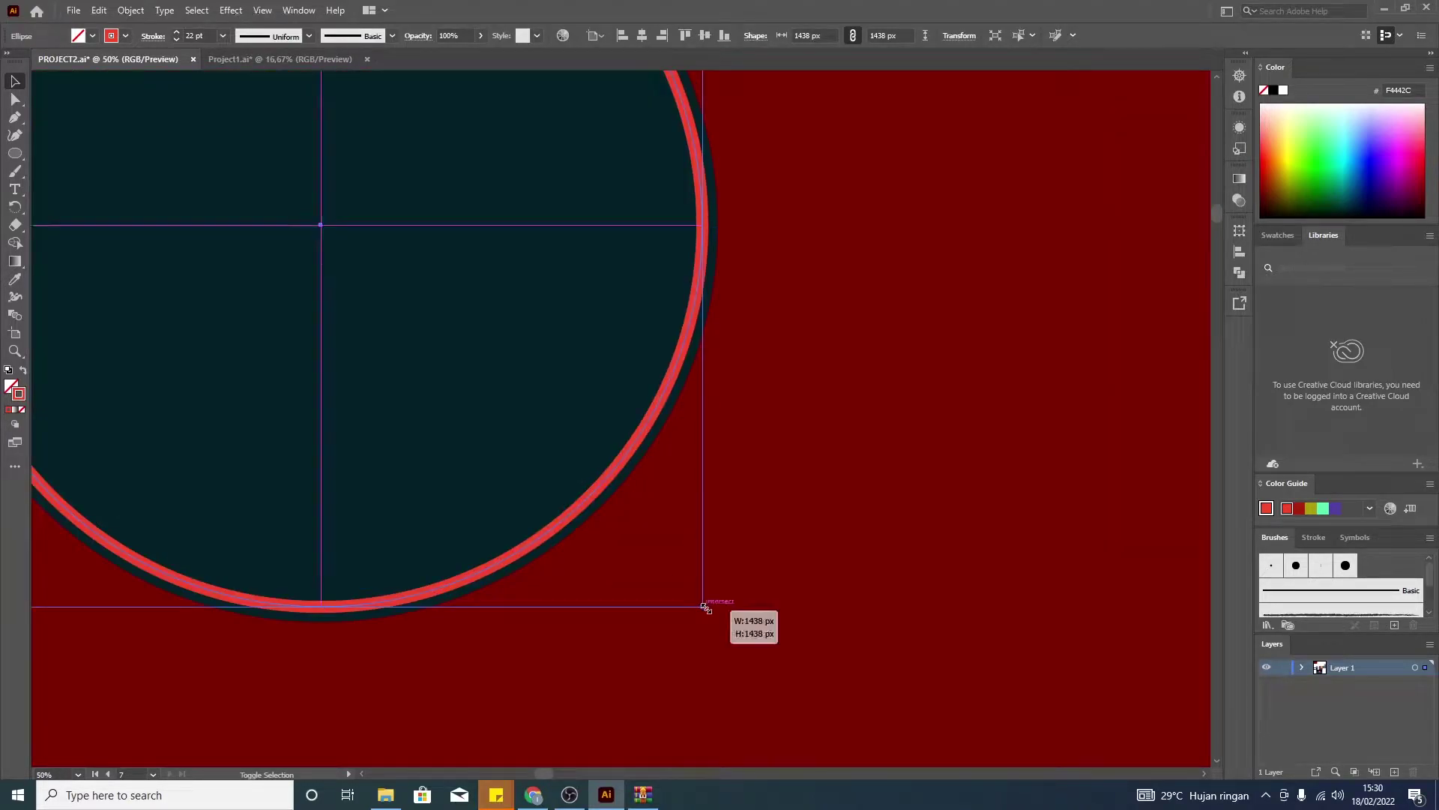
pyautogui.click(767, 587)
pyautogui.scroll(-4, 767, 587)
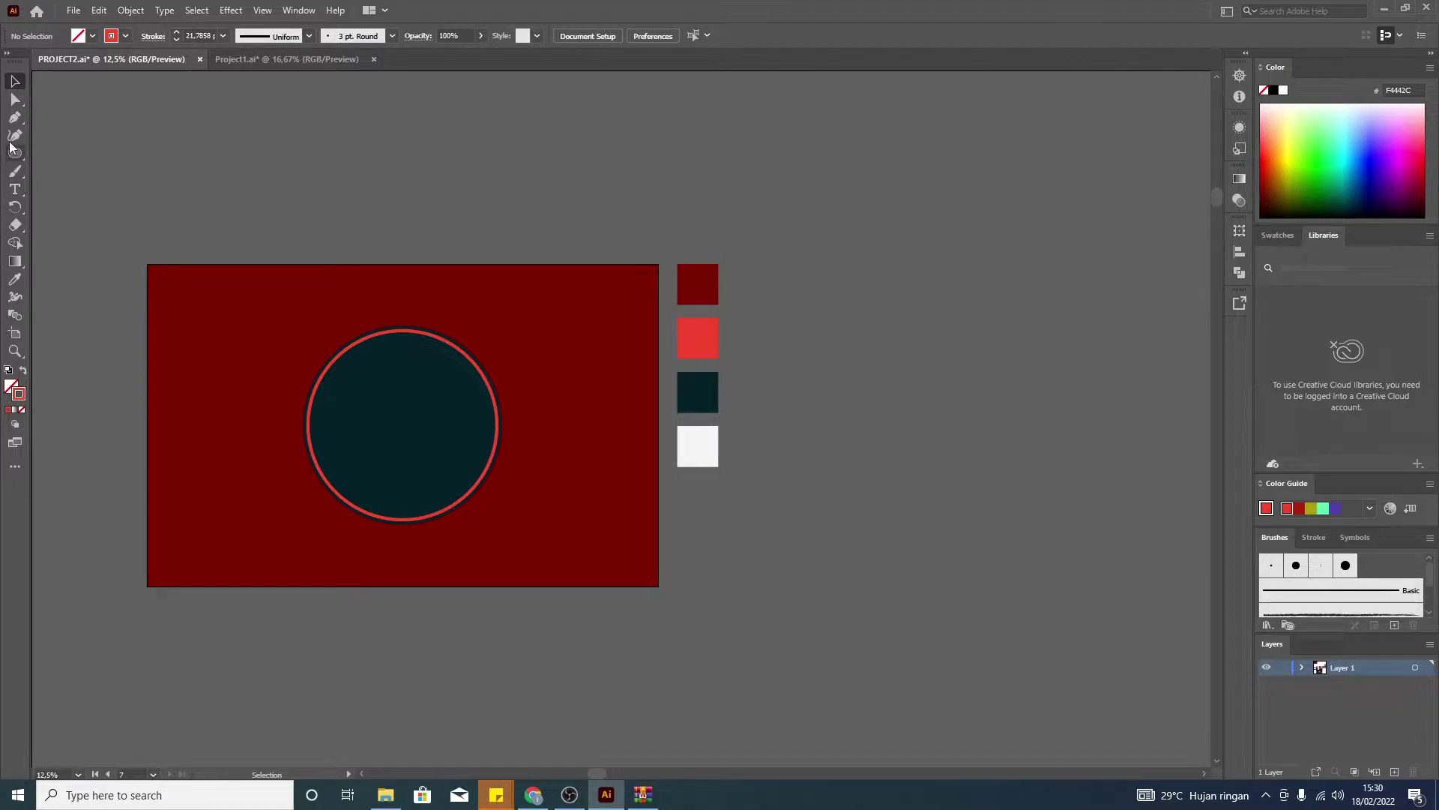
# - Add large 'Take' text above the artboard in the Thirthy-Regular script font
pyautogui.click(14, 188)
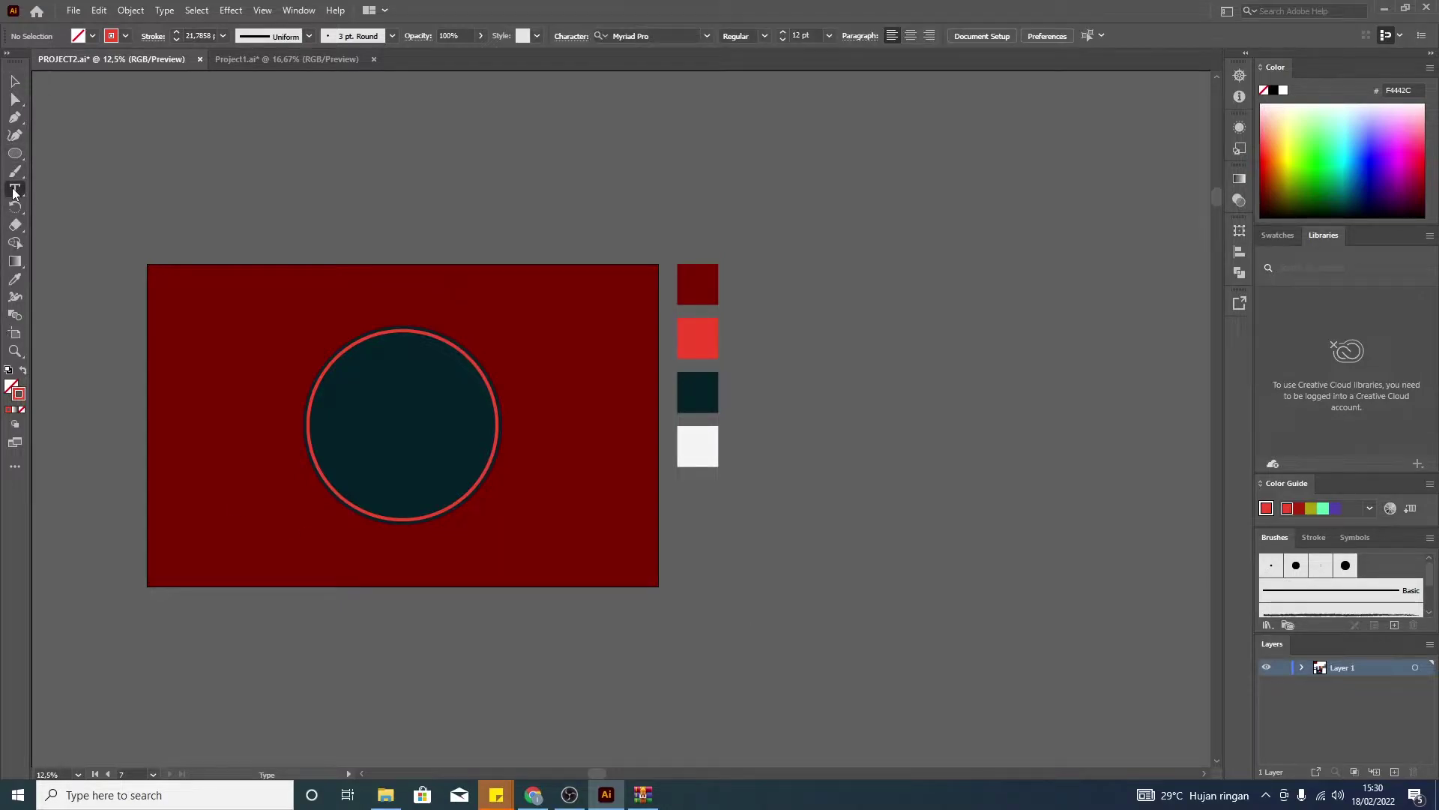
pyautogui.click(250, 225)
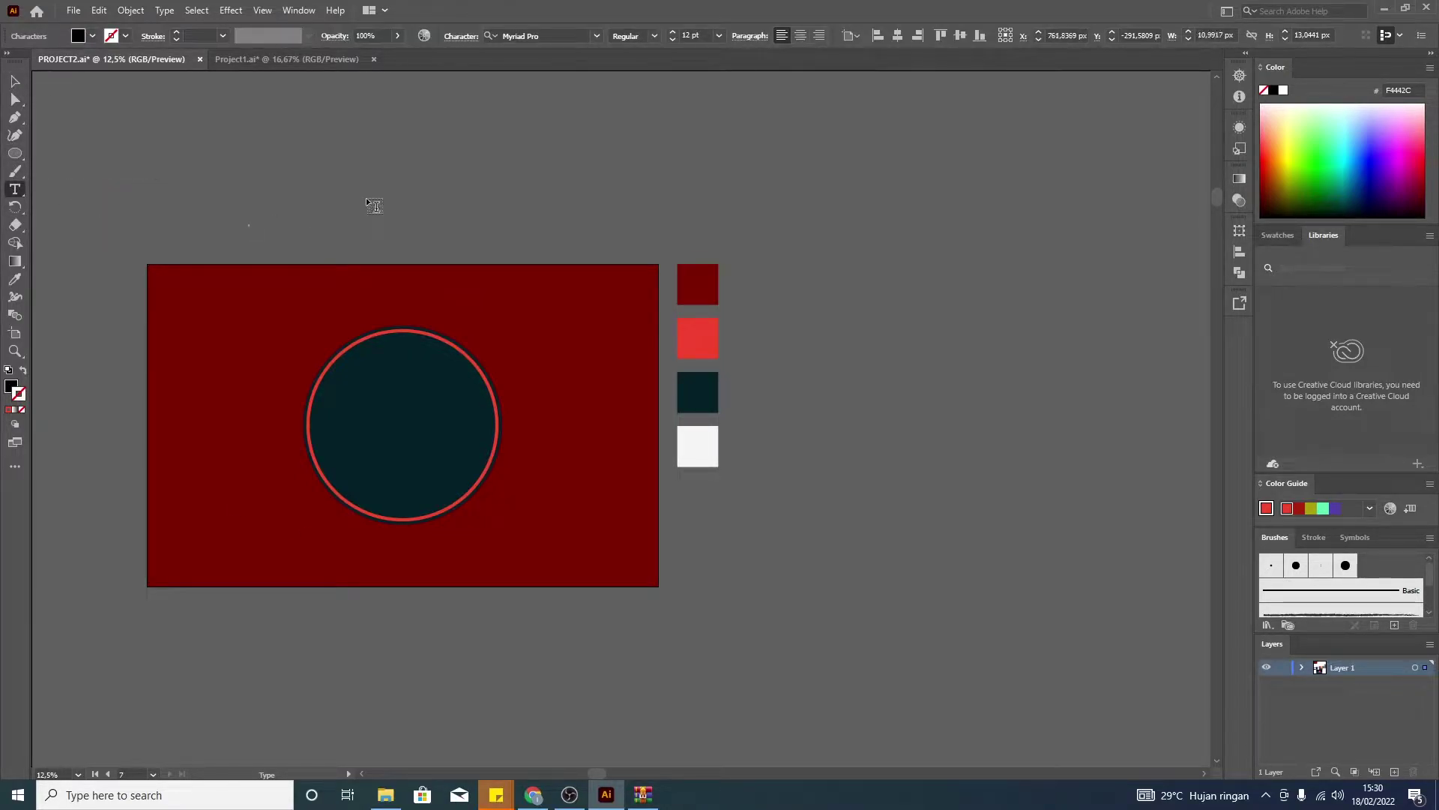
pyautogui.press('Escape')
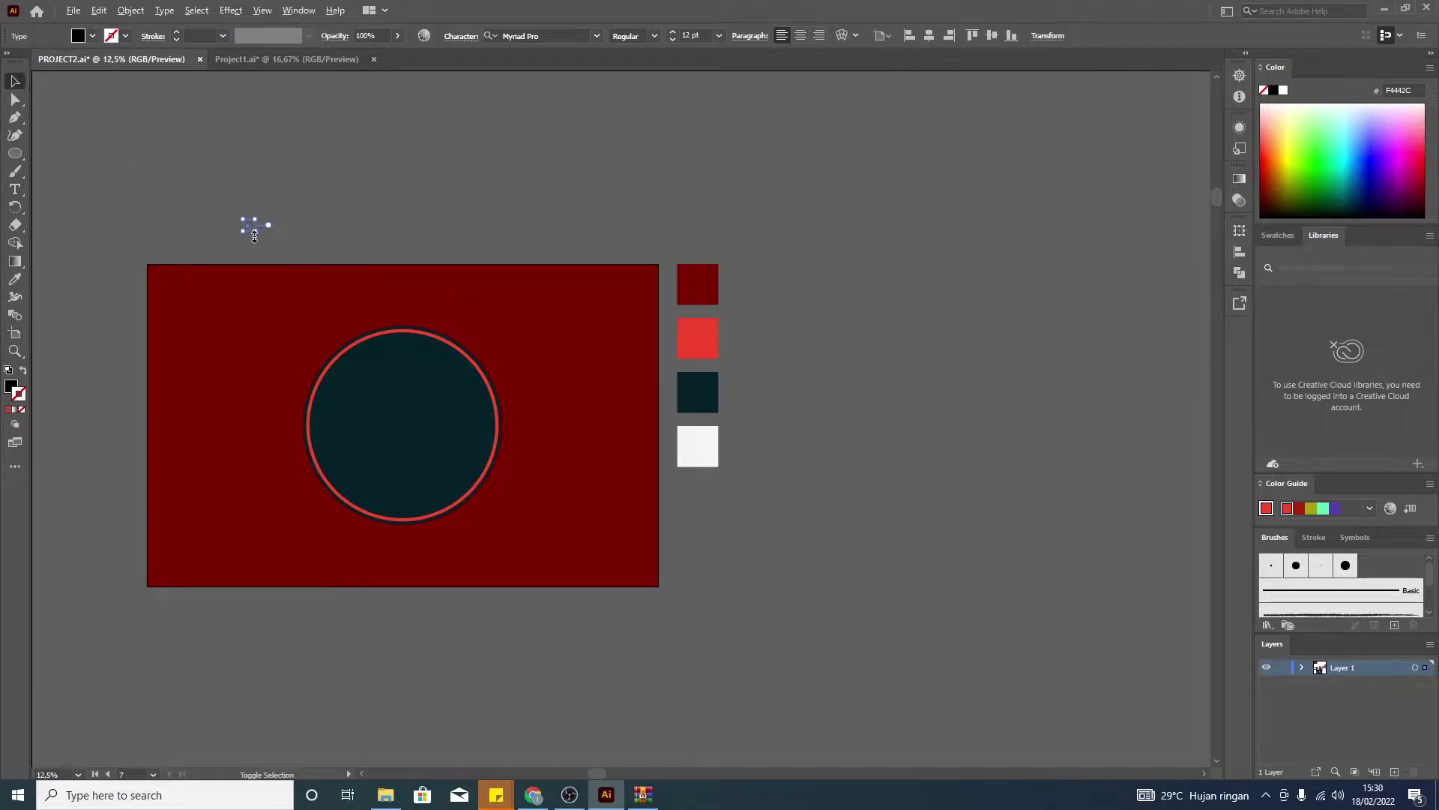
pyautogui.moveTo(254, 237); pyautogui.dragTo(295, 231)
pyautogui.click(596, 37)
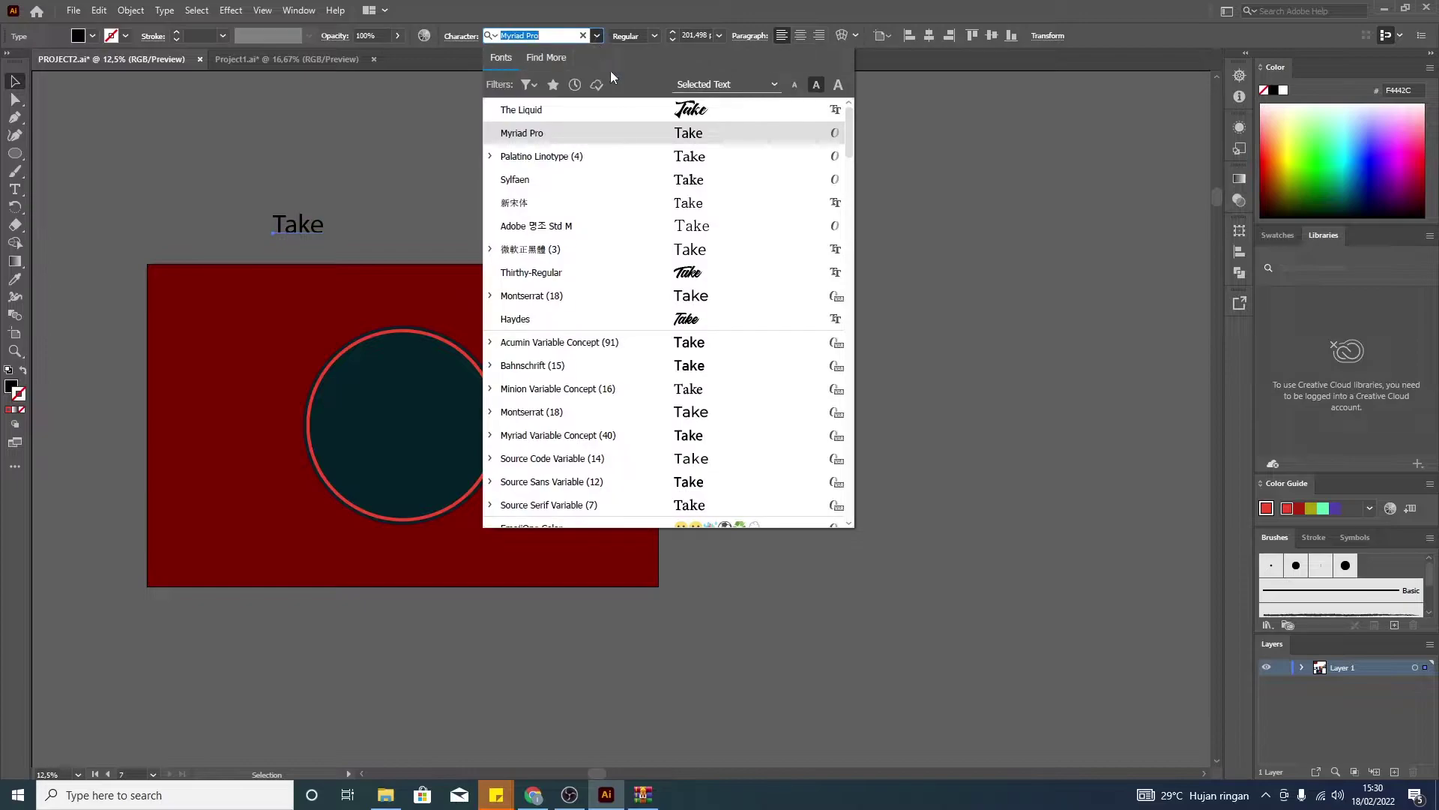
pyautogui.click(655, 273)
# - Duplicate Take just below and retype the copy as 'Easy'
pyautogui.moveTo(376, 272)
pyautogui.mouseDown()
pyautogui.moveTo(314, 302)
pyautogui.moveTo(334, 303)
pyautogui.moveTo(222, 302)
pyautogui.mouseUp()
pyautogui.press('t')
pyautogui.write('Eas')
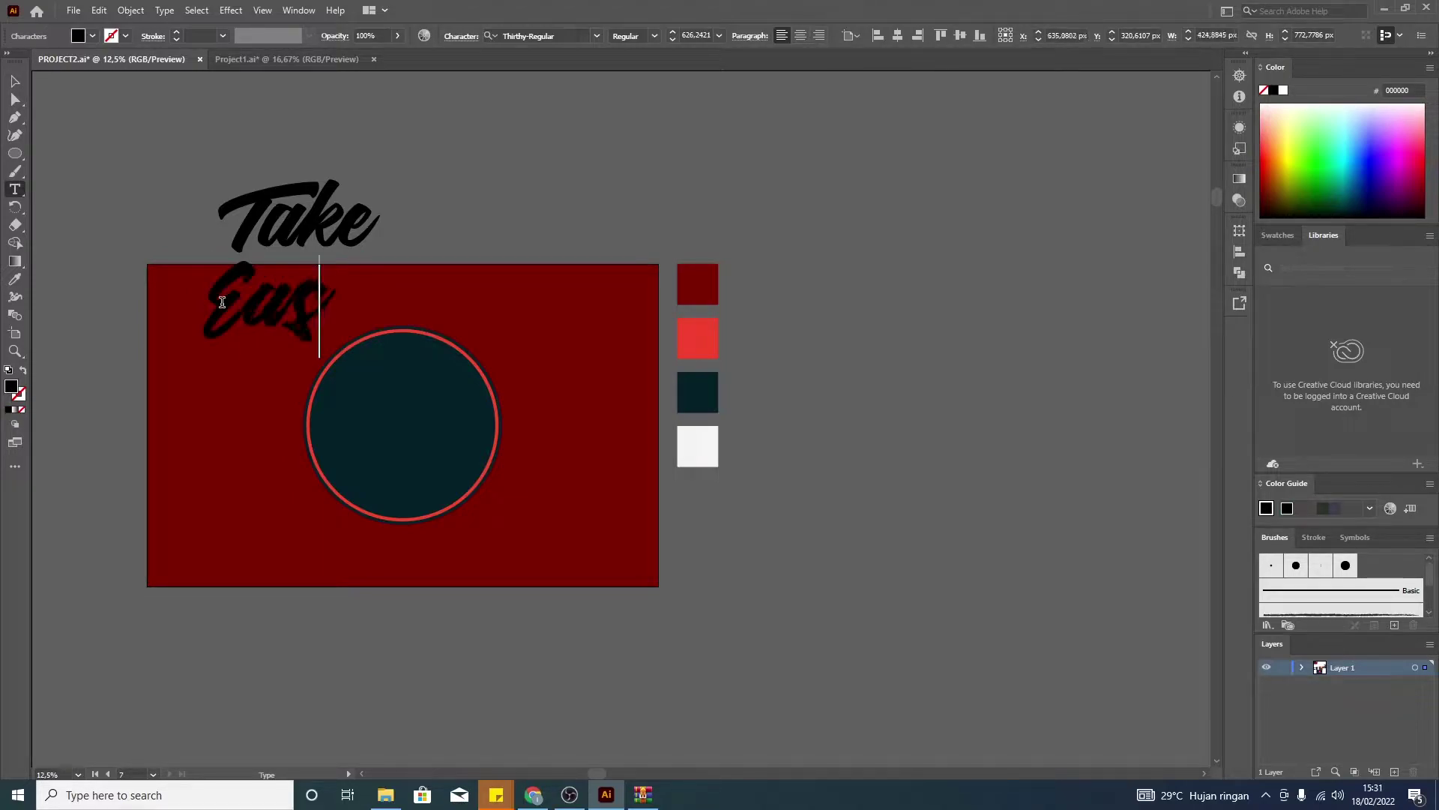
pyautogui.write('y')
pyautogui.click(12, 86)
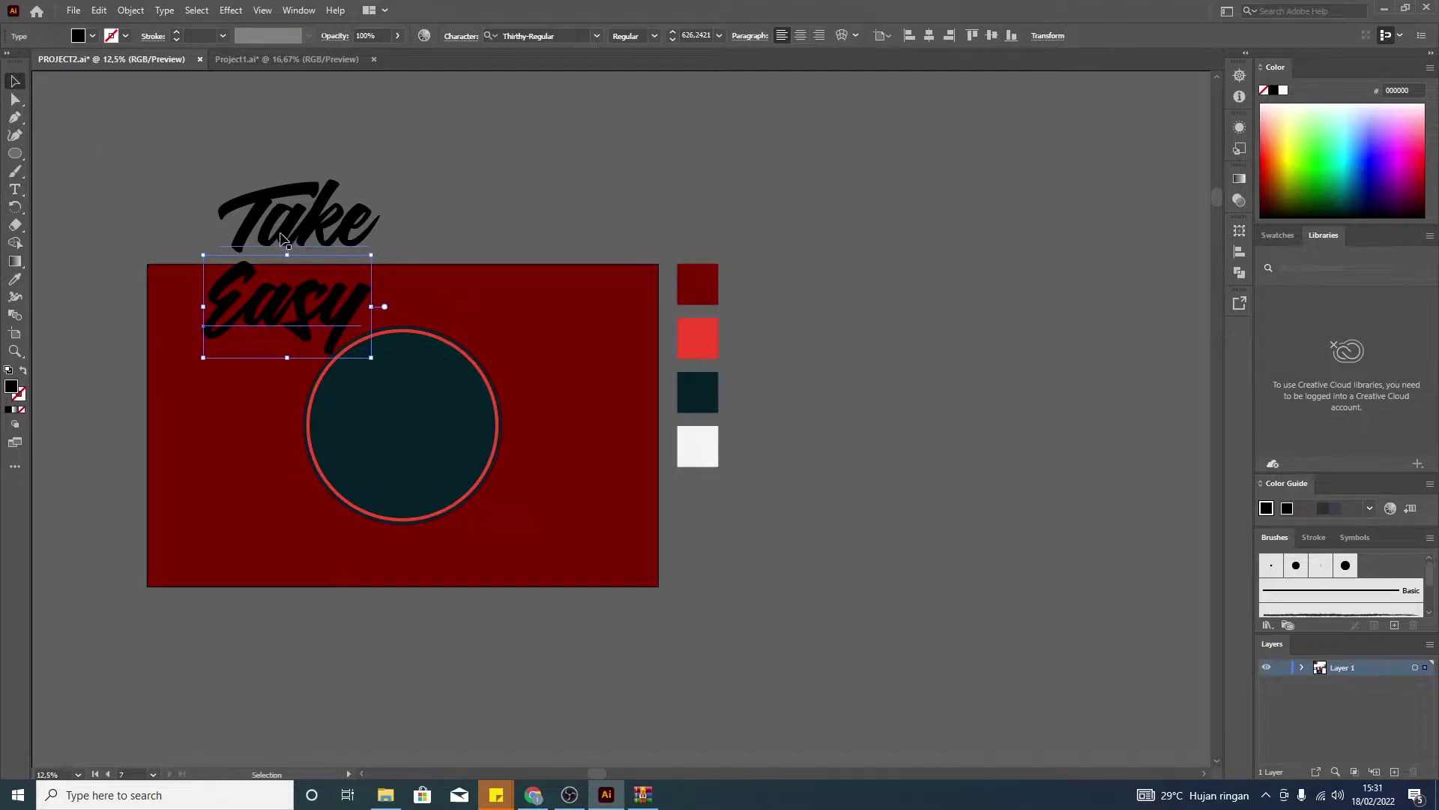
pyautogui.click(281, 238)
pyautogui.hotkey('ctrl', 'shift', 'a')
pyautogui.click(282, 239)
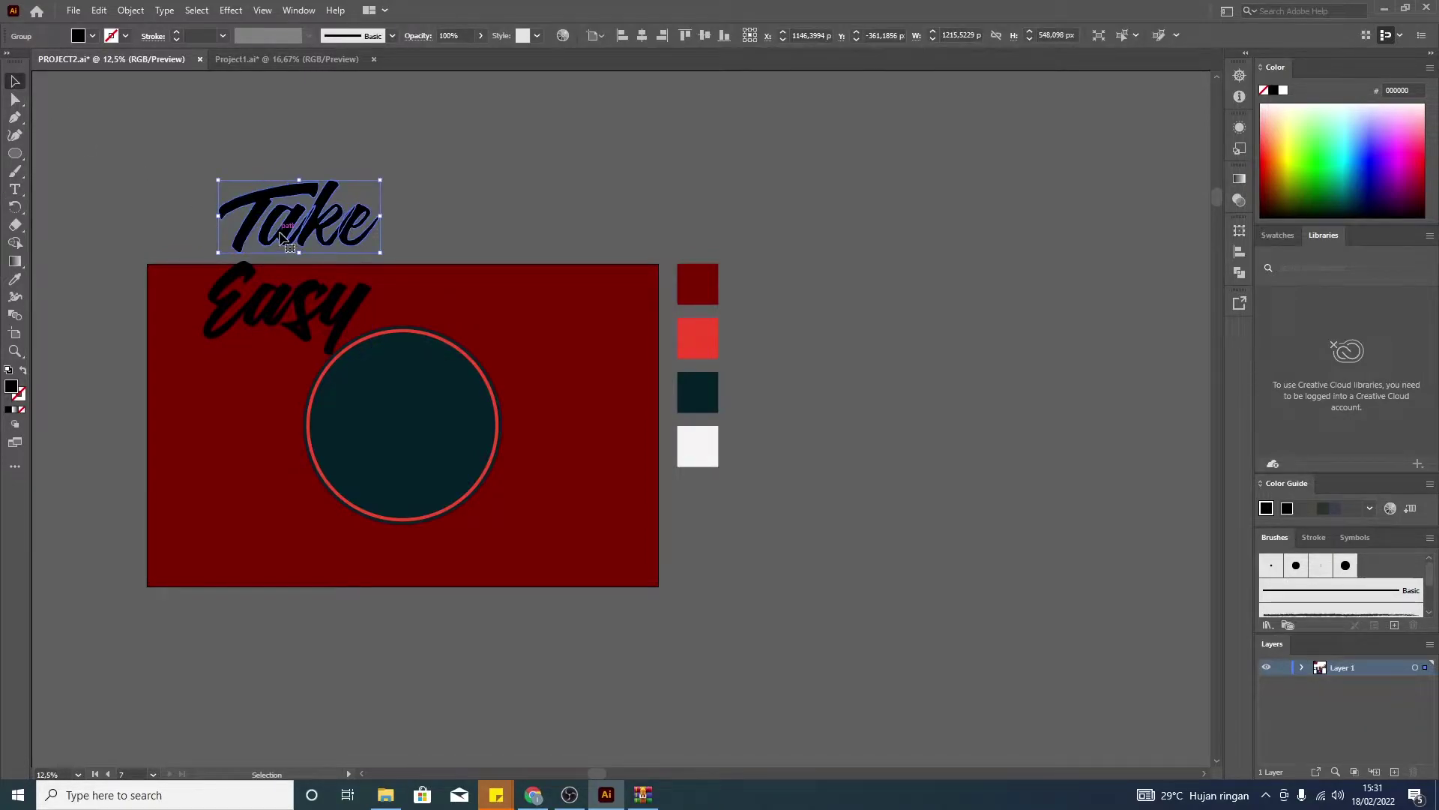
# - Select the whole Take group and move it up and to the right
pyautogui.doubleClick(282, 238)
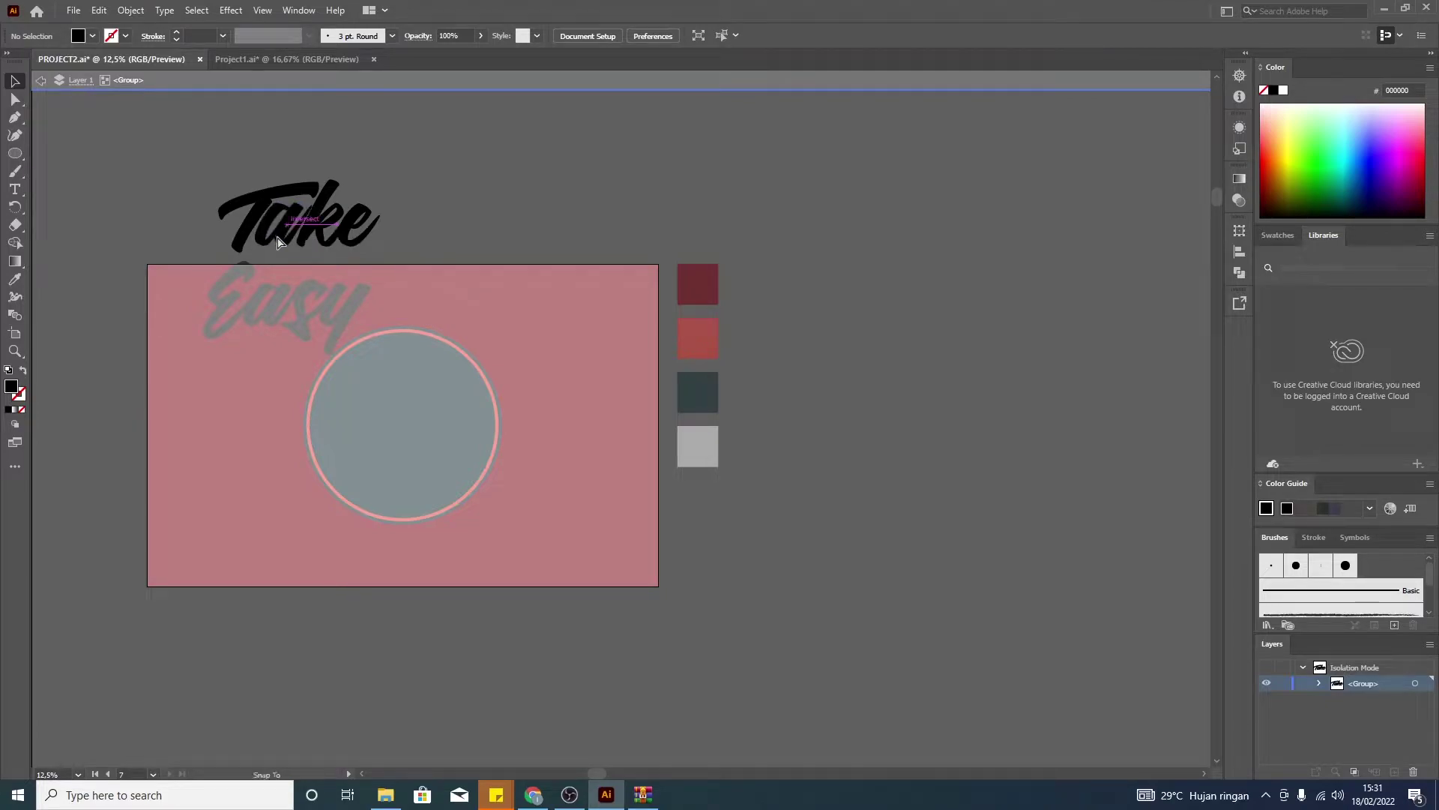
pyautogui.doubleClick(440, 241)
pyautogui.click(367, 224)
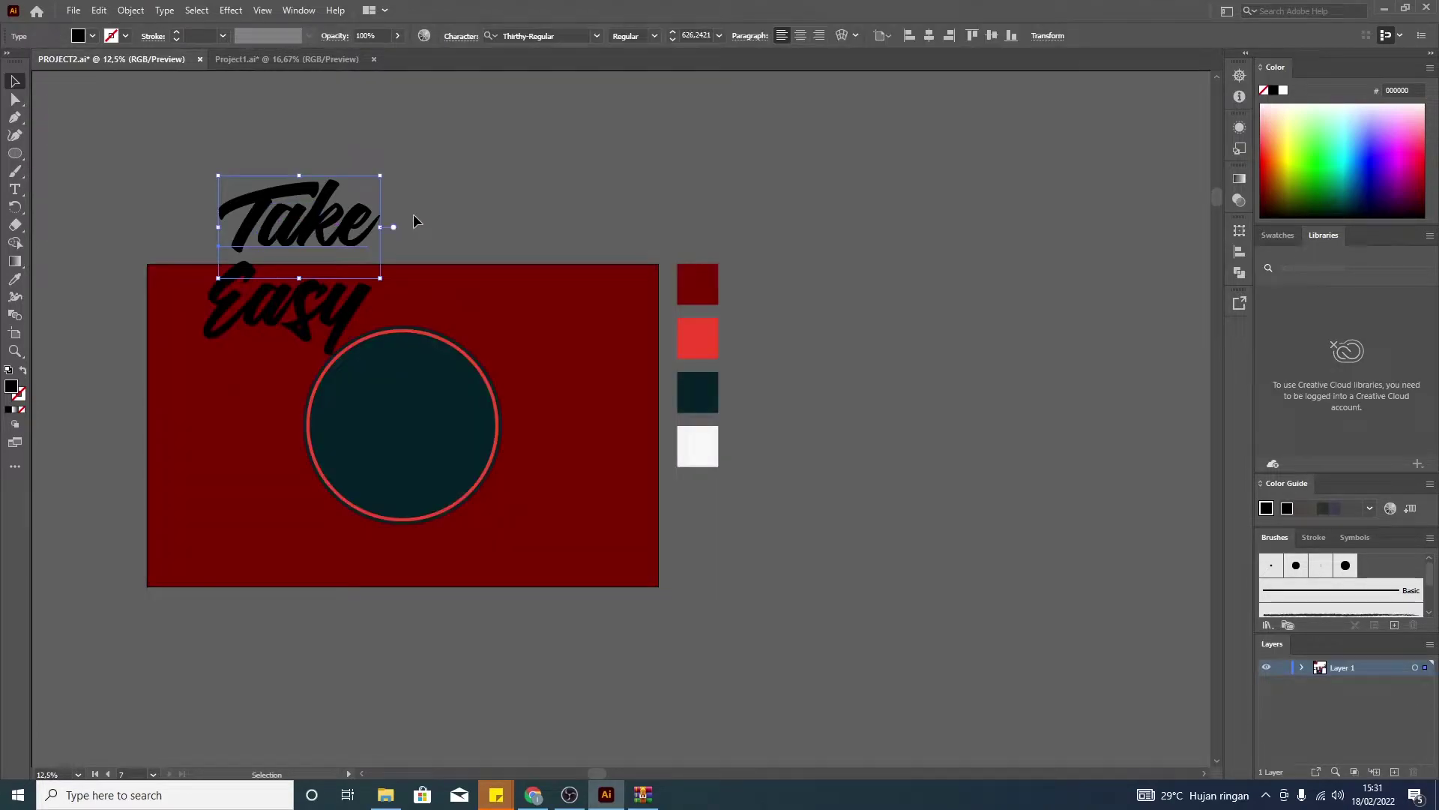
pyautogui.click(324, 233)
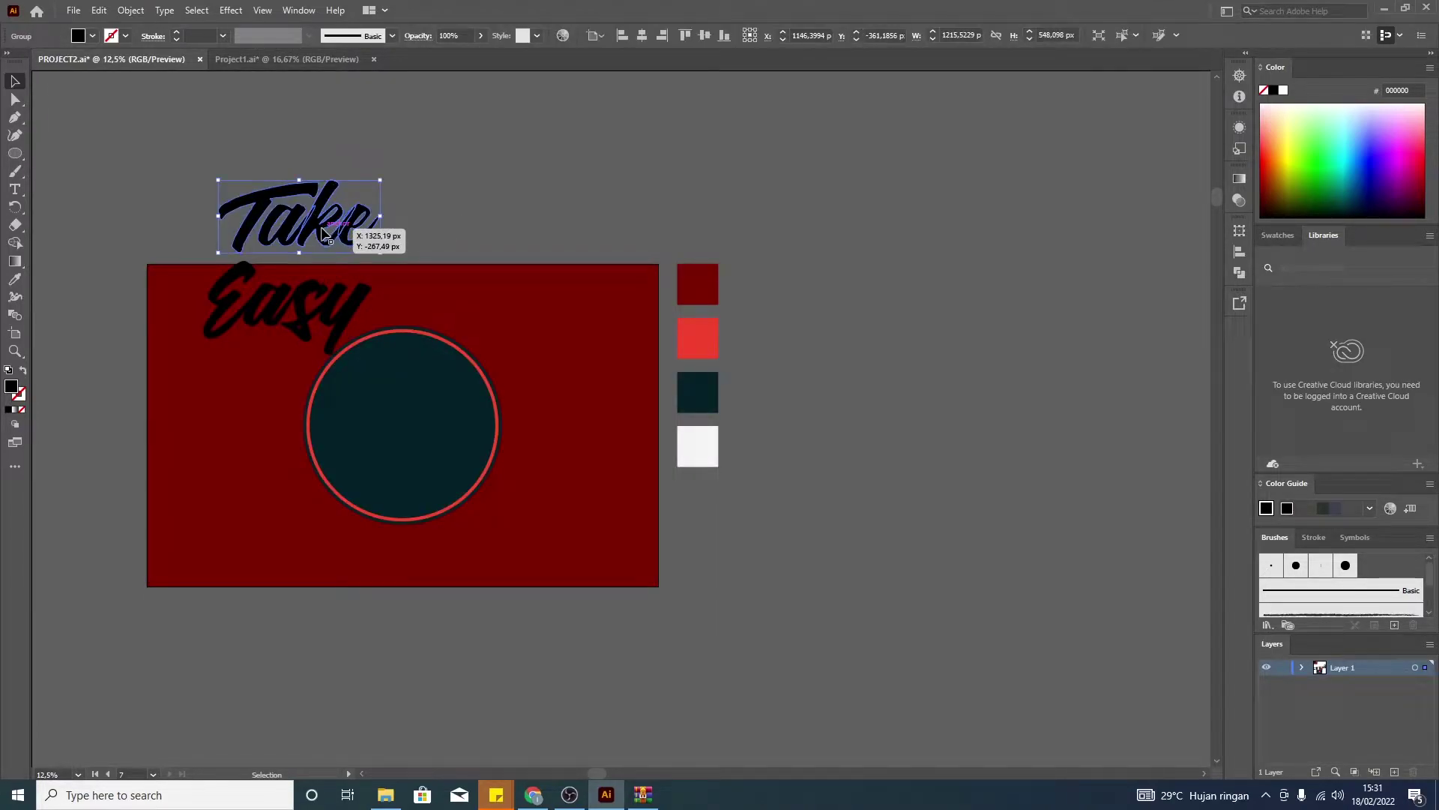
pyautogui.click(1241, 271)
pyautogui.click(823, 263)
pyautogui.moveTo(312, 236); pyautogui.dragTo(448, 203)
# - Shear the Take lettering and keep a copy to its right
pyautogui.rightClick(448, 202)
pyautogui.click(706, 460)
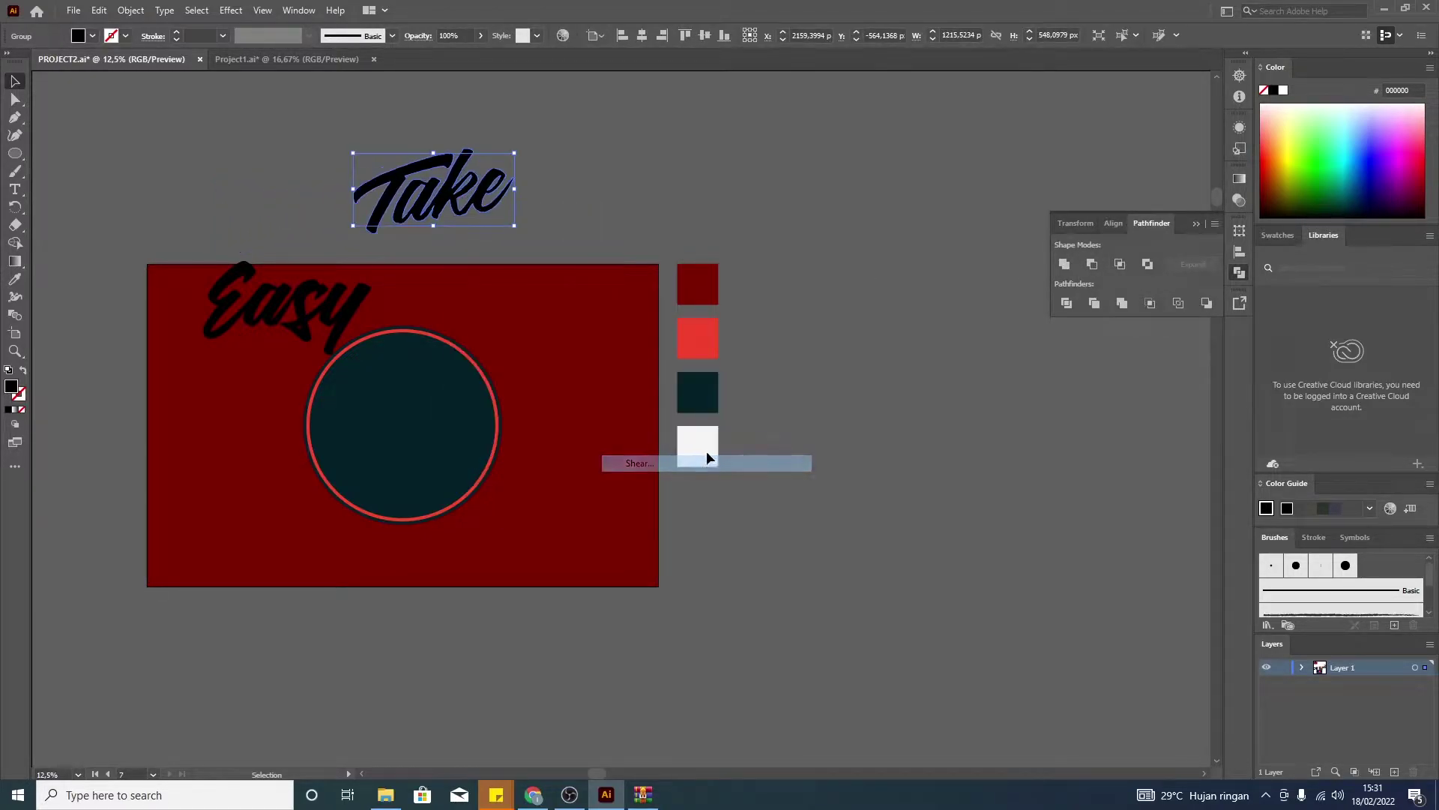
pyautogui.click(1180, 504)
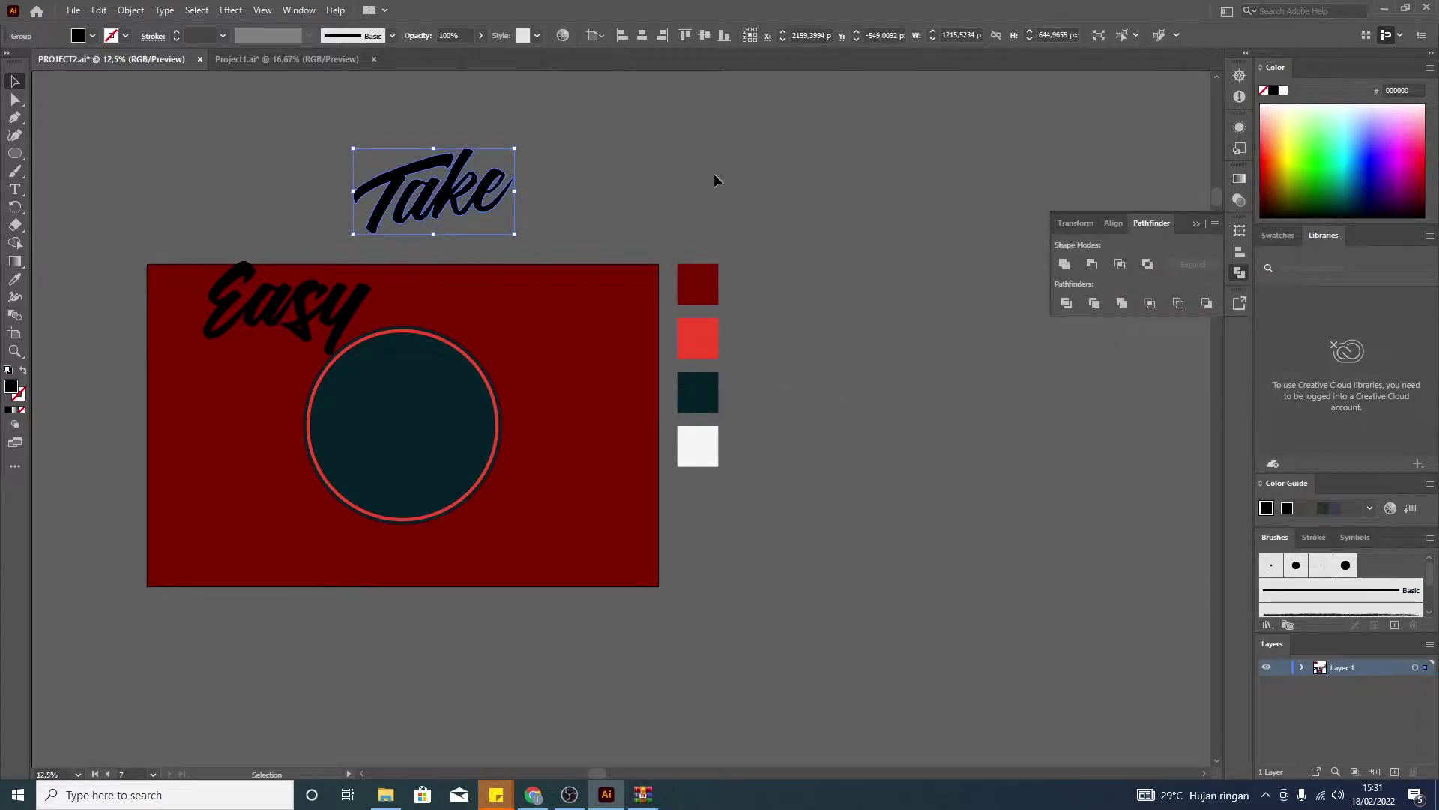
pyautogui.moveTo(399, 225); pyautogui.dragTo(577, 229)
pyautogui.click(465, 196)
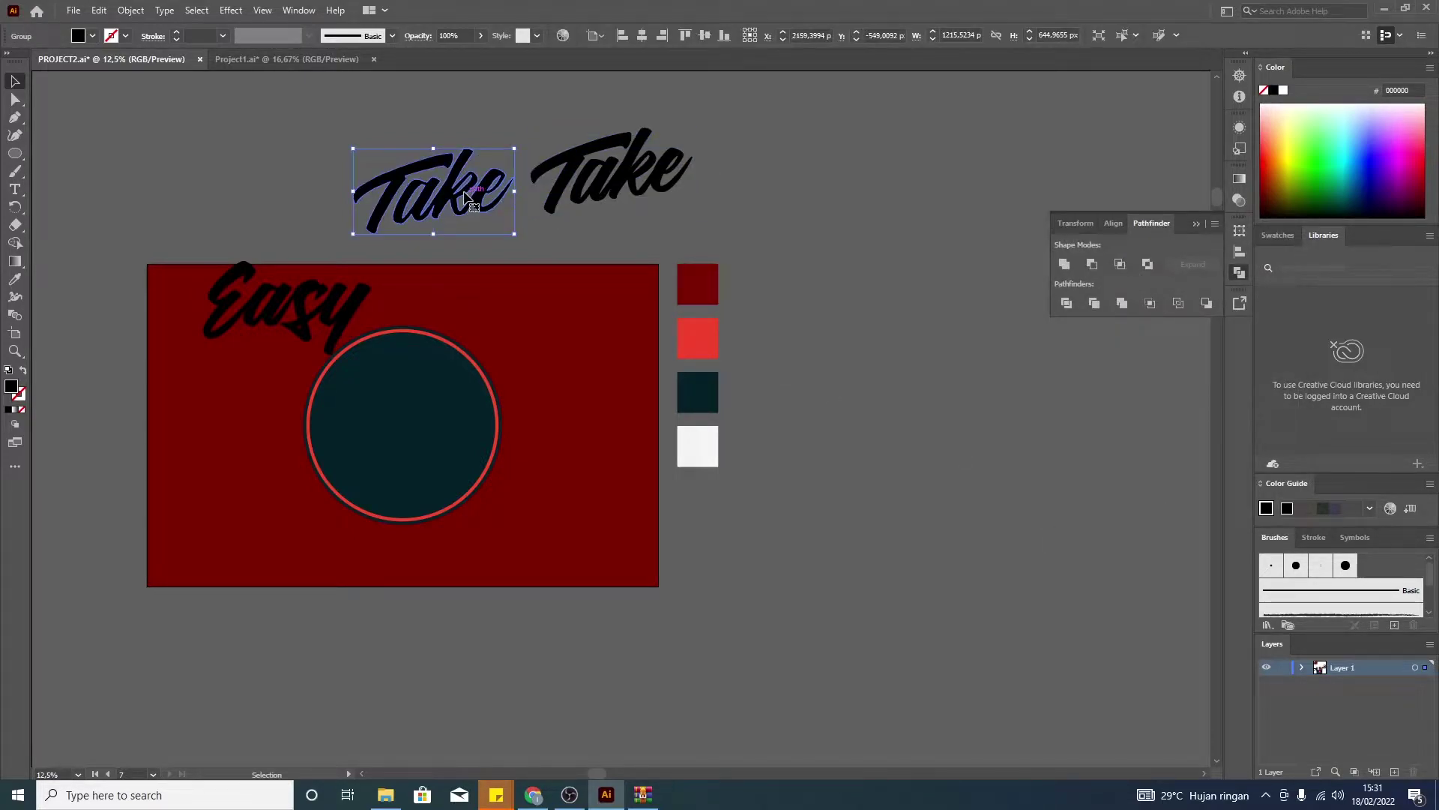
# - Apply Offset Path to the left Take and merge it with Pathfinder Unite
pyautogui.click(132, 10)
pyautogui.moveTo(147, 366)
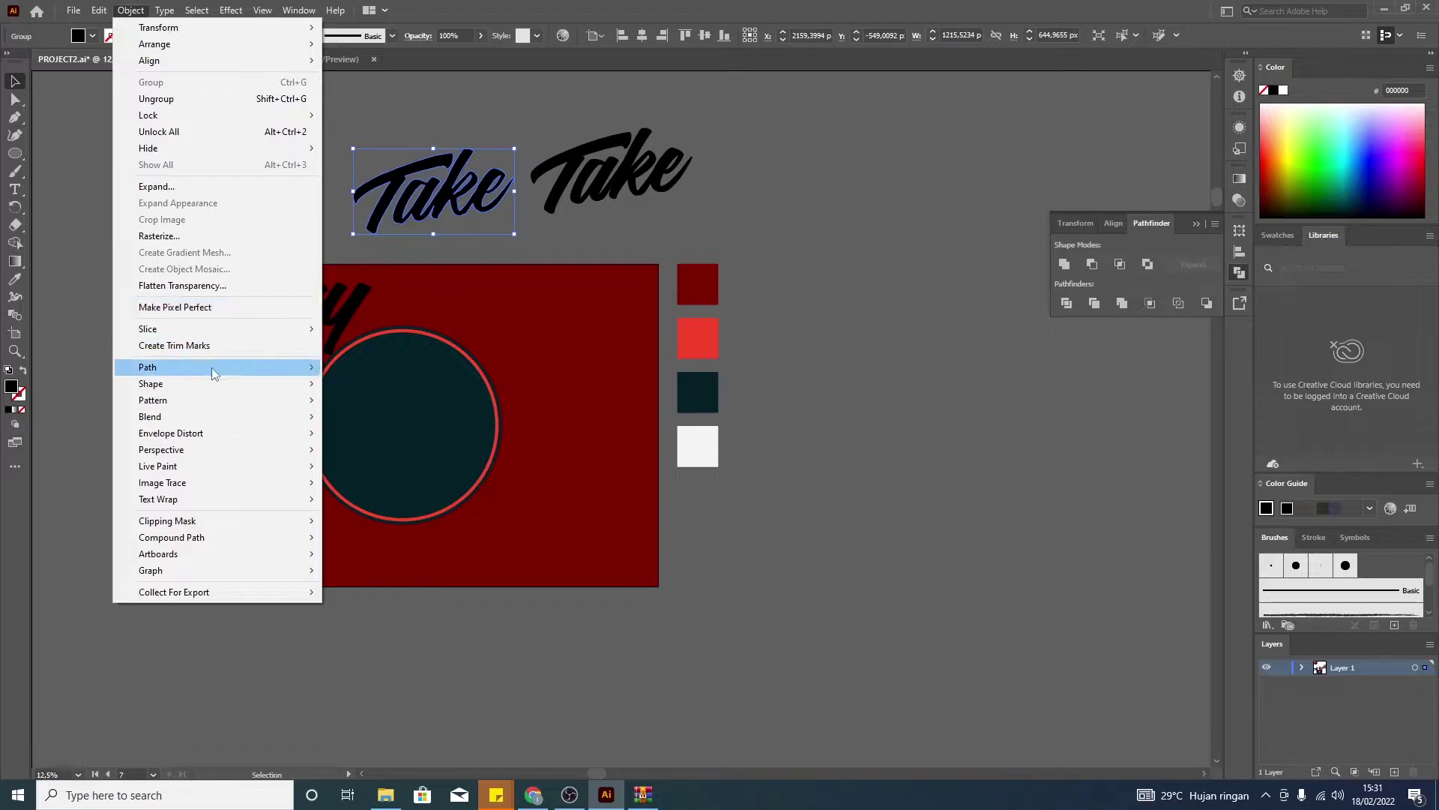
pyautogui.click(369, 422)
pyautogui.scroll(8, 279, 328)
pyautogui.scroll(7, 279, 329)
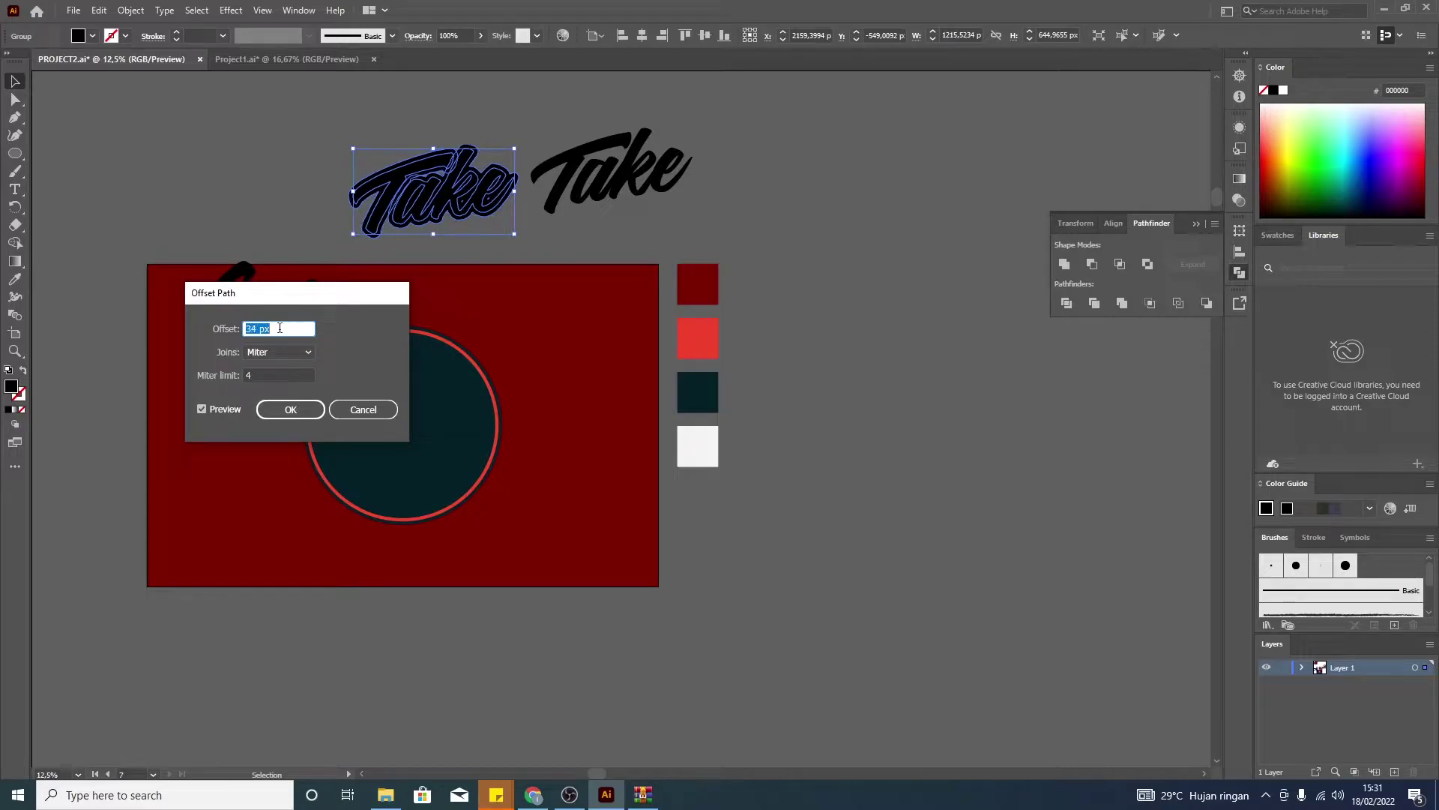
pyautogui.click(312, 415)
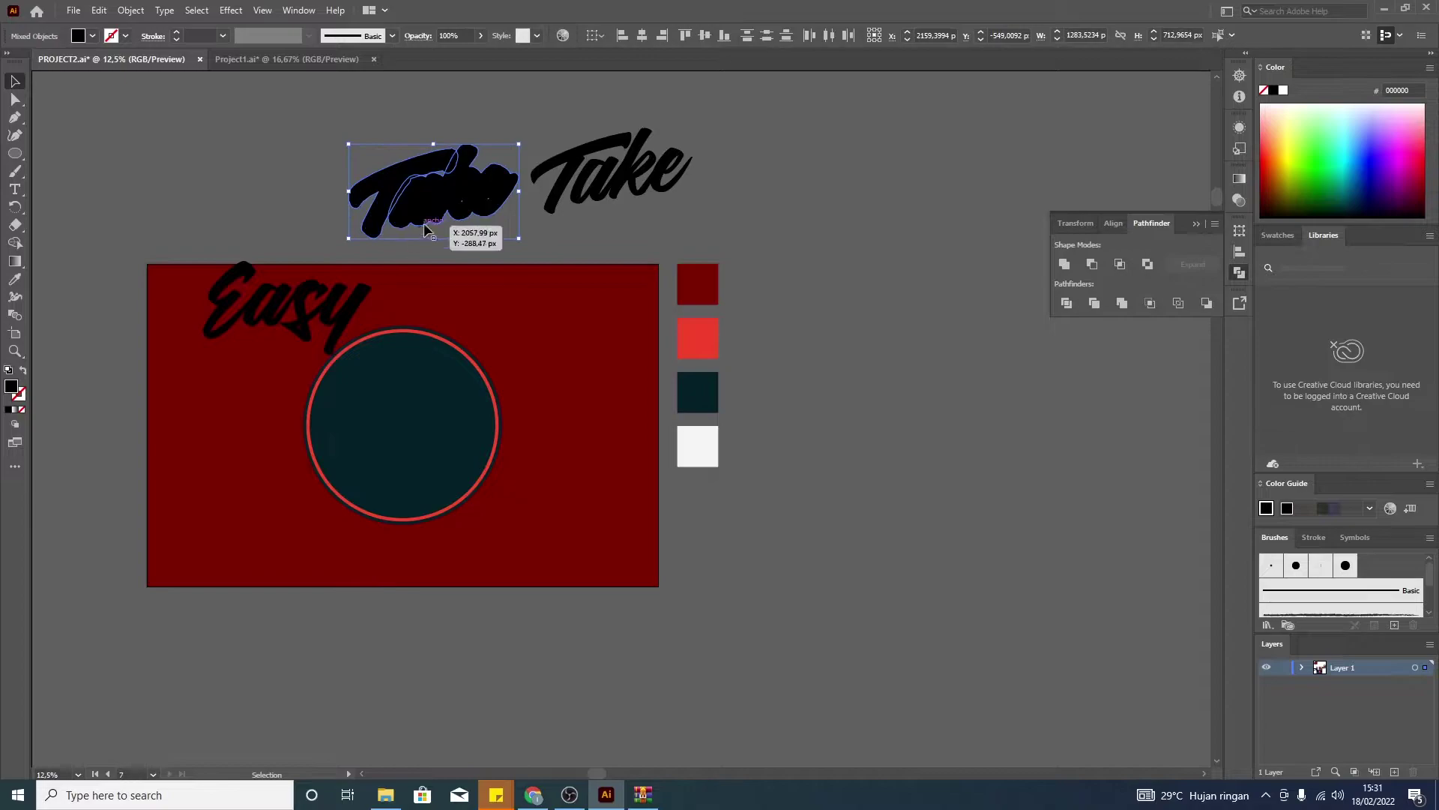
pyautogui.click(1064, 264)
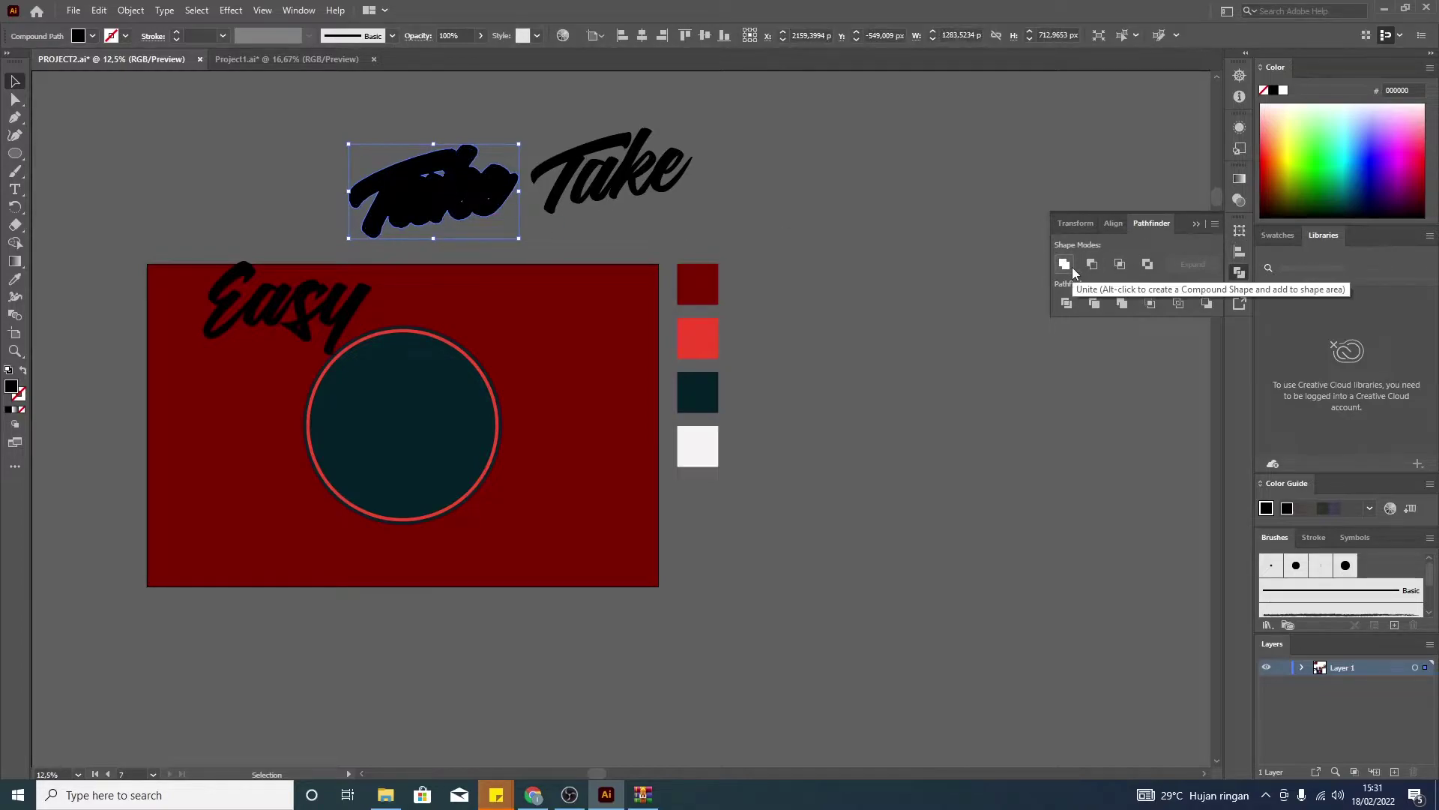
pyautogui.click(135, 11)
pyautogui.click(151, 187)
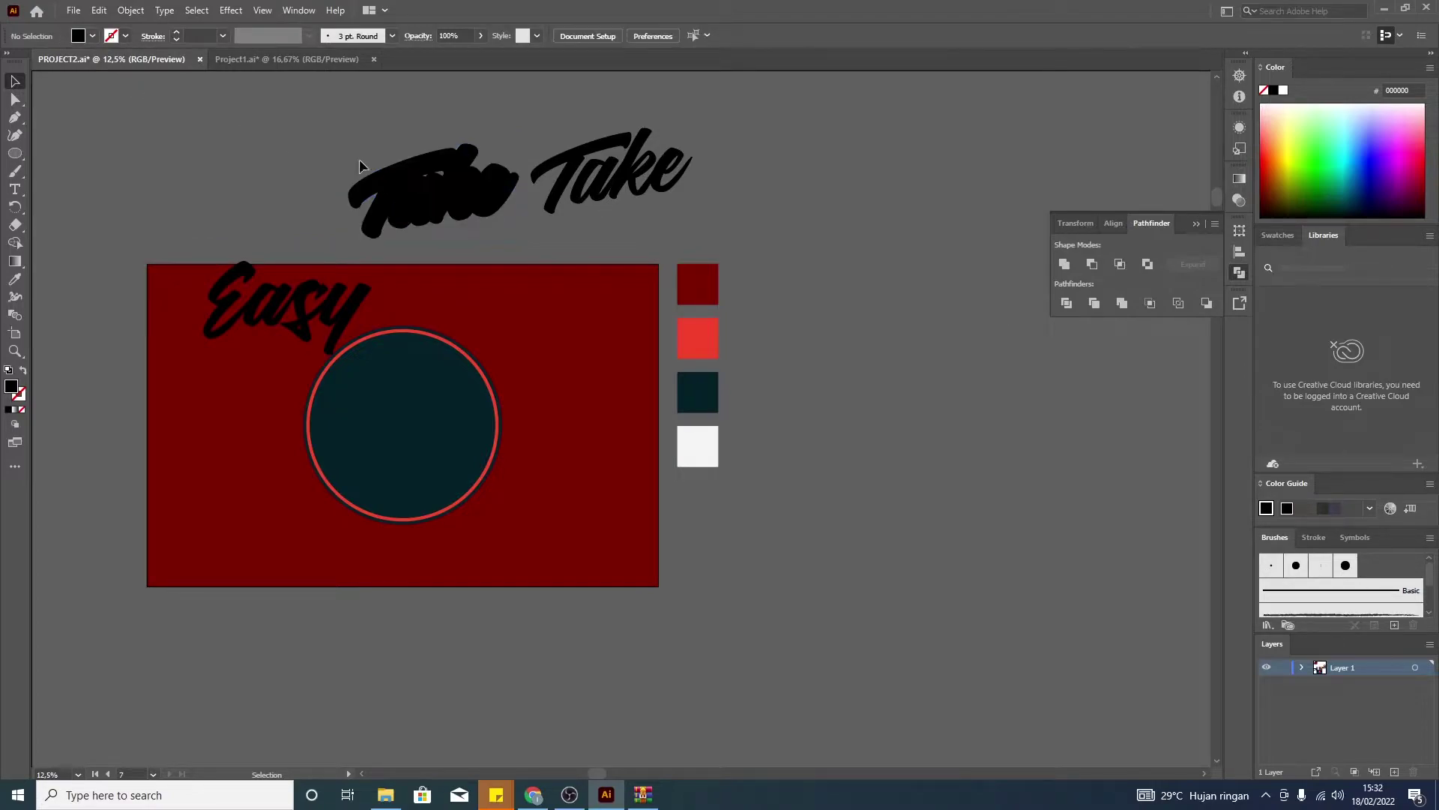
# - Redo the Unite on the left Take and fill it with the circle's dark teal
pyautogui.hotkey('ctrl', 'z')
pyautogui.click(1064, 264)
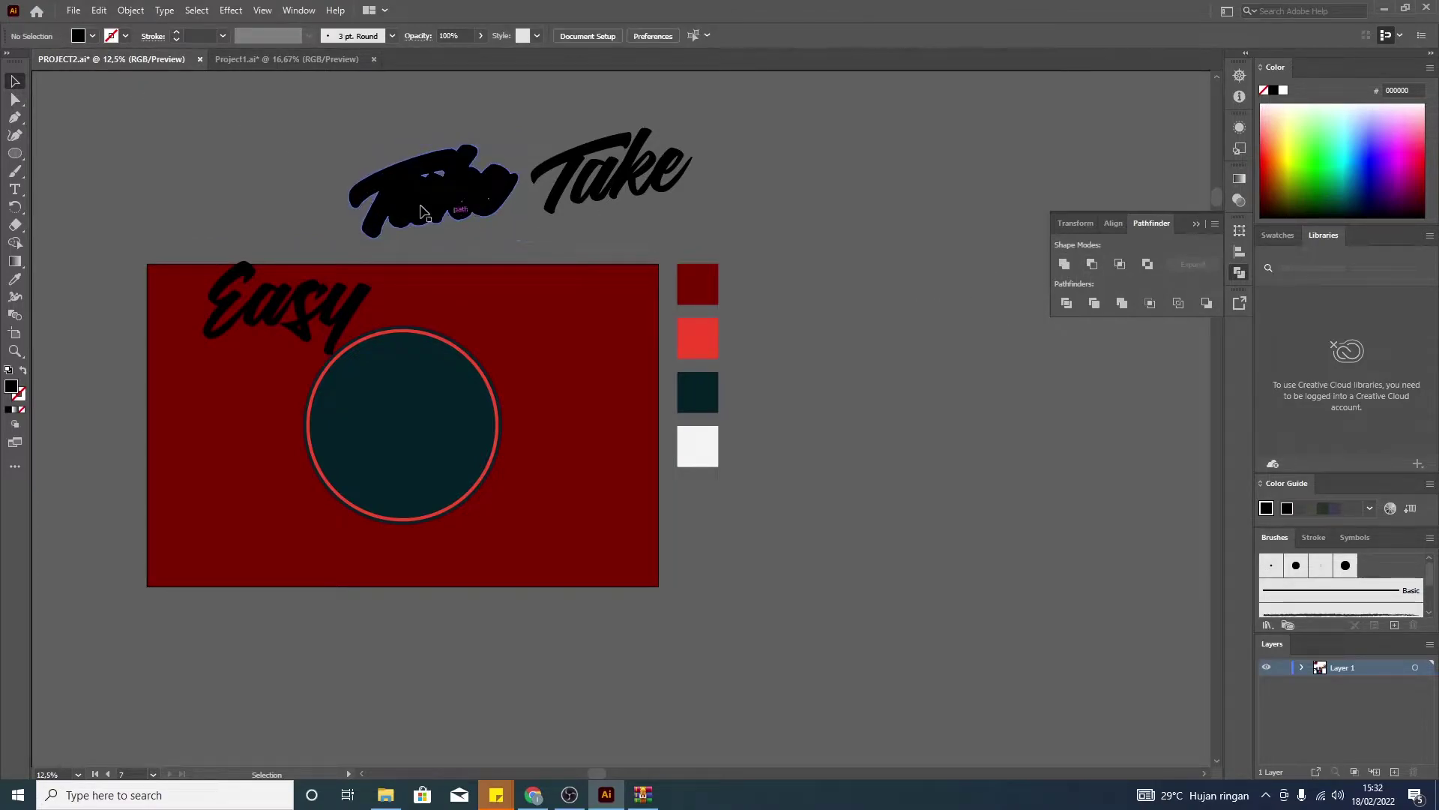
pyautogui.press('i')
pyautogui.click(412, 402)
pyautogui.press('v')
# - Test the teal Take on the badge, return it above, and select the circle
pyautogui.click(903, 241)
pyautogui.moveTo(474, 194); pyautogui.dragTo(403, 404)
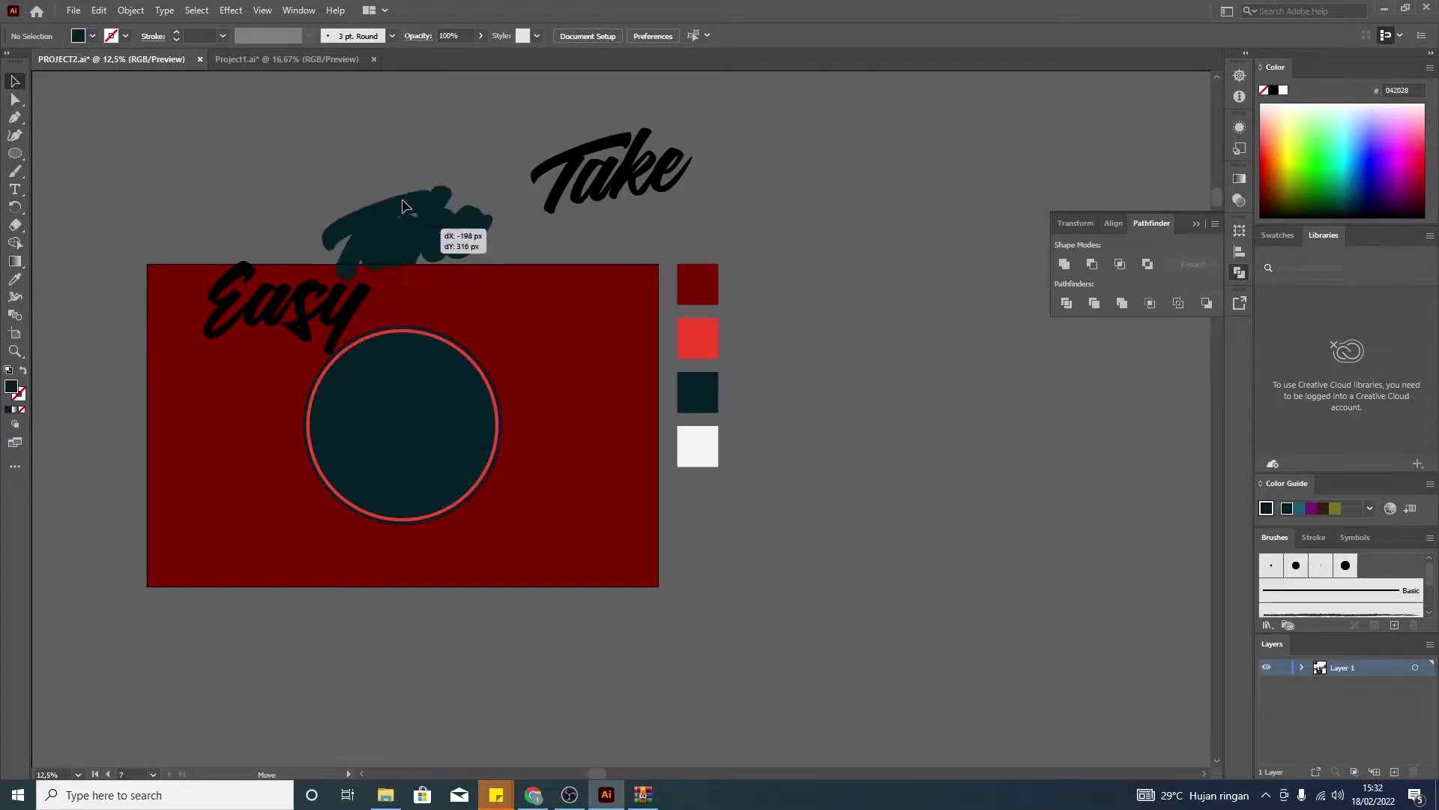
pyautogui.moveTo(403, 405); pyautogui.dragTo(434, 234)
pyautogui.click(454, 343)
pyautogui.press('a')
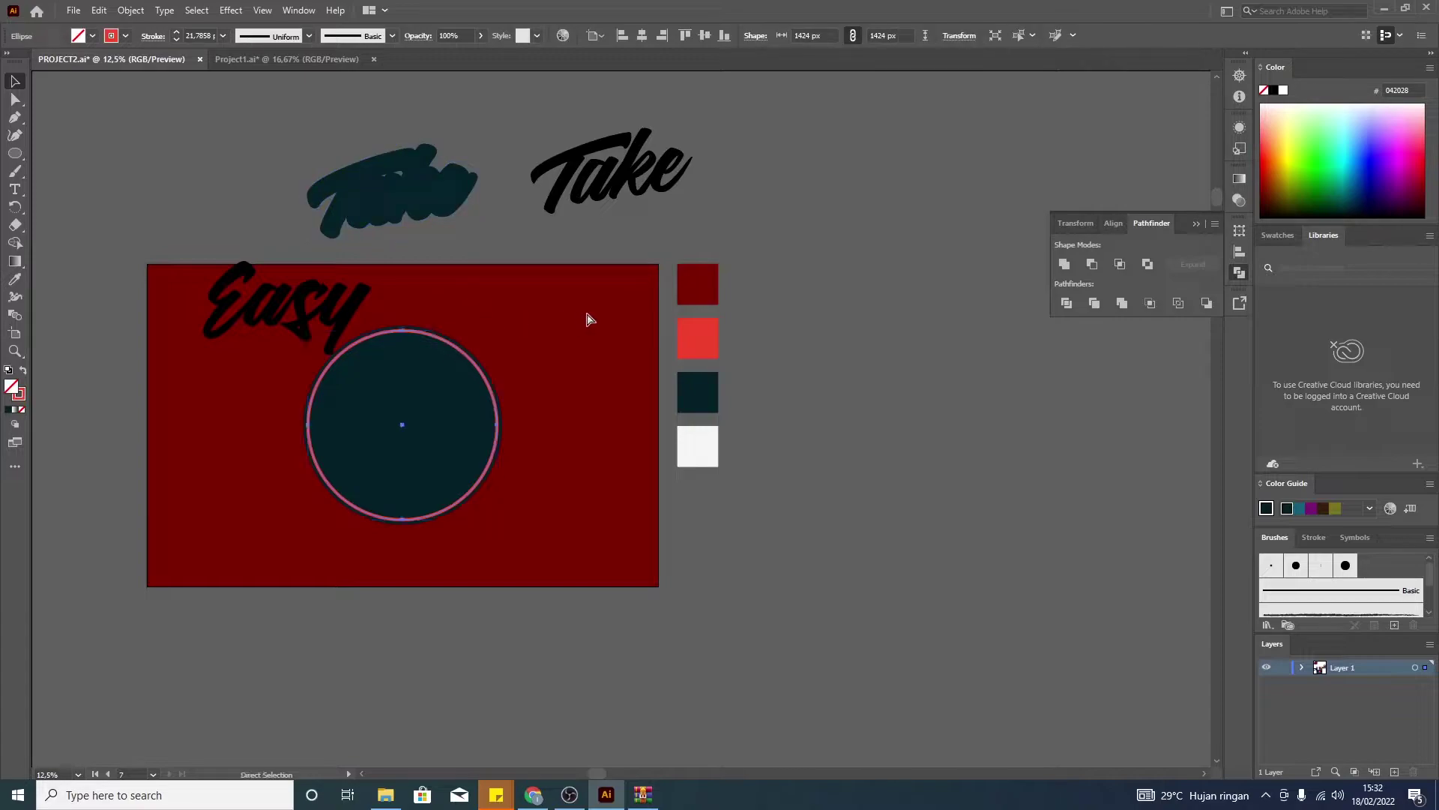
pyautogui.press('v')
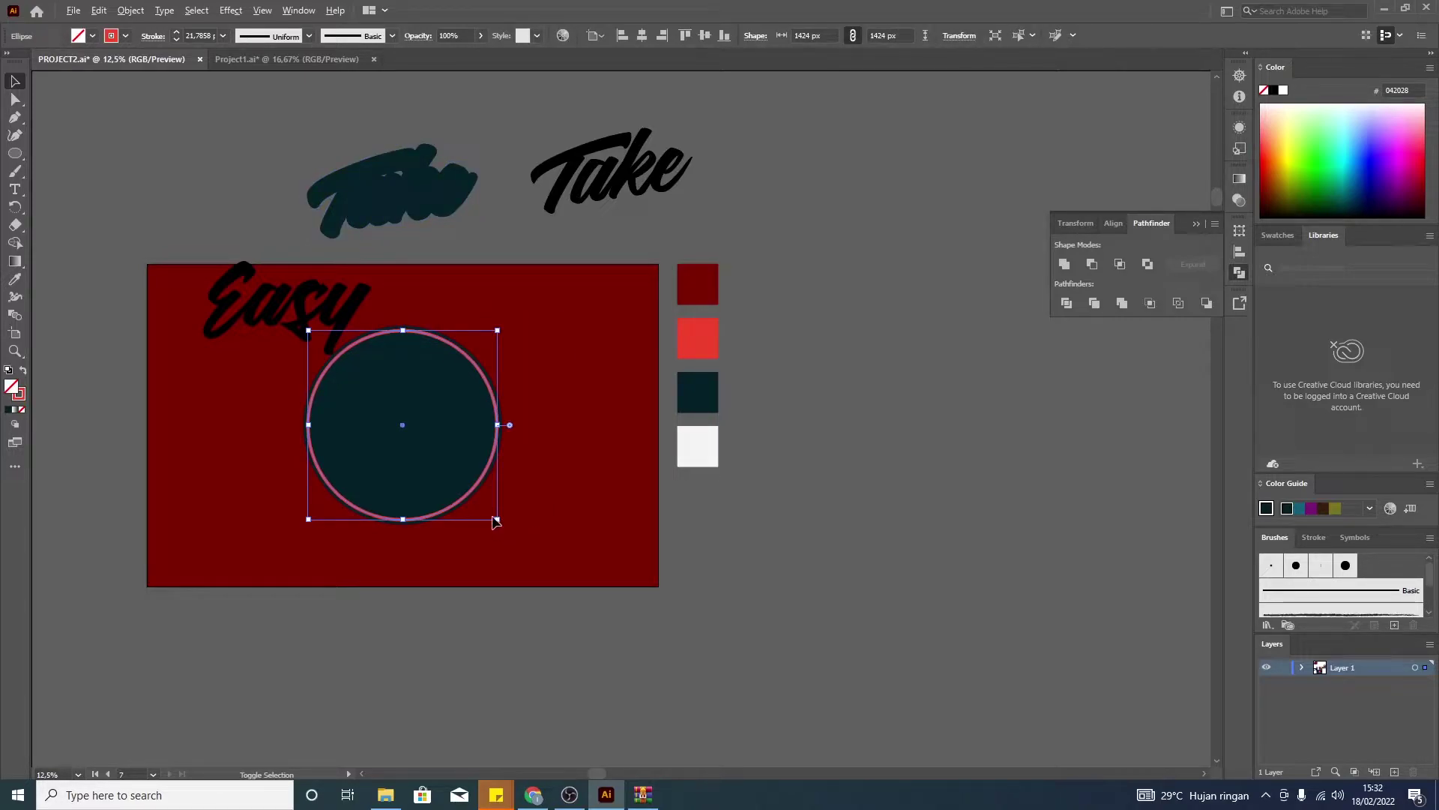
pyautogui.scroll(1, 326, 420)
# - Scale a centred copy of the badge circle inward to form an inner red ring
pyautogui.moveTo(298, 299); pyautogui.dragTo(322, 339)
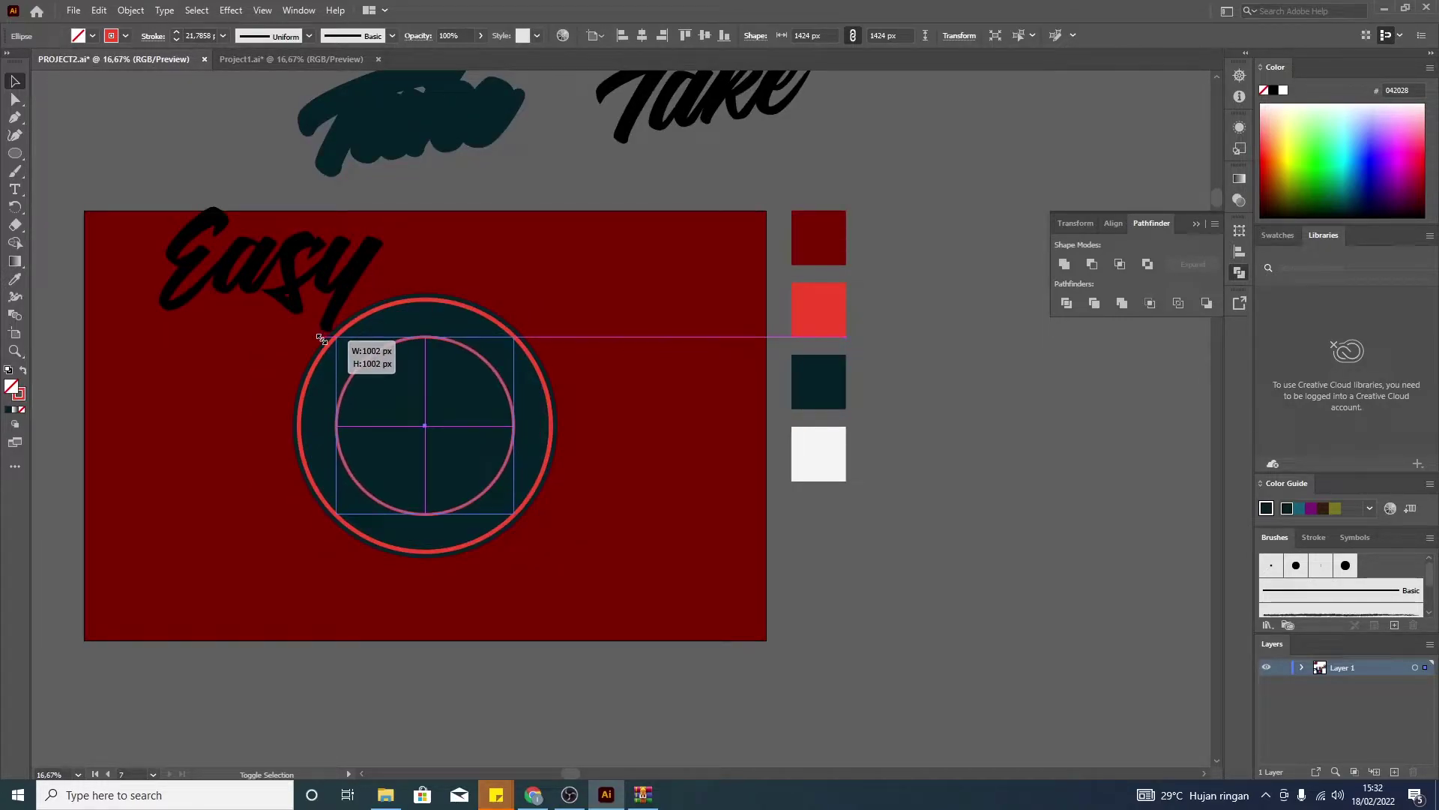
pyautogui.moveTo(322, 339); pyautogui.dragTo(324, 343)
pyautogui.click(1084, 627)
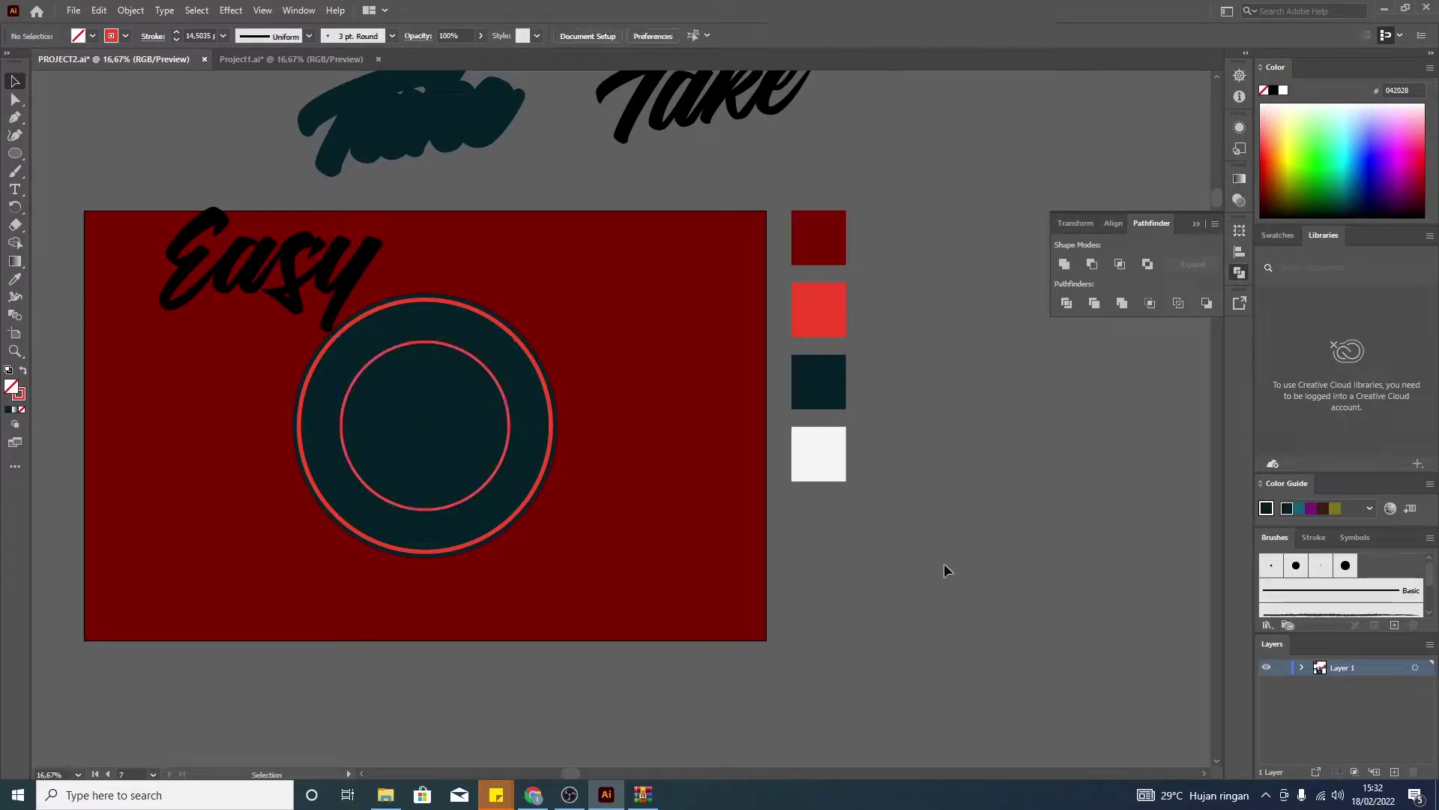
pyautogui.click(617, 101)
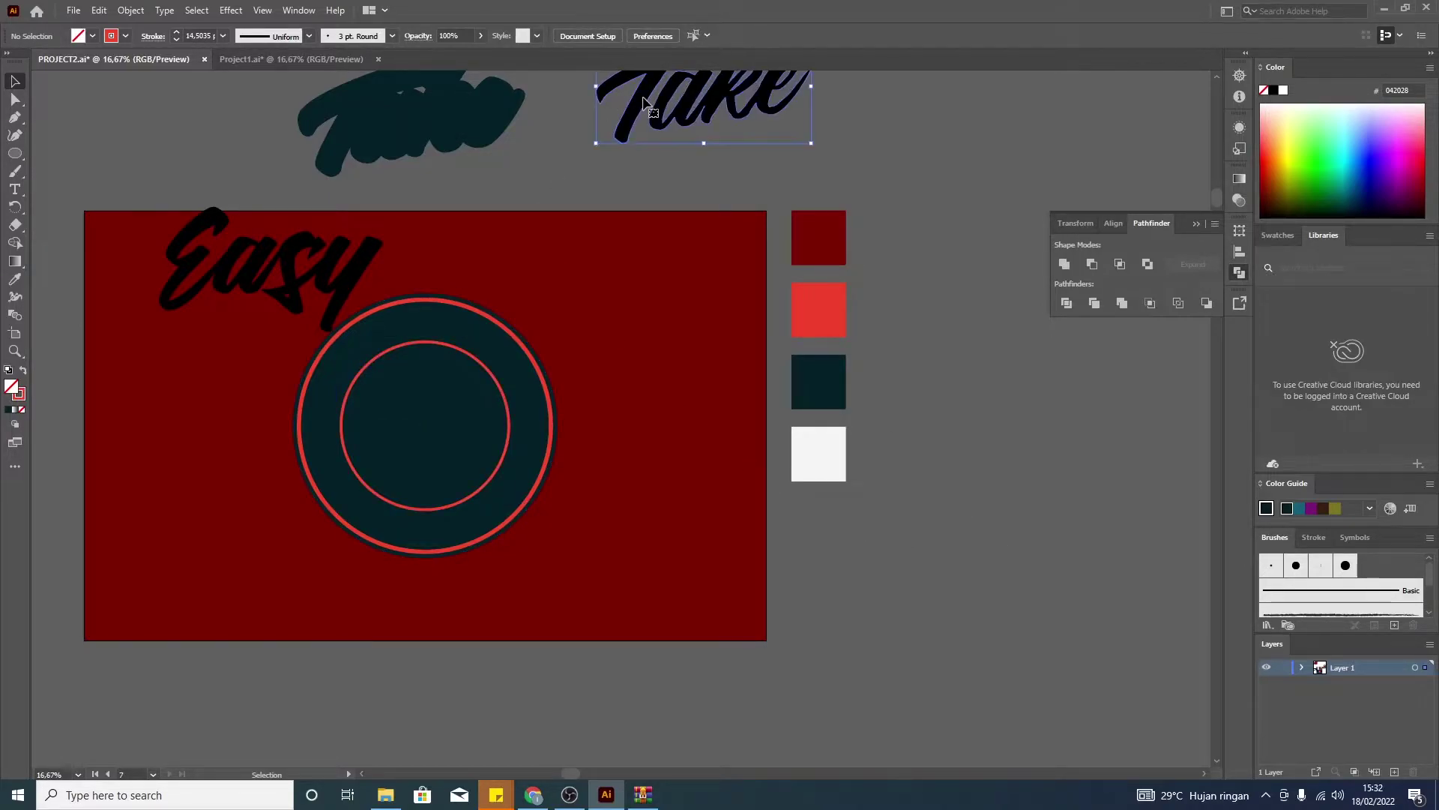
# - Recolour the black Take lettering with the white swatch
pyautogui.press('i')
pyautogui.click(826, 454)
pyautogui.press('v')
pyautogui.click(916, 381)
# - Align the white Take exactly over its dark teal silhouette
pyautogui.moveTo(593, 107); pyautogui.dragTo(383, 129)
pyautogui.click(570, 116)
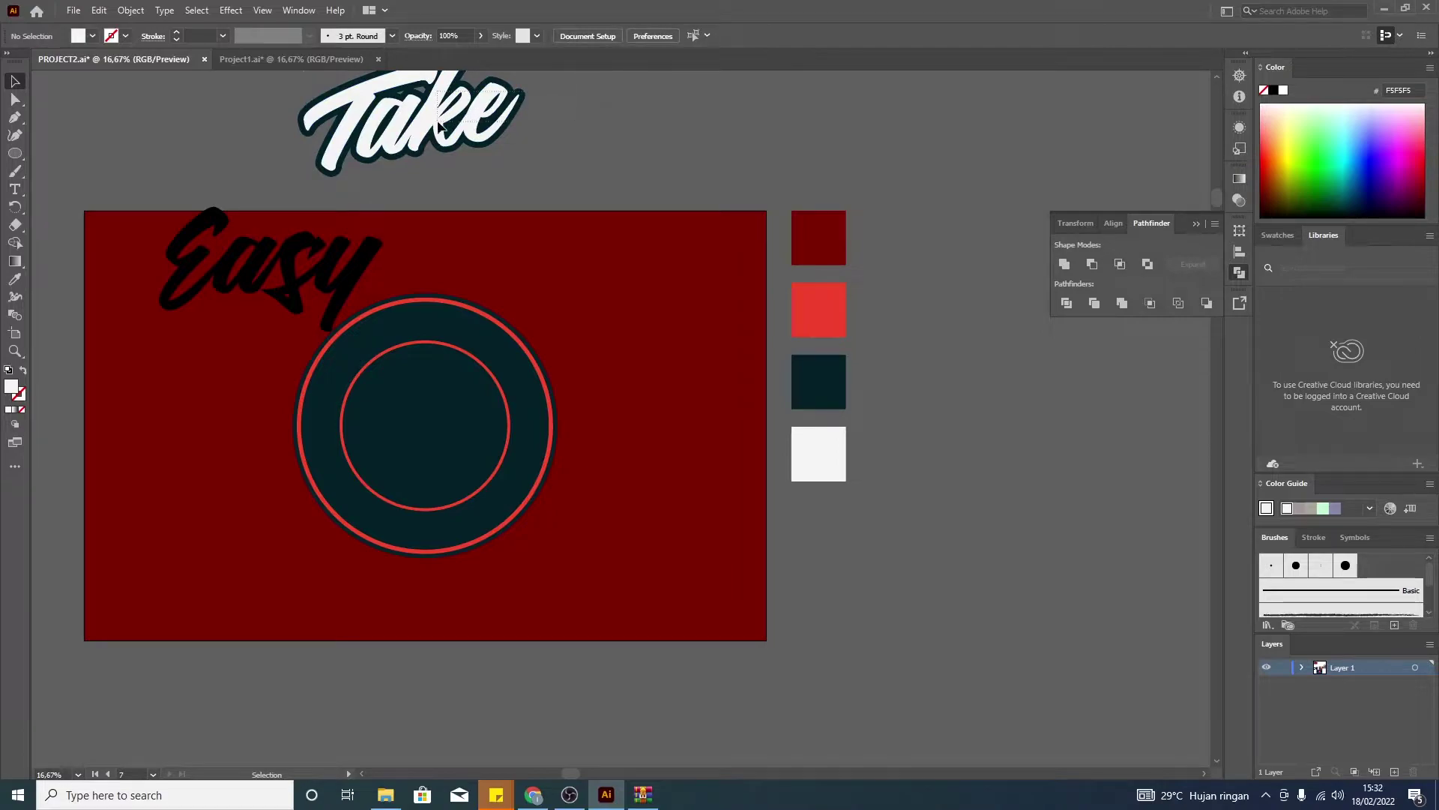
pyautogui.moveTo(517, 135); pyautogui.dragTo(729, 135)
pyautogui.click(449, 134)
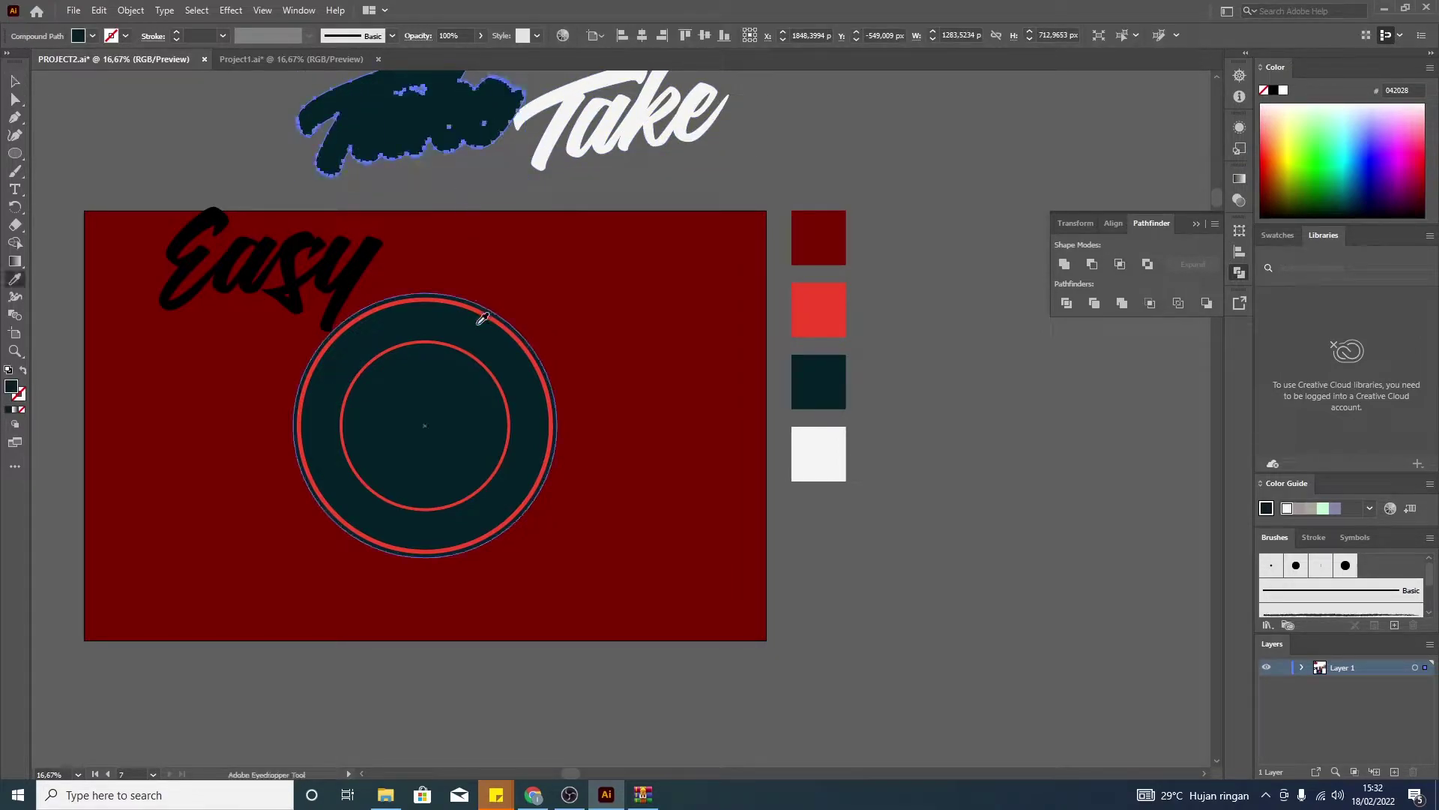
pyautogui.moveTo(605, 134); pyautogui.dragTo(461, 134)
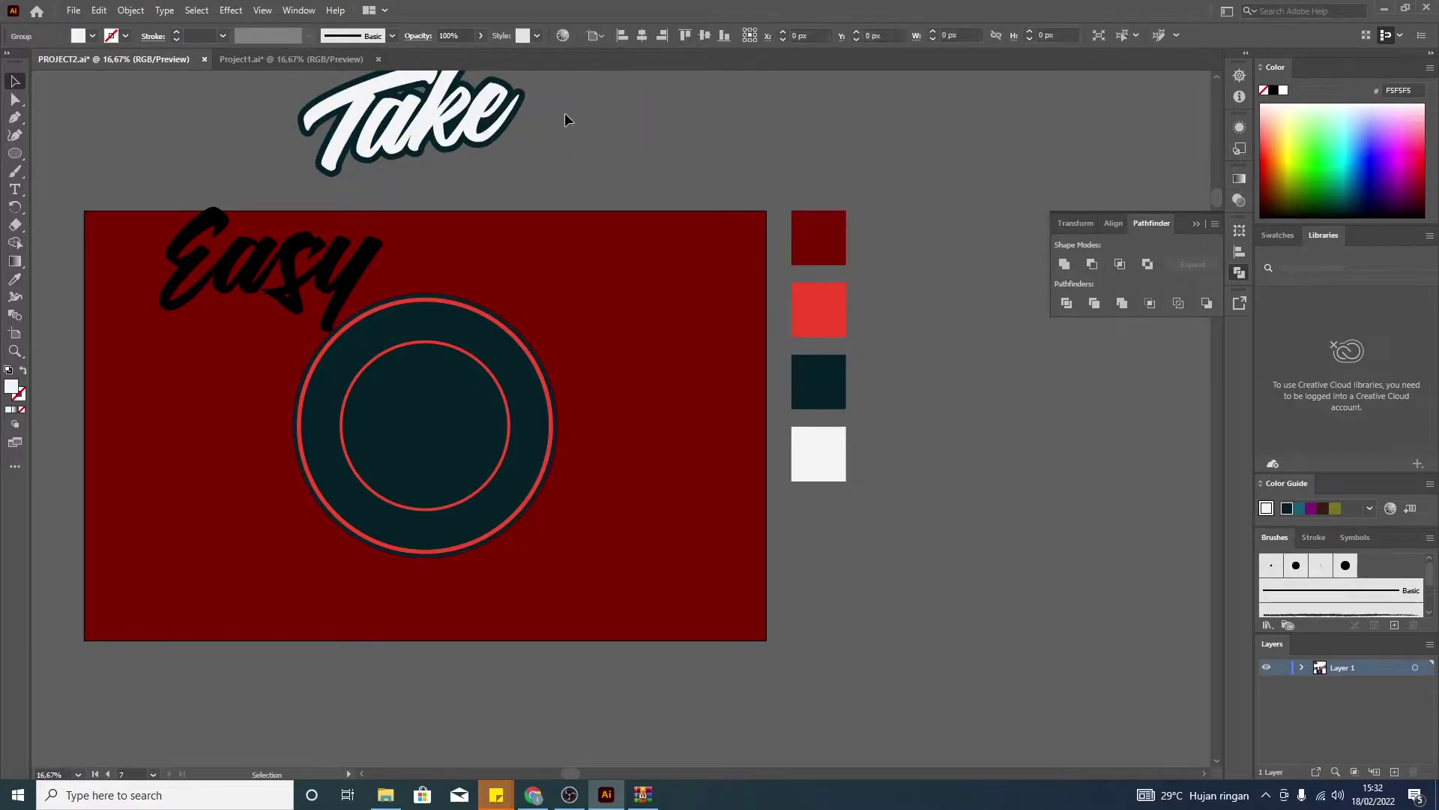
pyautogui.keyDown('shift'); pyautogui.click(446, 139); pyautogui.keyUp('shift')
# - Group the white and teal Take layers and move them onto the badge
pyautogui.rightClick(446, 139)
pyautogui.click(525, 260)
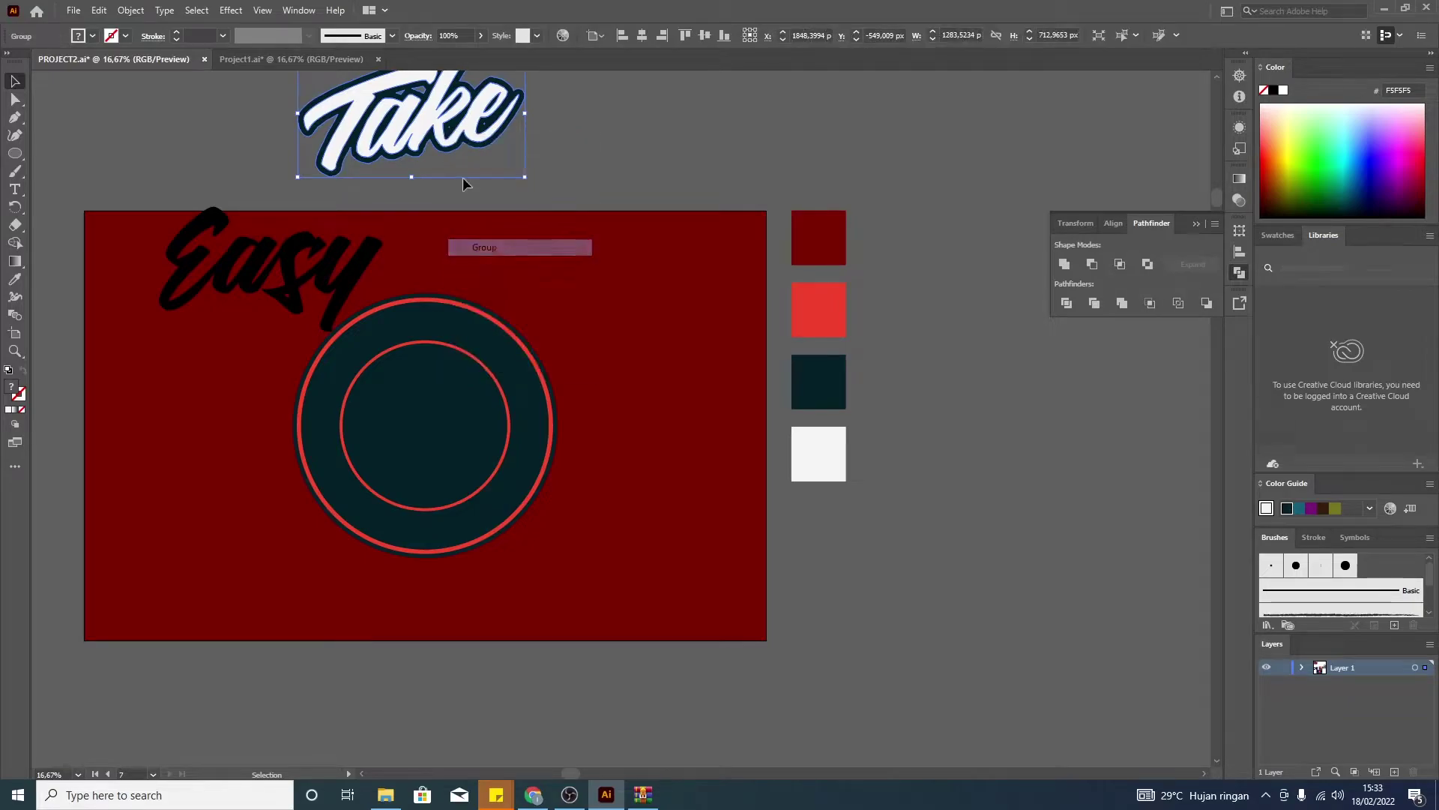
pyautogui.moveTo(451, 146); pyautogui.dragTo(464, 421)
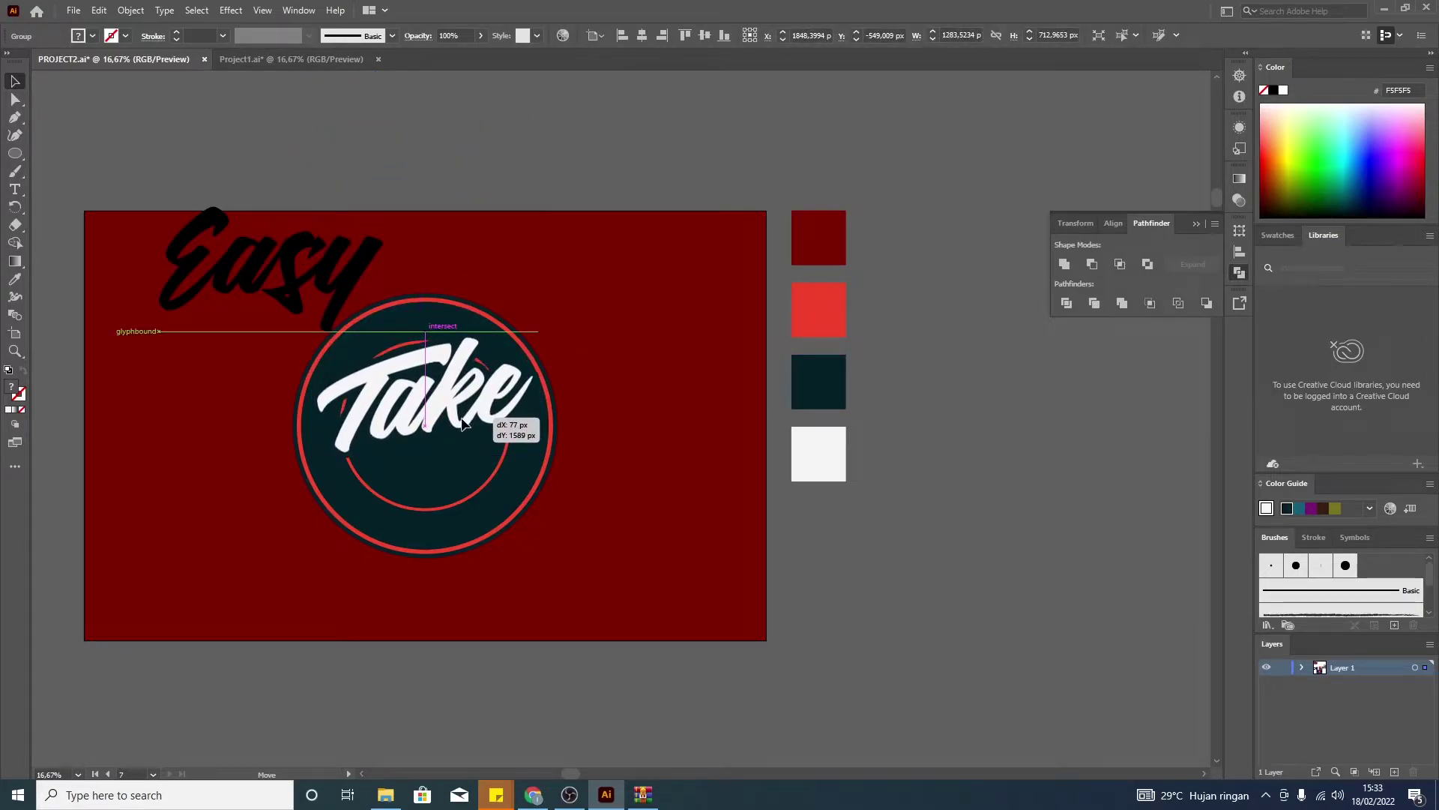
pyautogui.moveTo(462, 425); pyautogui.dragTo(464, 426)
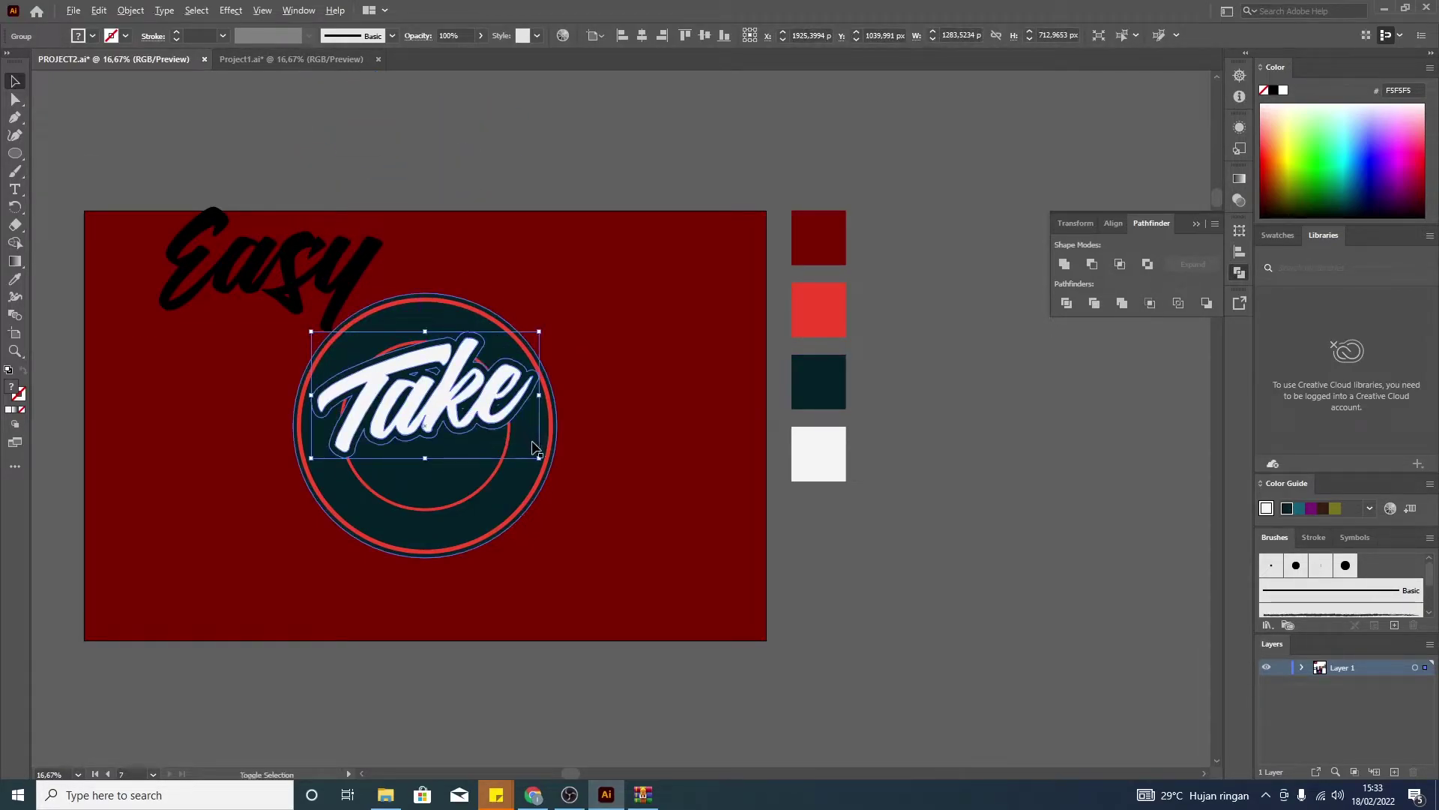
# - Enlarge the Take group and centre it horizontally on the badge circle
pyautogui.moveTo(542, 460); pyautogui.dragTo(552, 466)
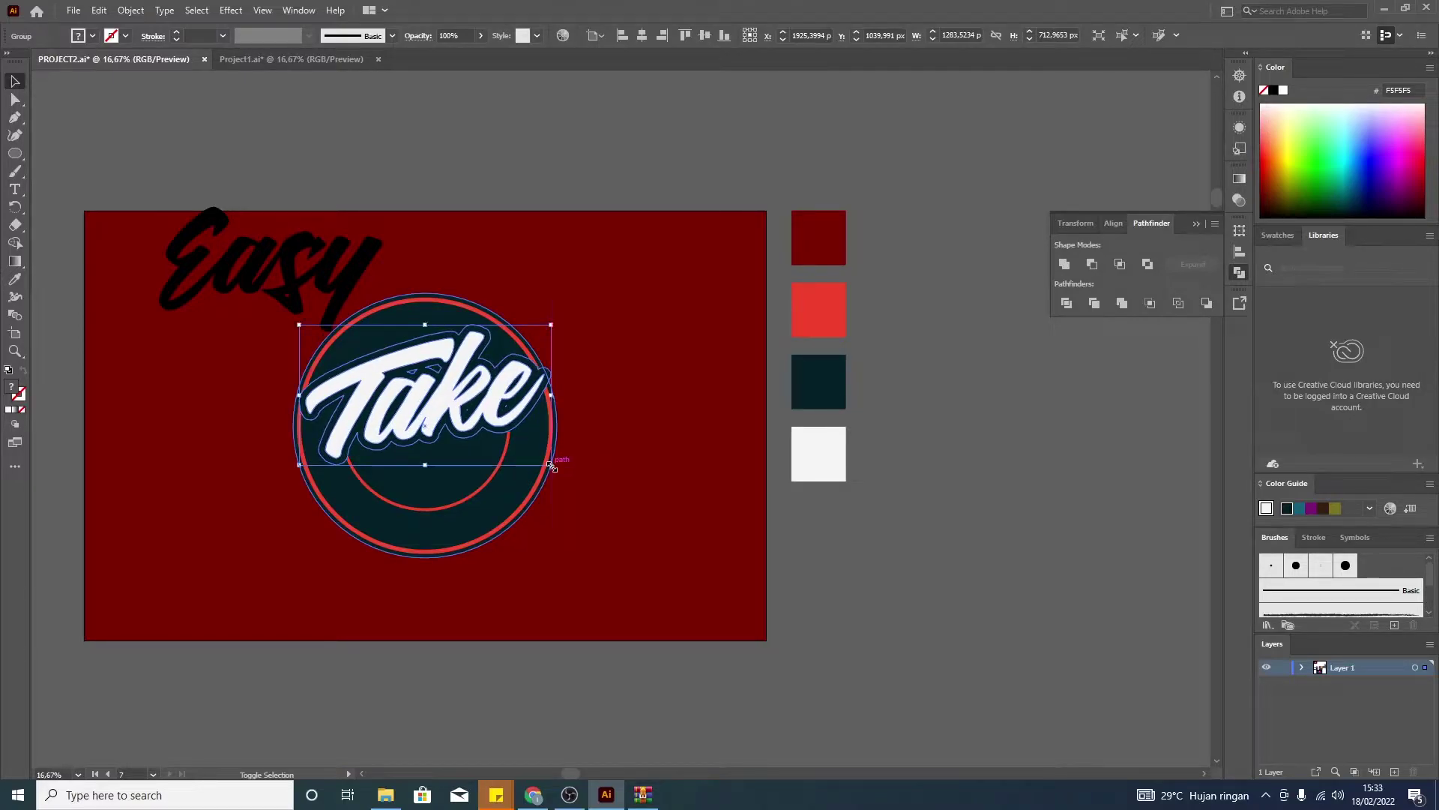
pyautogui.keyDown('shift'); pyautogui.click(416, 301); pyautogui.keyUp('shift')
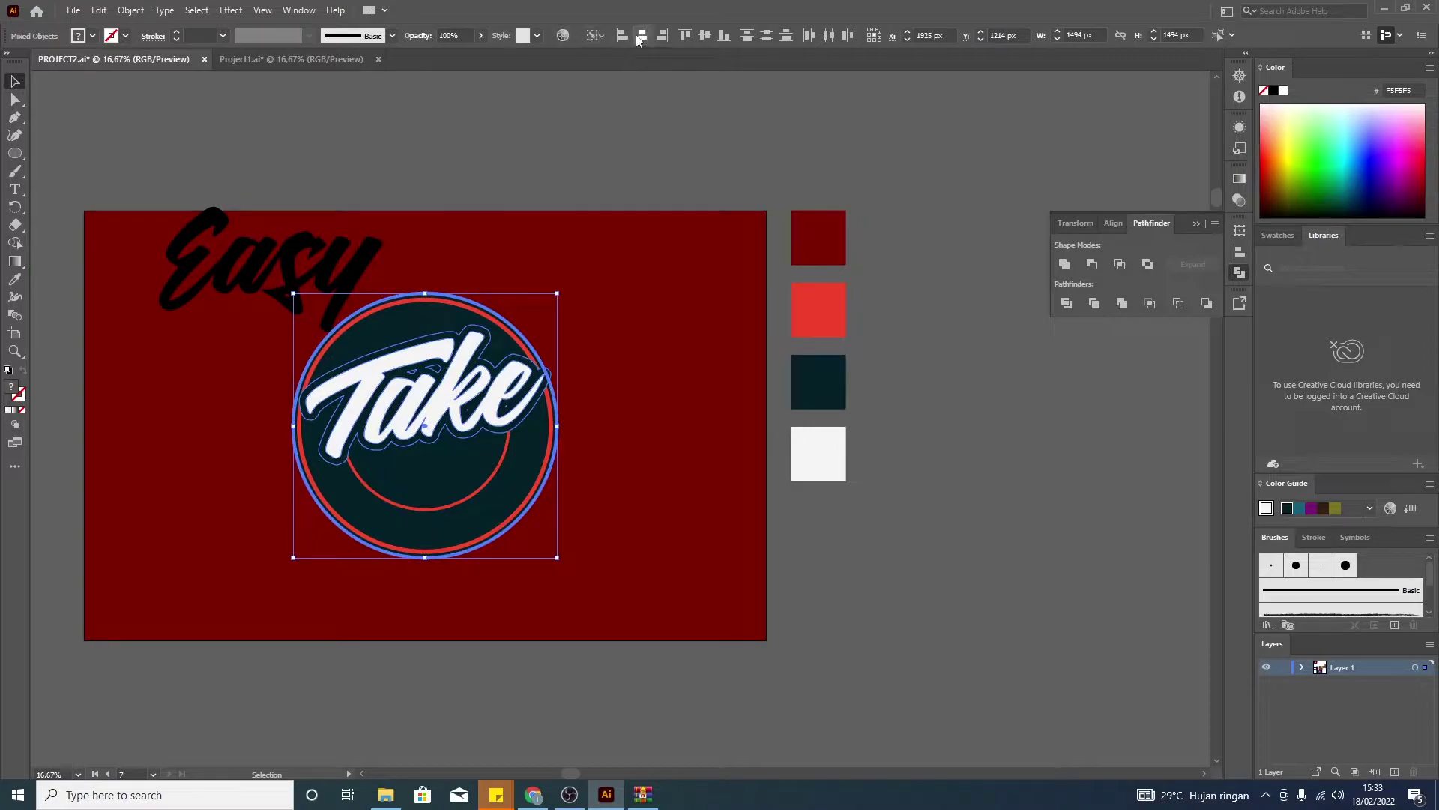
pyautogui.click(665, 154)
pyautogui.click(469, 413)
pyautogui.moveTo(551, 465); pyautogui.dragTo(556, 470)
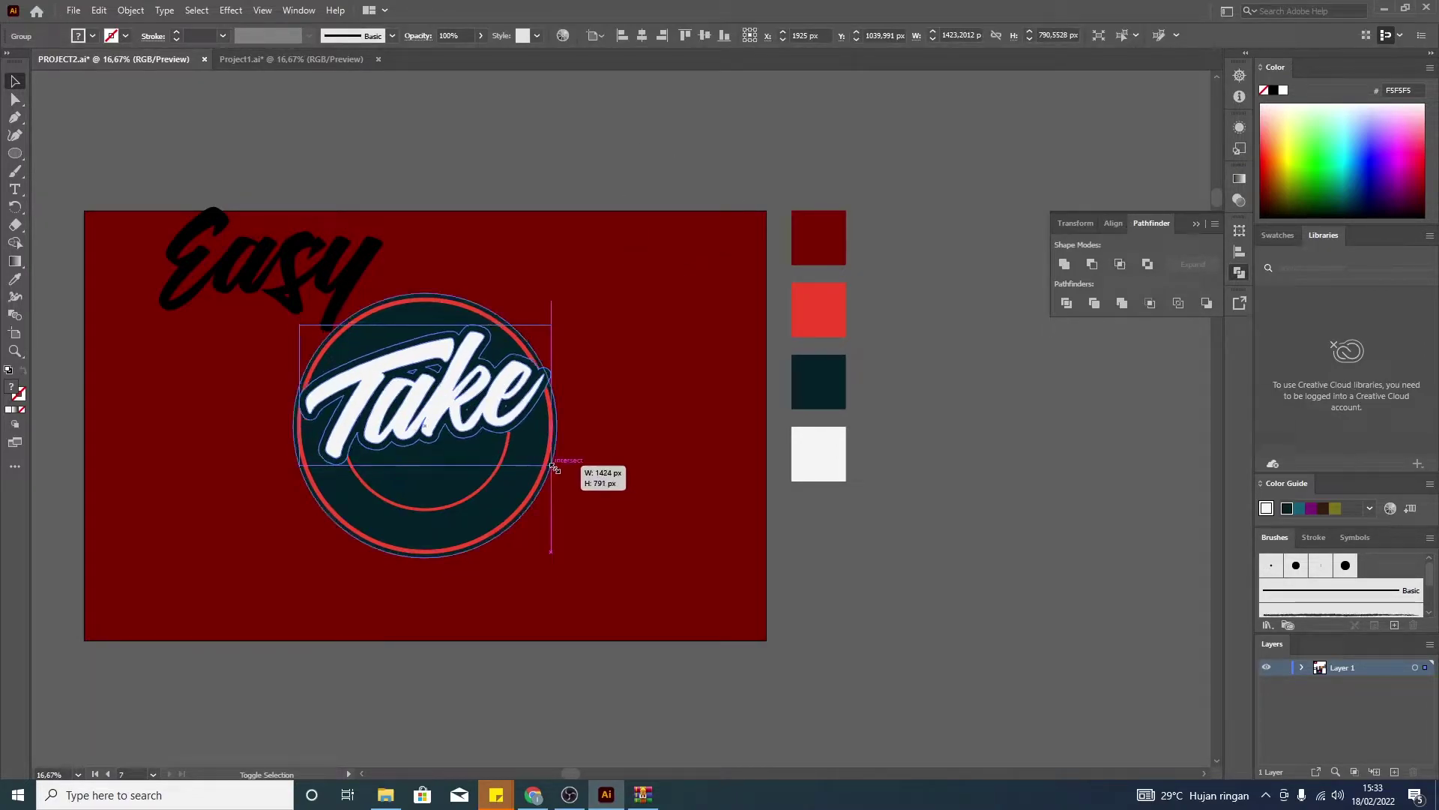
pyautogui.click(978, 389)
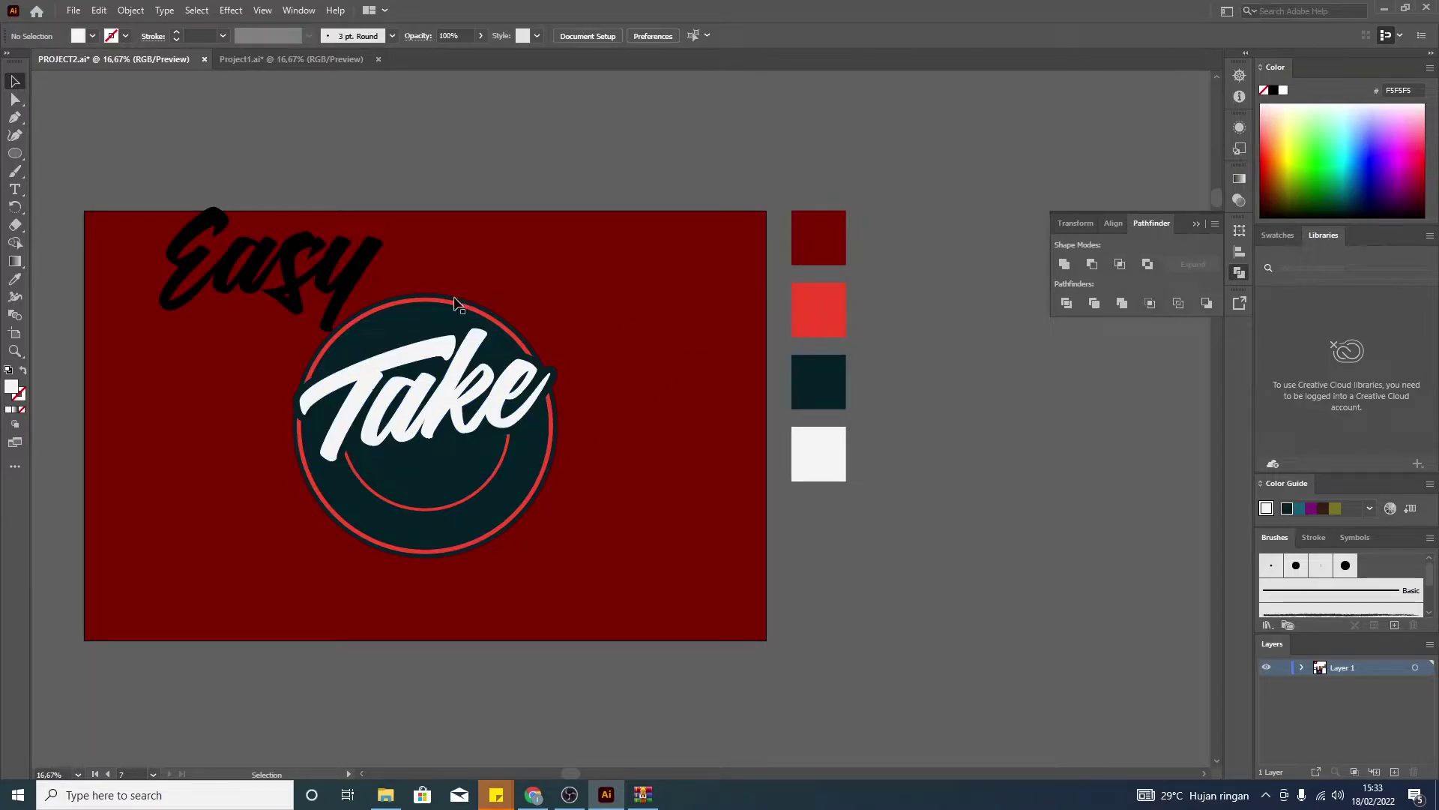
# - Type 'it' above the artboard, convert it to outlines and unite the letters
pyautogui.hotkey('ctrl', '-')
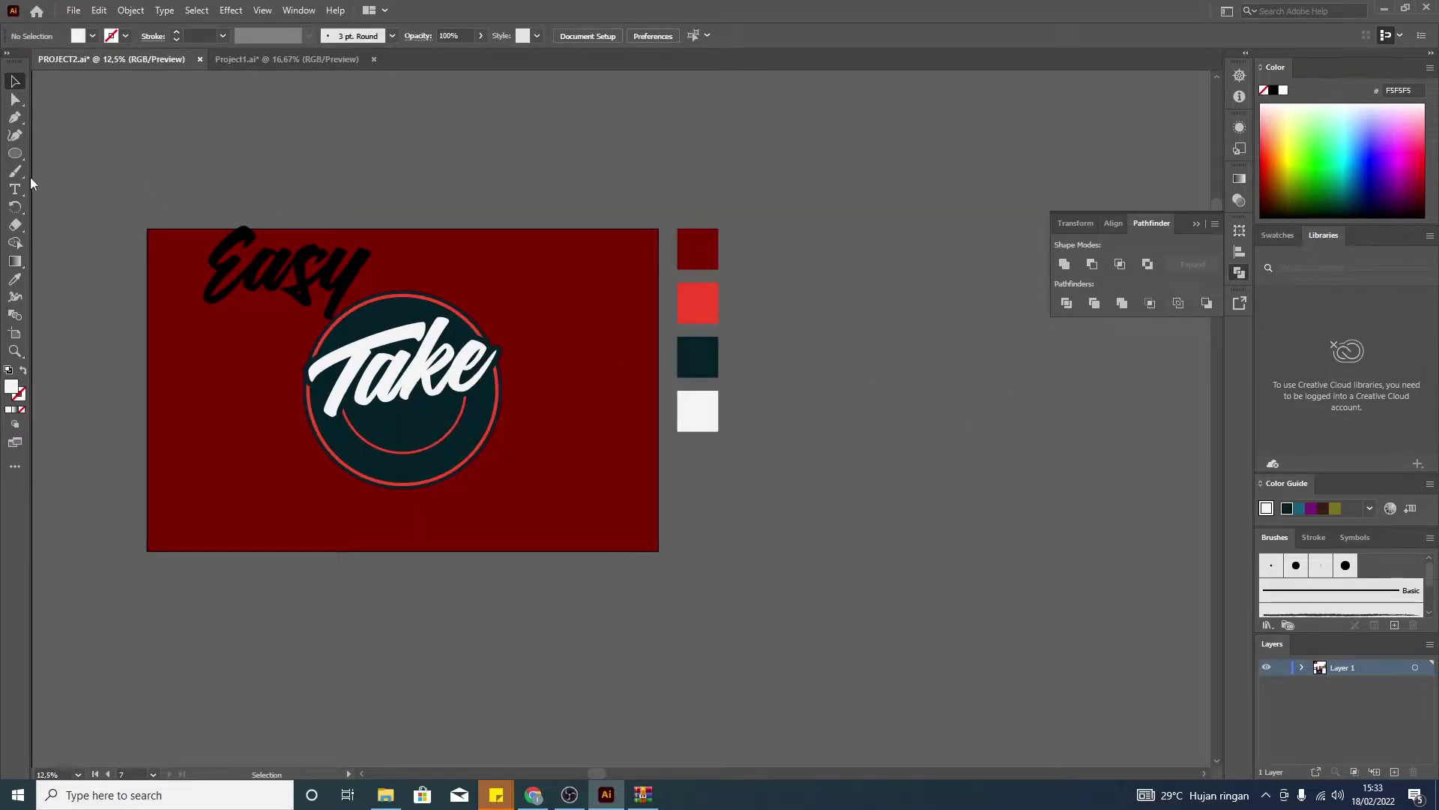
pyautogui.click(15, 189)
pyautogui.click(451, 185)
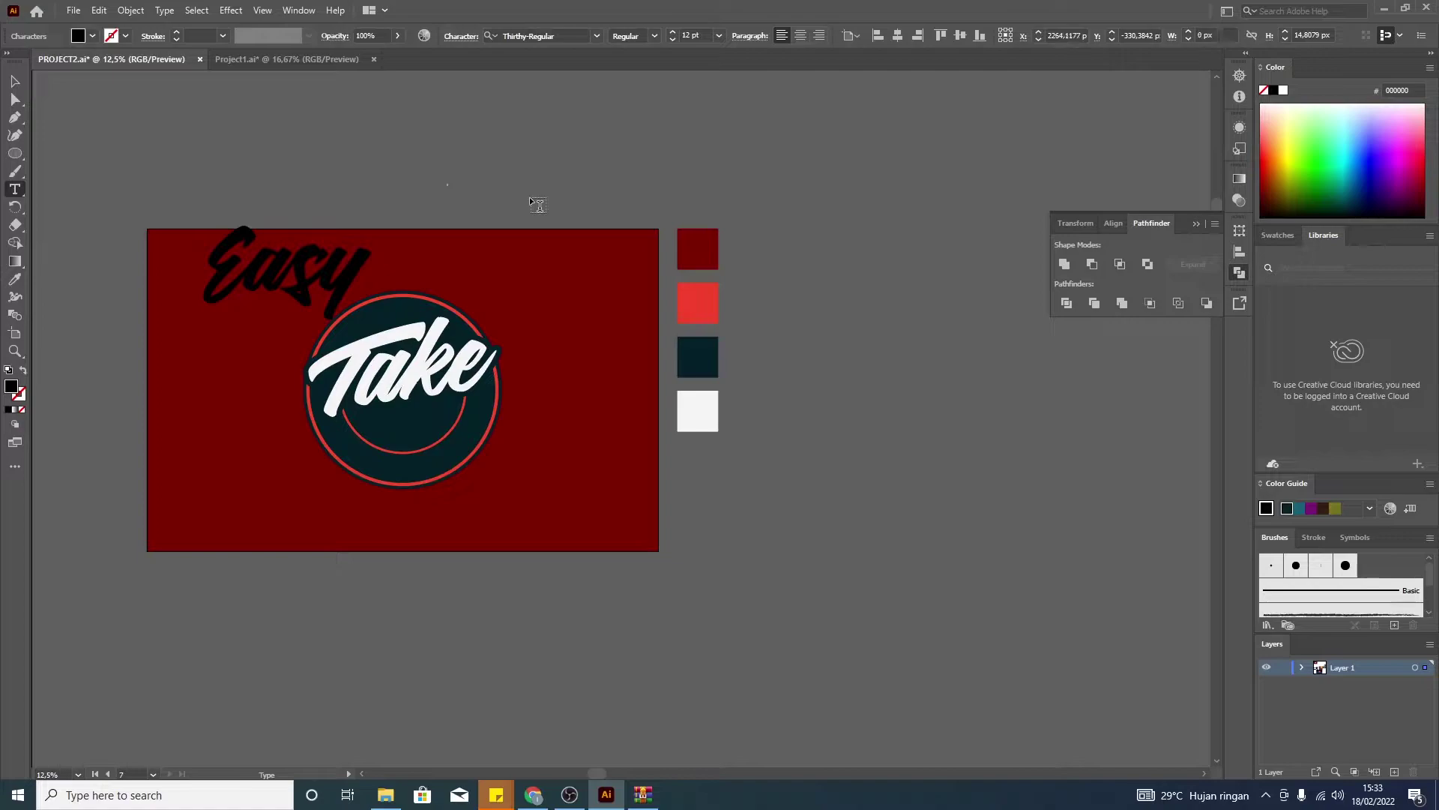
pyautogui.click(15, 81)
pyautogui.moveTo(452, 184)
pyautogui.mouseDown()
pyautogui.moveTo(499, 227)
pyautogui.moveTo(470, 212)
pyautogui.mouseUp()
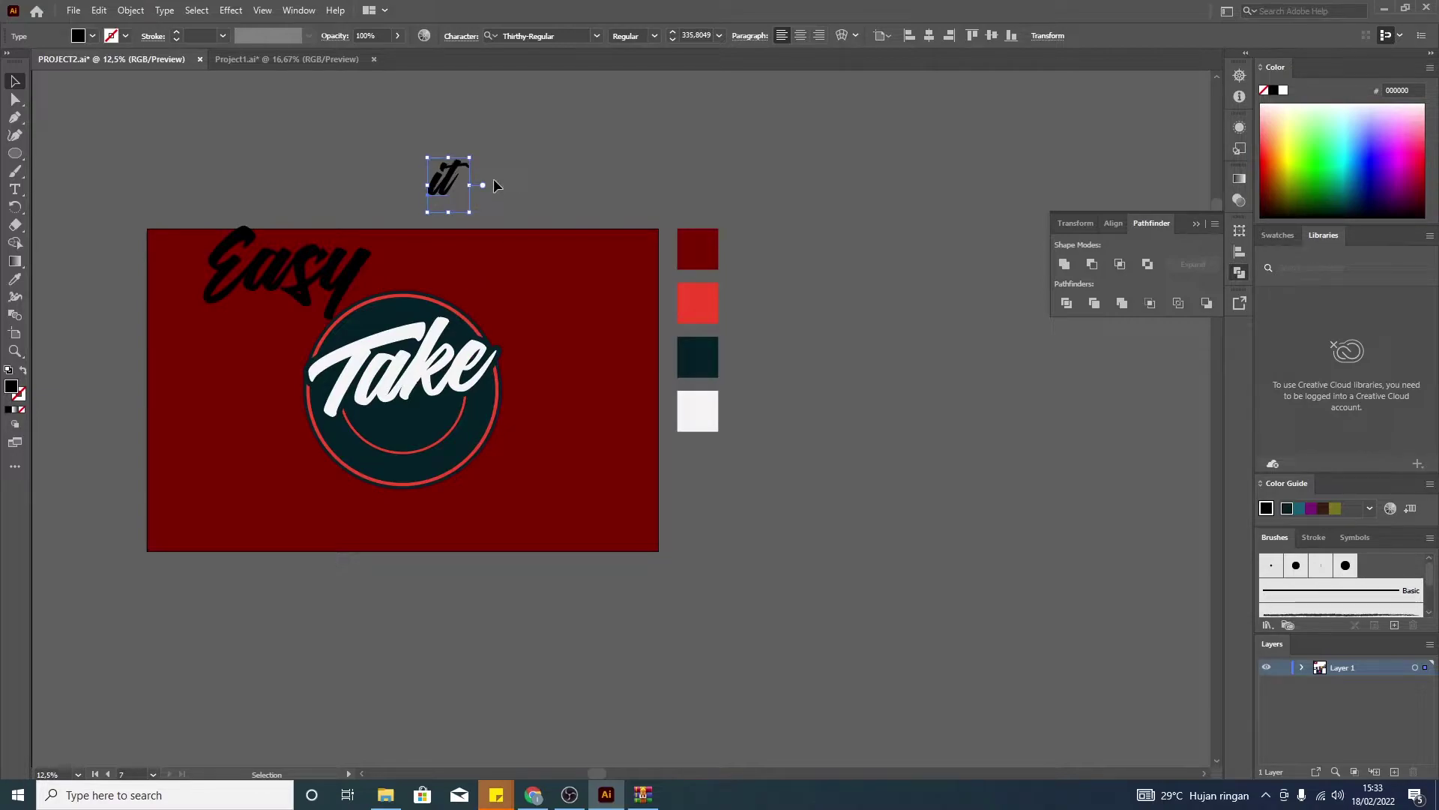
pyautogui.hotkey('ctrl', 'shift', 'o')
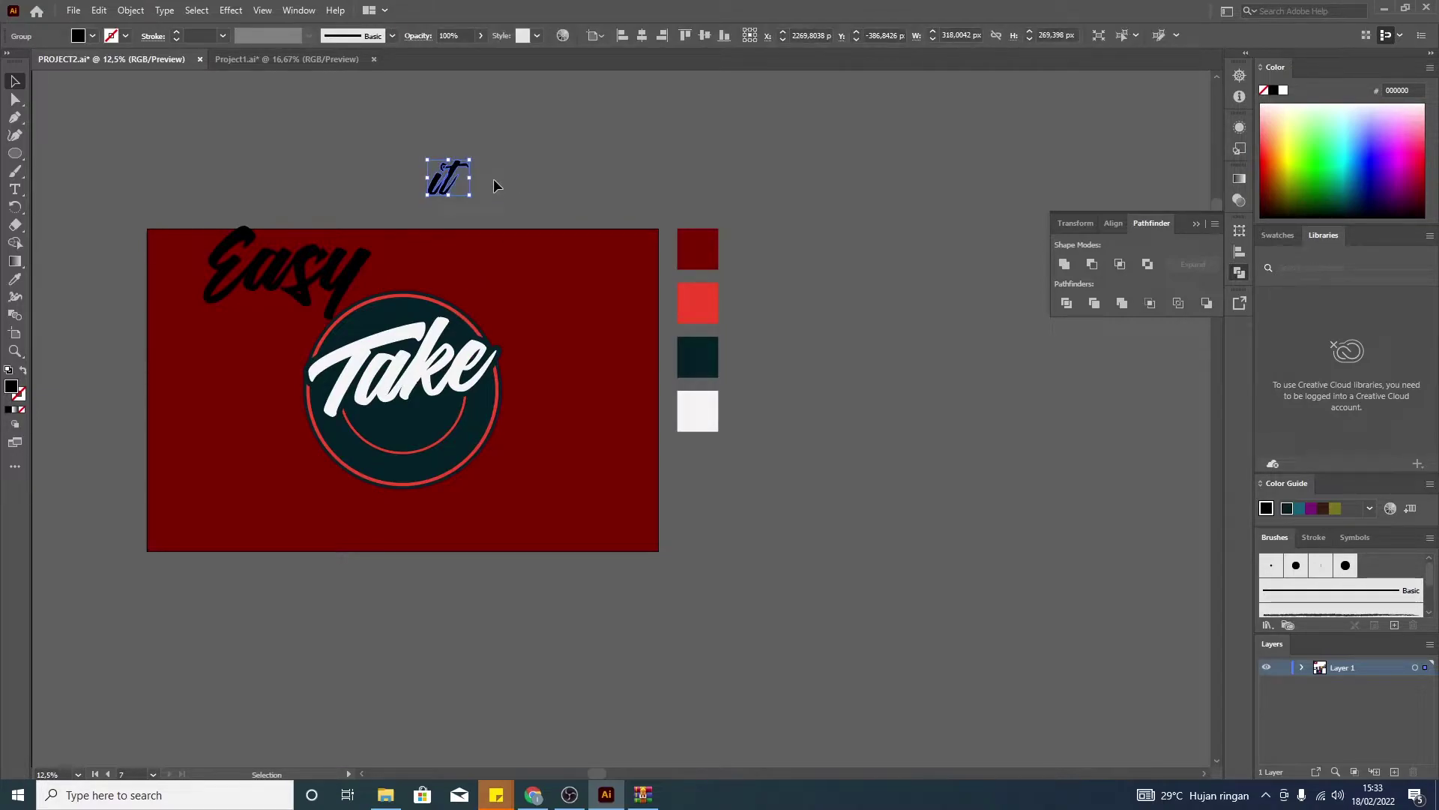
pyautogui.click(1072, 262)
# - Shear the 'it' shape and keep a copy to its right
pyautogui.rightClick(436, 185)
pyautogui.moveTo(483, 442)
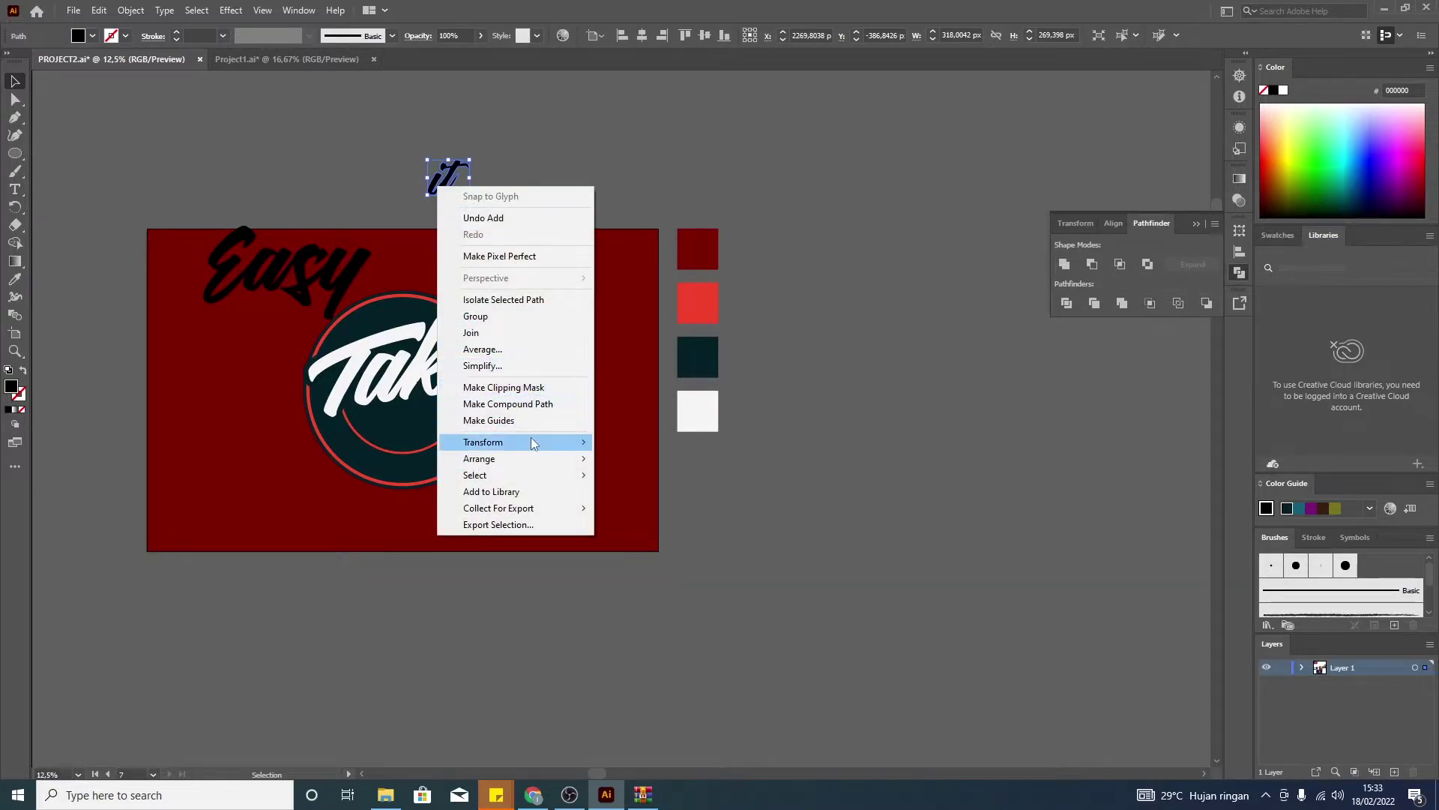
pyautogui.click(696, 530)
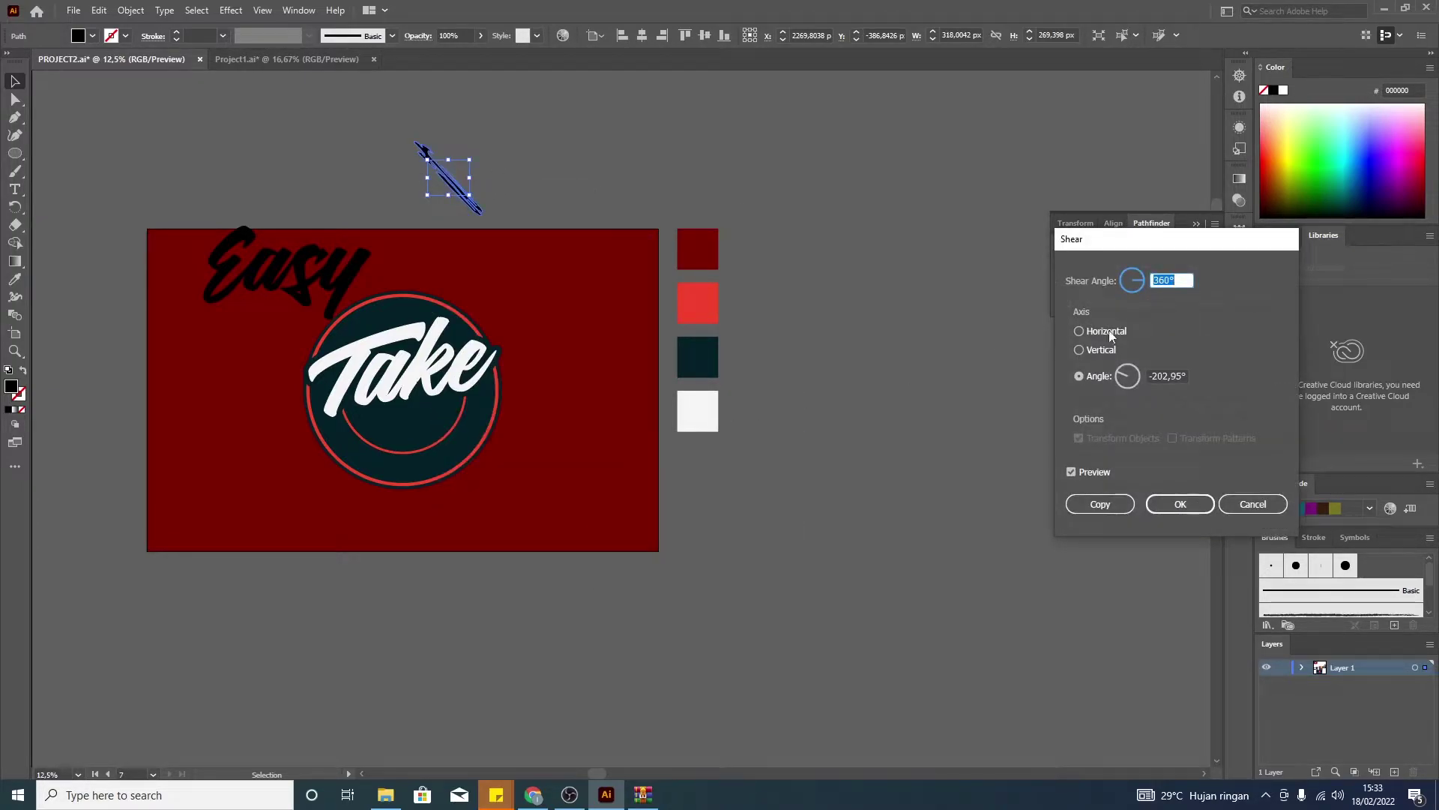
pyautogui.click(1101, 349)
pyautogui.click(1181, 283)
pyautogui.click(1180, 504)
pyautogui.click(862, 382)
pyautogui.moveTo(466, 187); pyautogui.dragTo(628, 178)
# - Offset the original 'it' outline into a thick backing shape
pyautogui.click(449, 178)
pyautogui.click(131, 10)
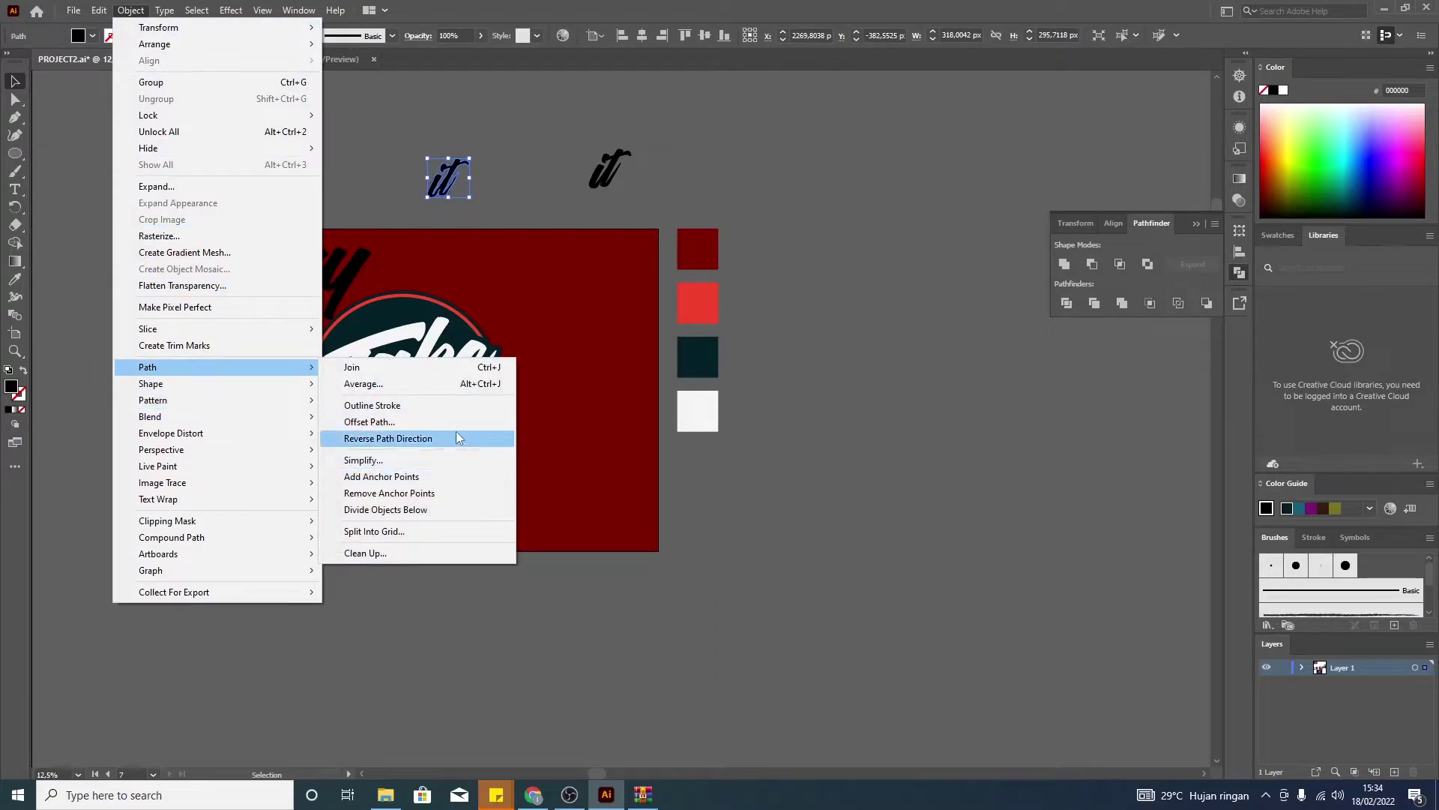
pyautogui.click(457, 422)
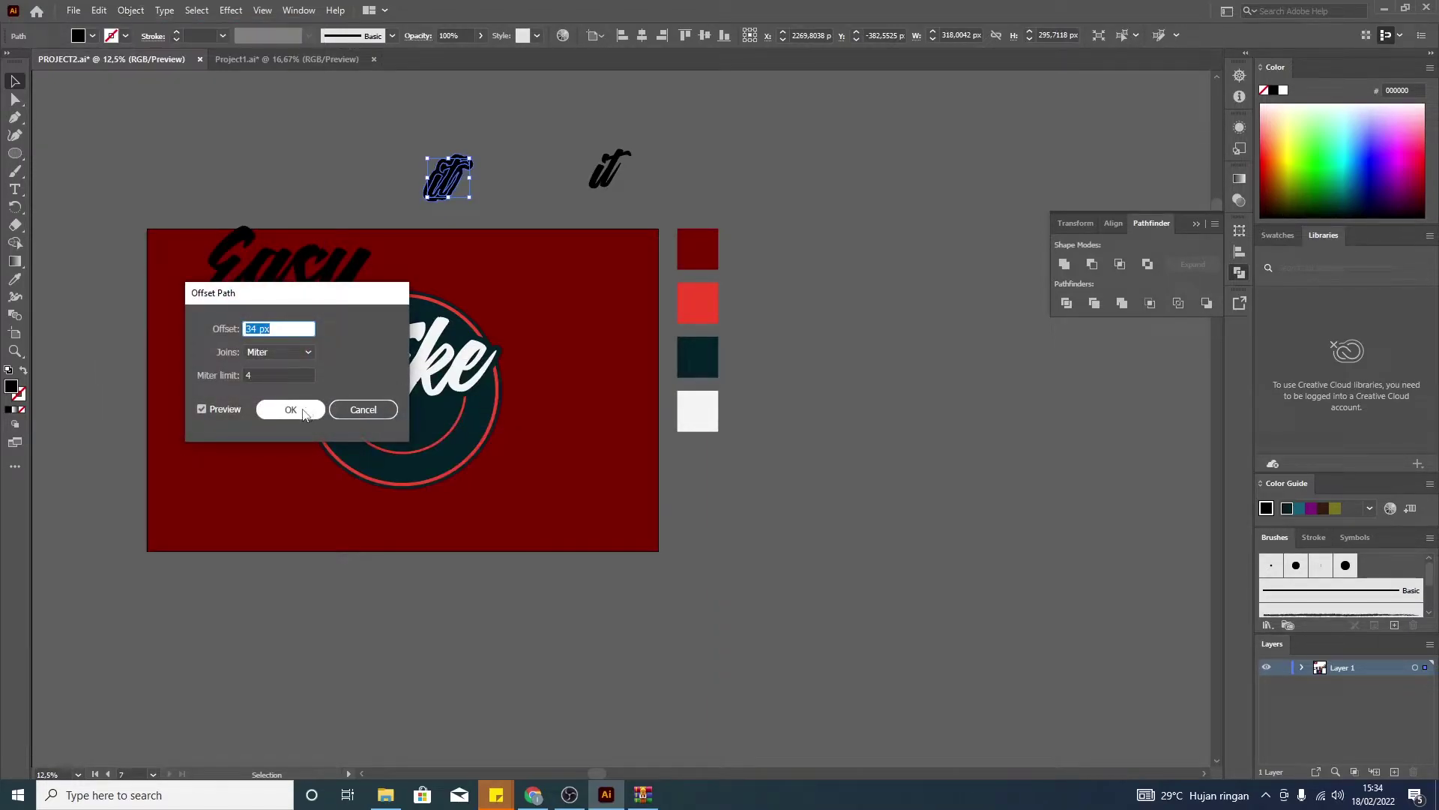
pyautogui.click(304, 412)
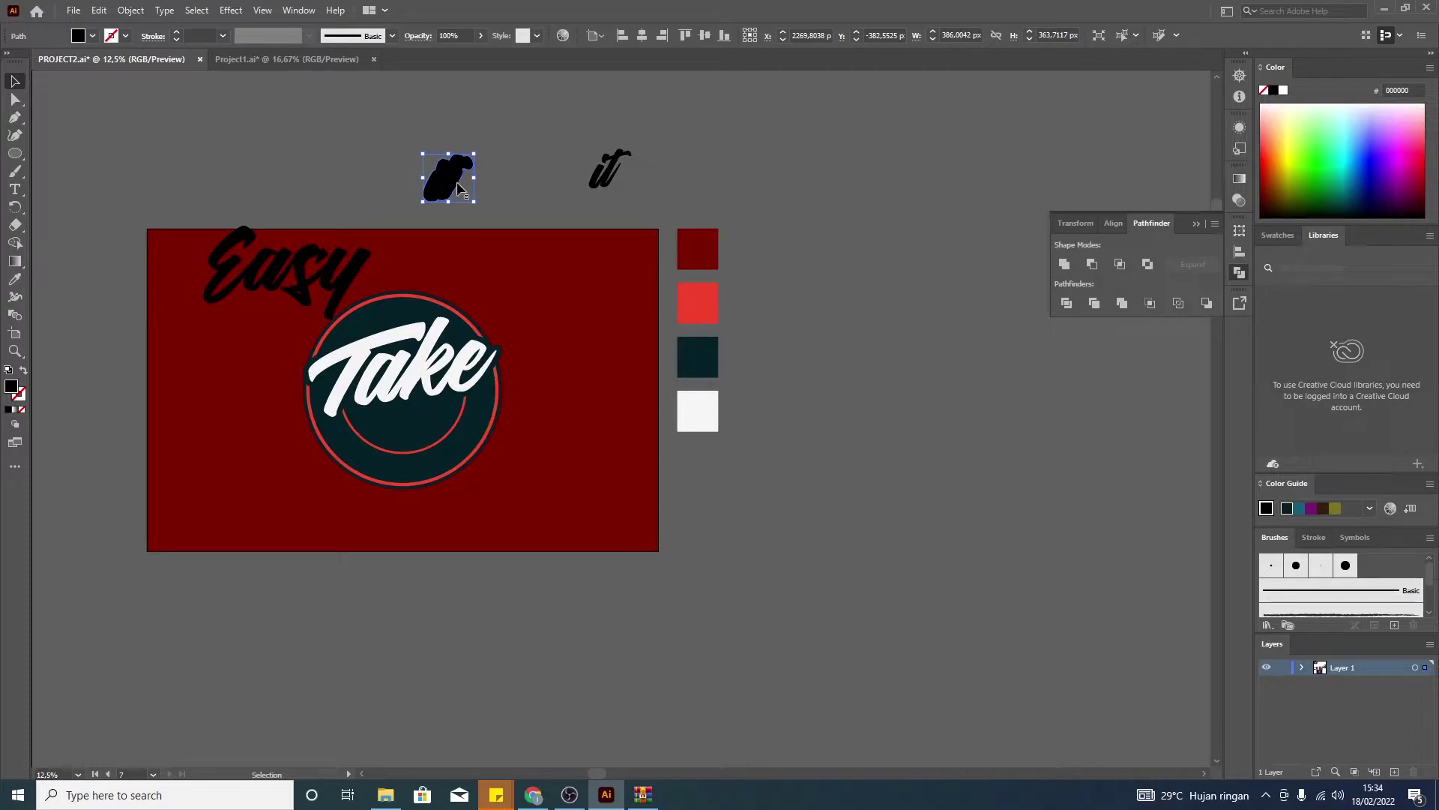
pyautogui.moveTo(491, 186); pyautogui.dragTo(403, 144)
# - Unite the 'it' pieces and place a dark teal backing blob on the badge below Take
pyautogui.click(1064, 264)
pyautogui.click(749, 247)
pyautogui.click(433, 192)
pyautogui.press('i')
pyautogui.click(410, 416)
pyautogui.press('v')
pyautogui.moveTo(444, 187); pyautogui.dragTo(342, 436)
pyautogui.moveTo(345, 434); pyautogui.dragTo(342, 432)
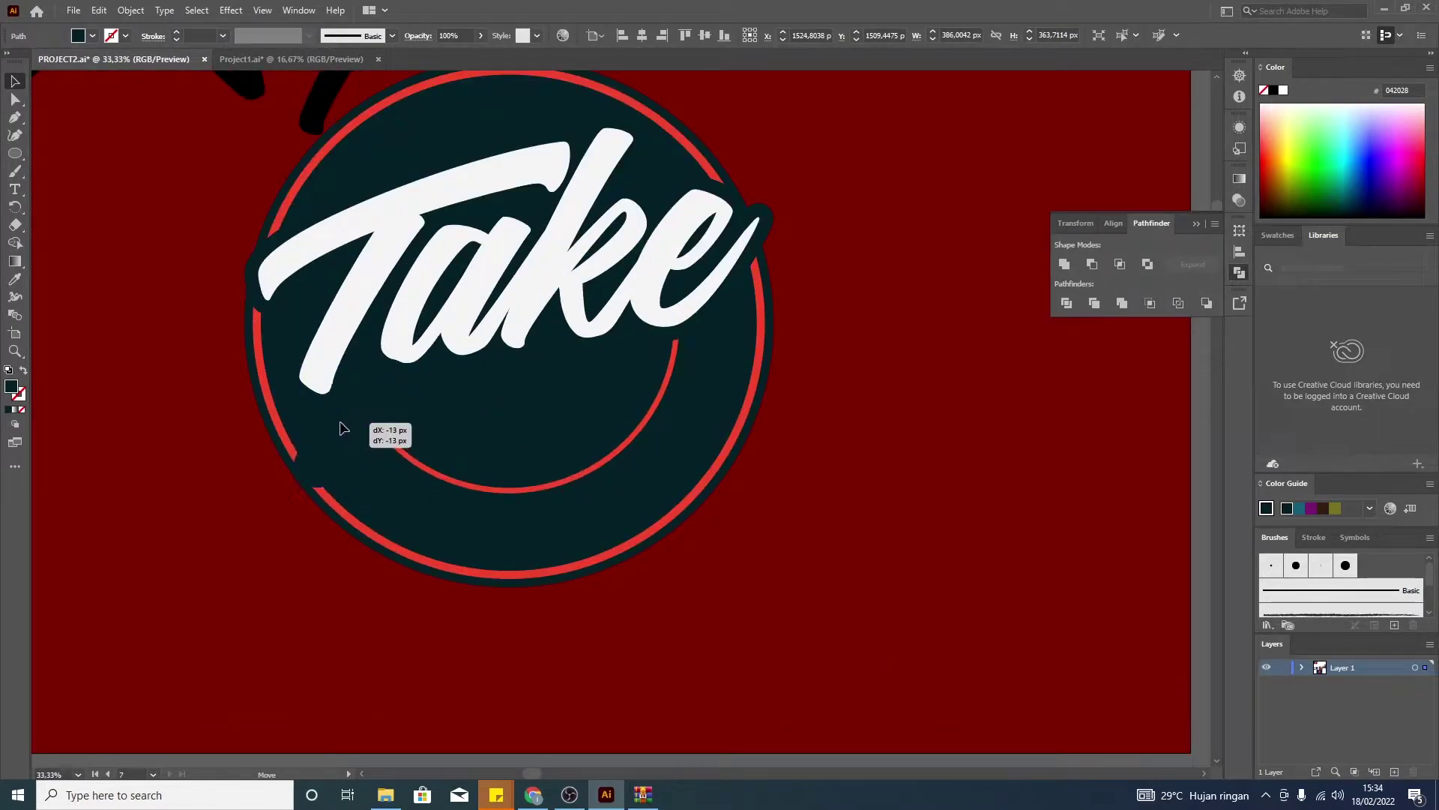
# - Bring the Take group in front of the teal backing blob
pyautogui.click(436, 321)
pyautogui.rightClick(436, 321)
pyautogui.moveTo(479, 528)
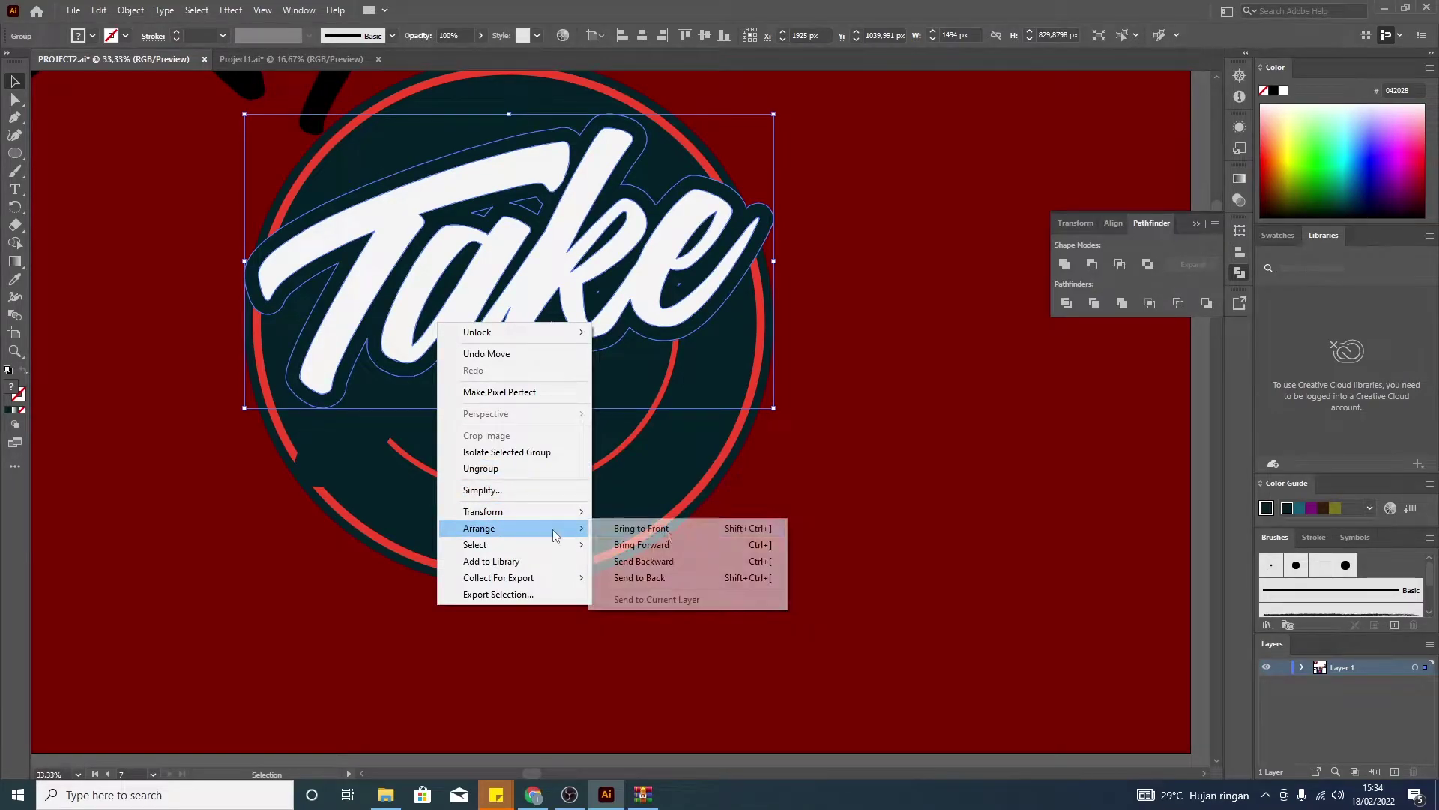
pyautogui.click(645, 528)
pyautogui.click(443, 469)
pyautogui.scroll(-2, 379, 446)
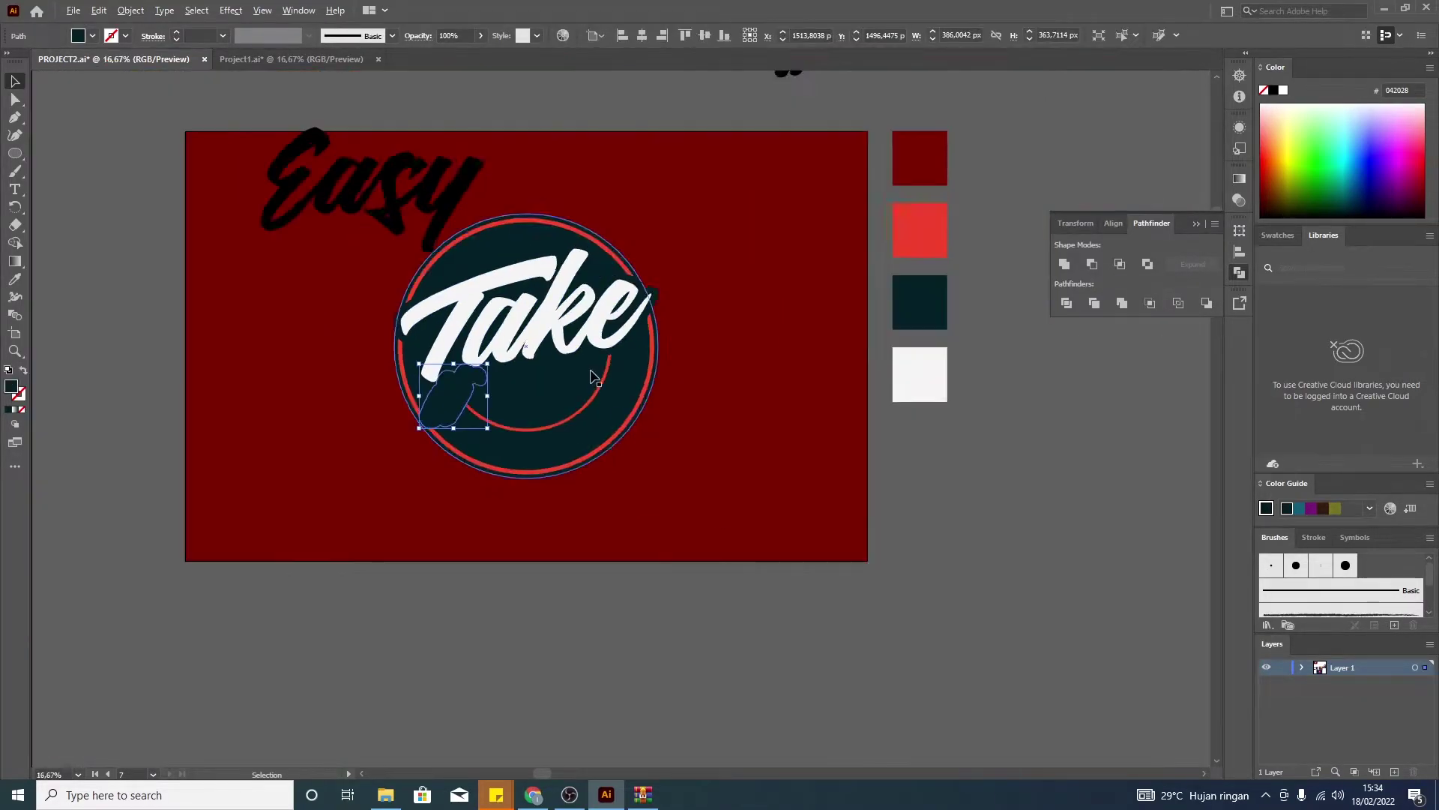
pyautogui.scroll(-1, 378, 446)
# - Colour the 'it' lettering white like Take and move it onto the teal backing
pyautogui.click(608, 134)
pyautogui.press('i')
pyautogui.click(427, 333)
pyautogui.press('v')
pyautogui.moveTo(611, 133); pyautogui.dragTo(342, 401)
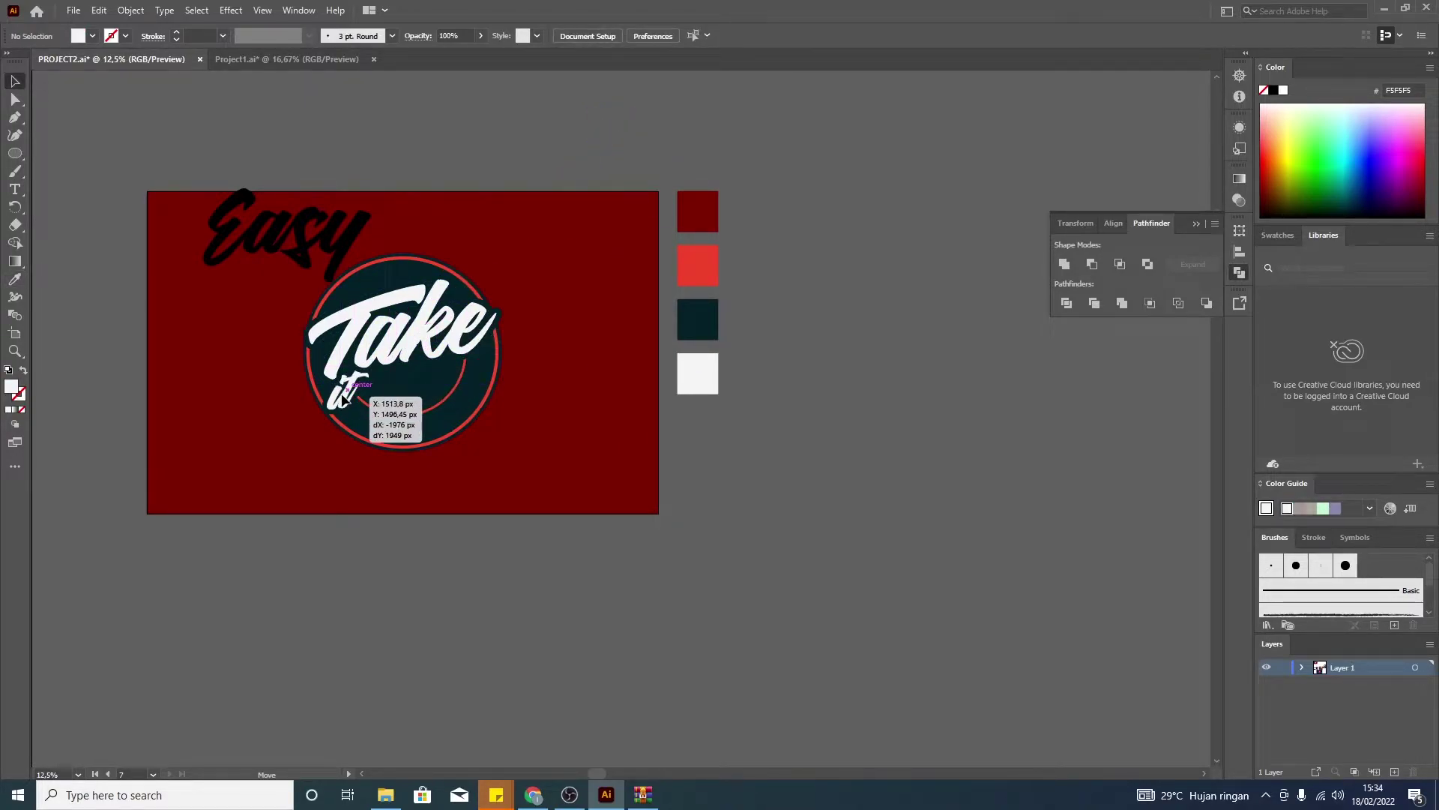
pyautogui.scroll(4, 345, 401)
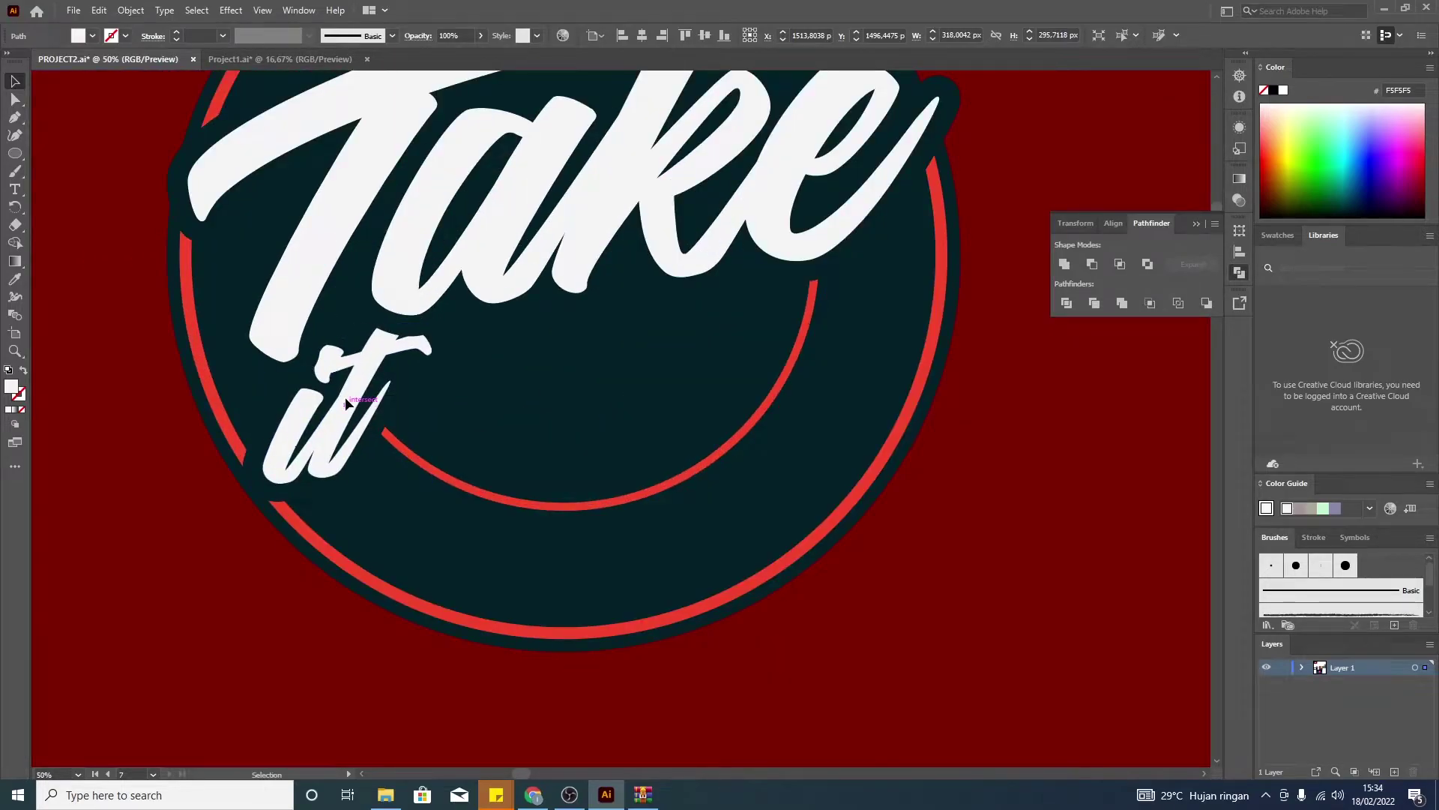
# - Rearrange the 'it' lettering so it sits over its teal backing
pyautogui.rightClick(345, 402)
pyautogui.click(562, 702)
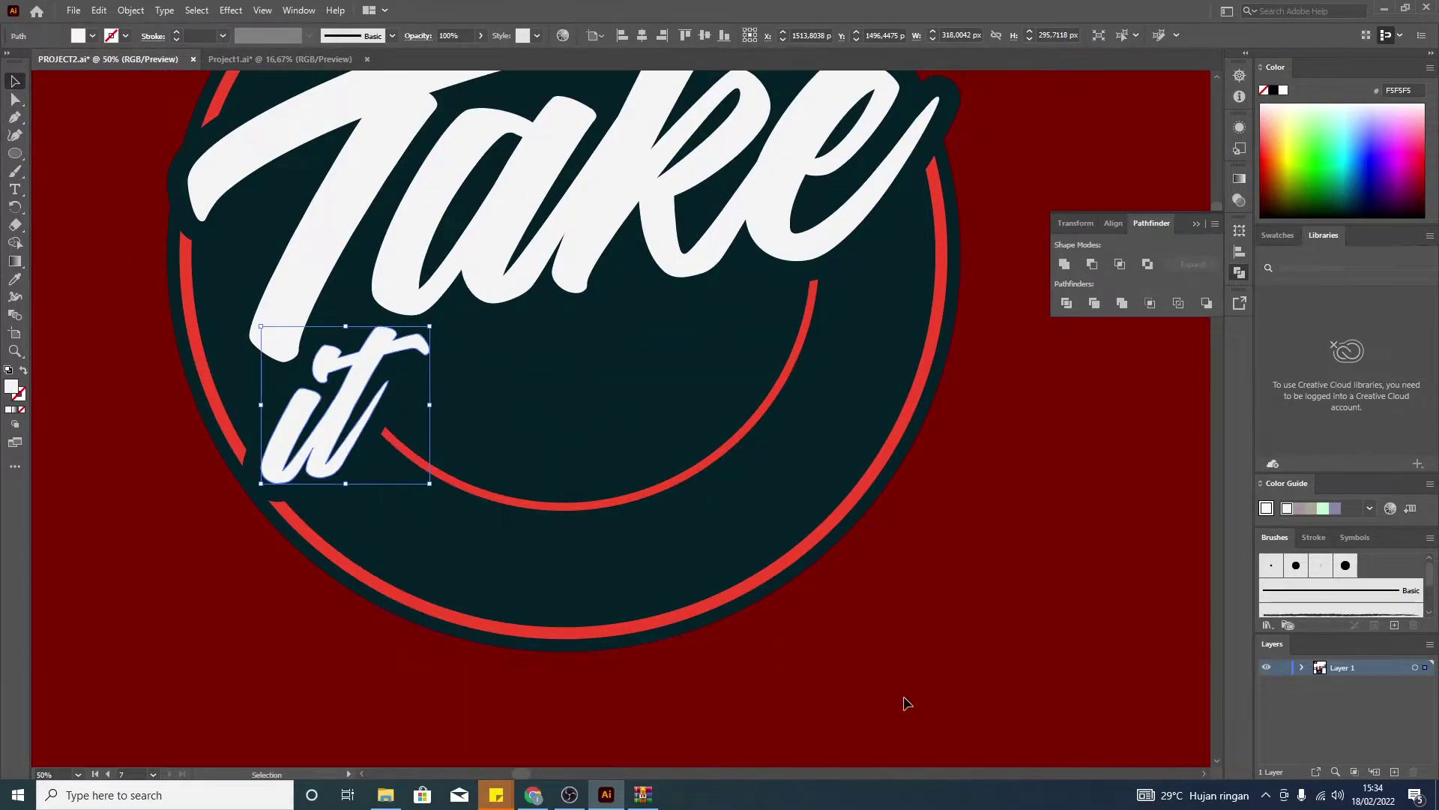
pyautogui.click(907, 702)
pyautogui.scroll(-2, 907, 682)
pyautogui.scroll(-1, 942, 623)
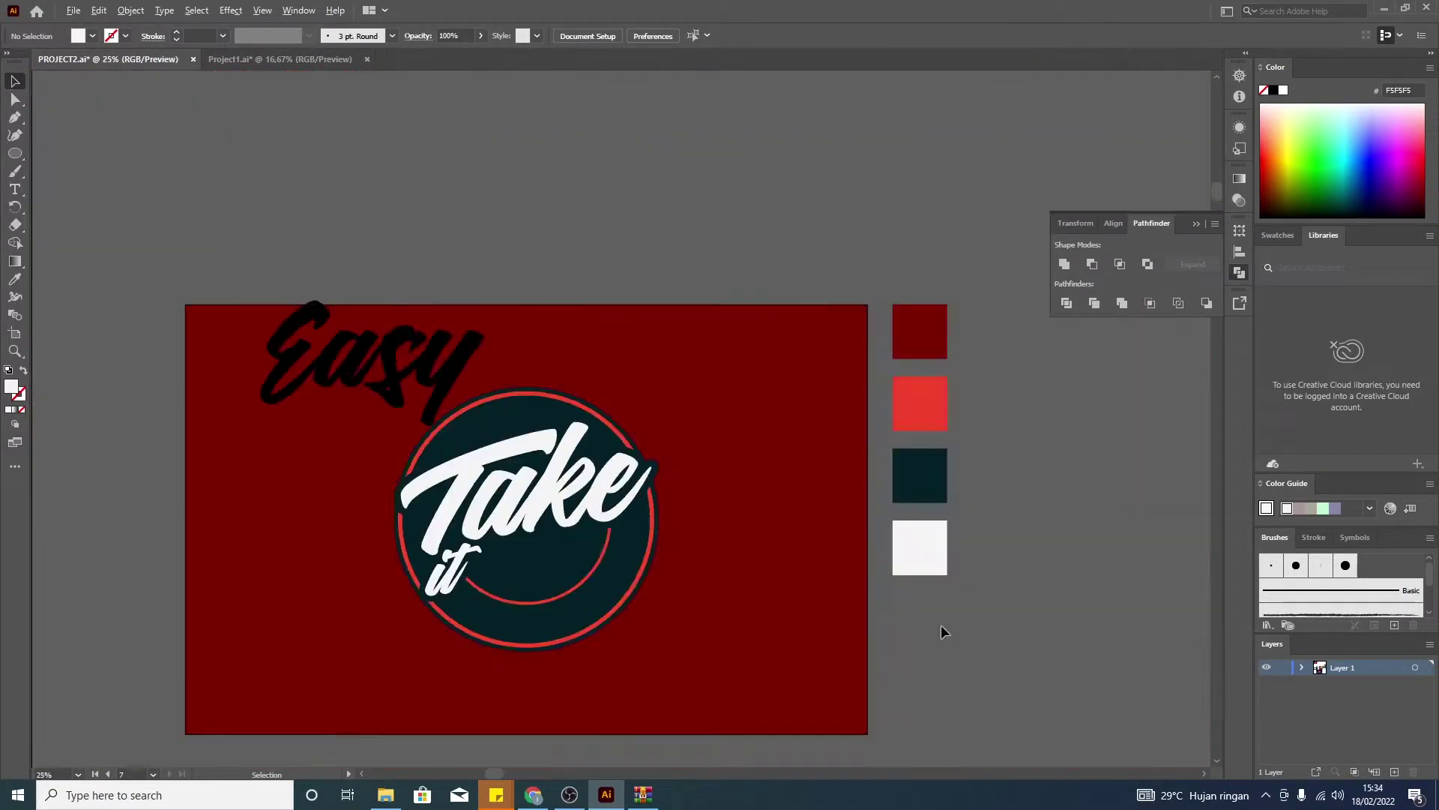
# - Move the Easy text above the artboard, outline it and unite its letters into one shape
pyautogui.click(432, 385)
pyautogui.press('t')
pyautogui.click(14, 76)
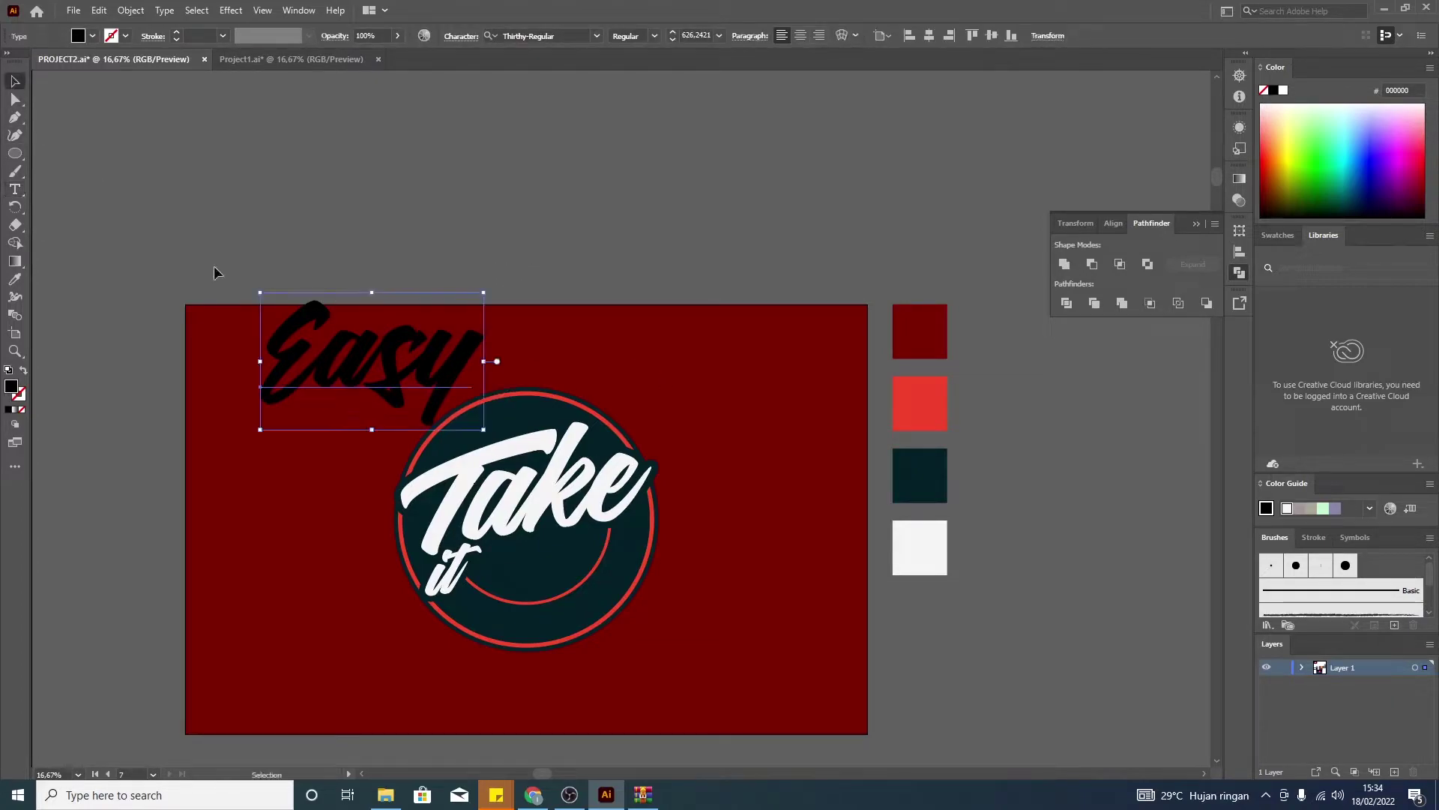
pyautogui.moveTo(333, 353); pyautogui.dragTo(413, 213)
pyautogui.rightClick(413, 213)
pyautogui.click(742, 133)
pyautogui.click(508, 228)
pyautogui.rightClick(509, 230)
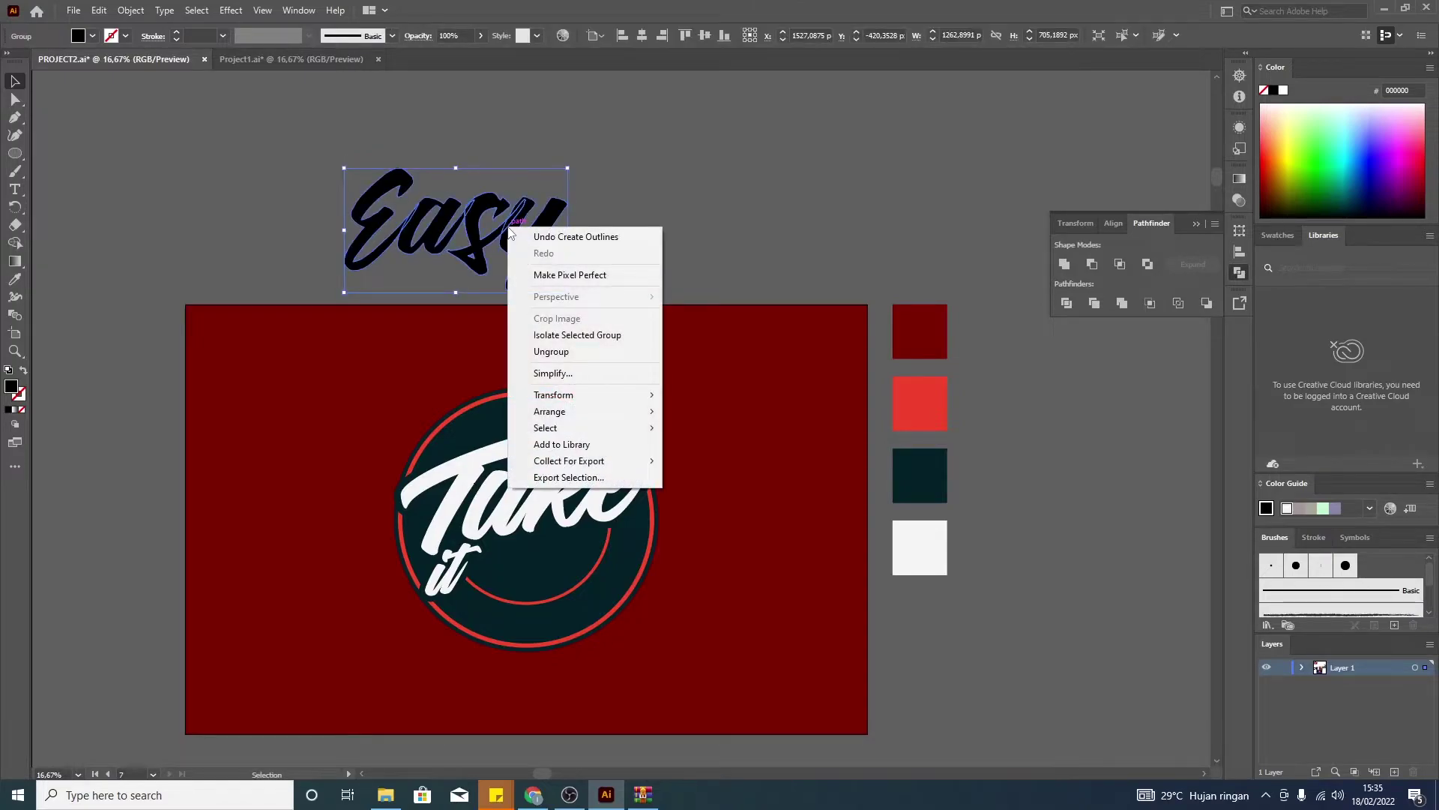
pyautogui.click(1070, 267)
# - Shear Easy -15° on the vertical axis and drag a duplicate off to the right
pyautogui.rightClick(495, 237)
pyautogui.moveTo(542, 381)
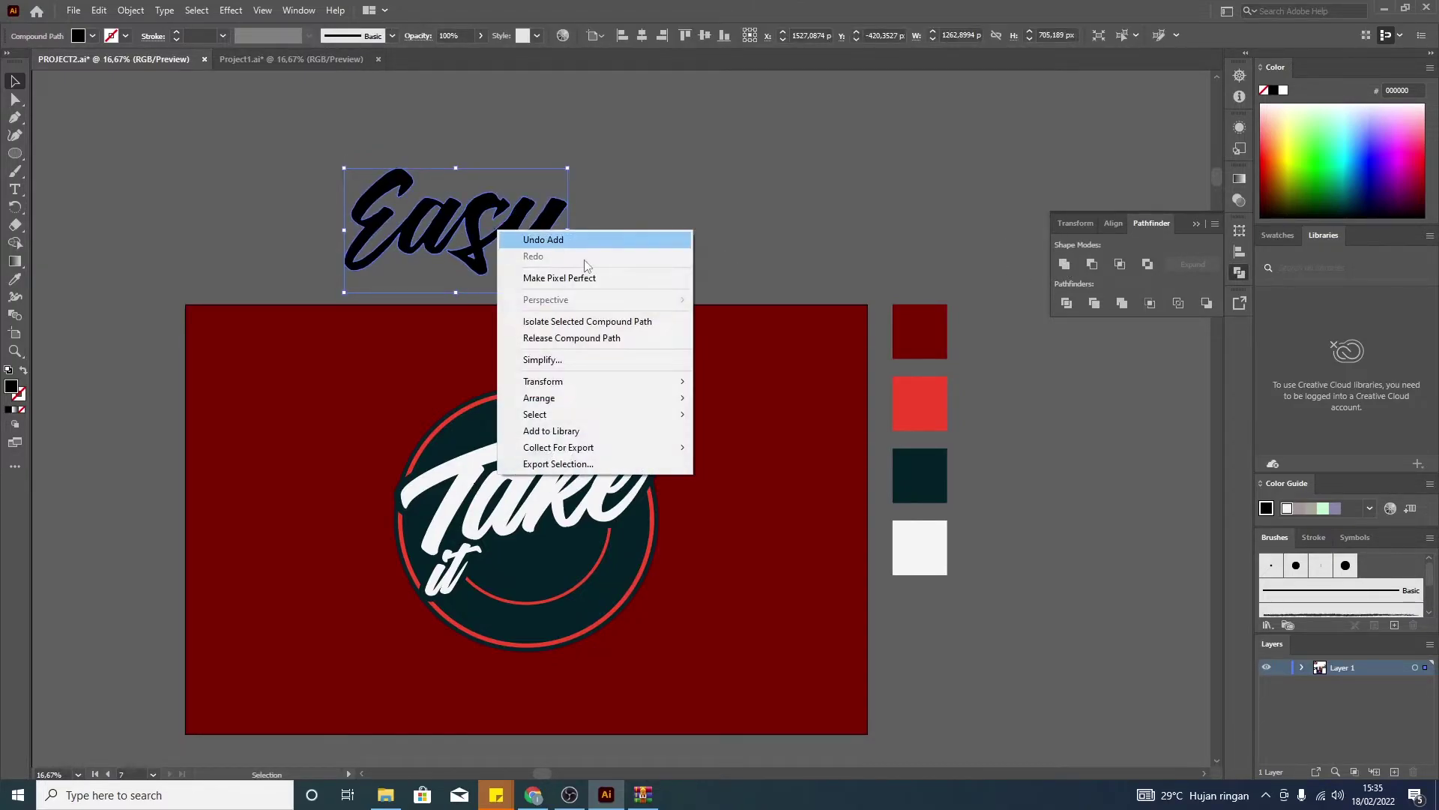
pyautogui.click(795, 468)
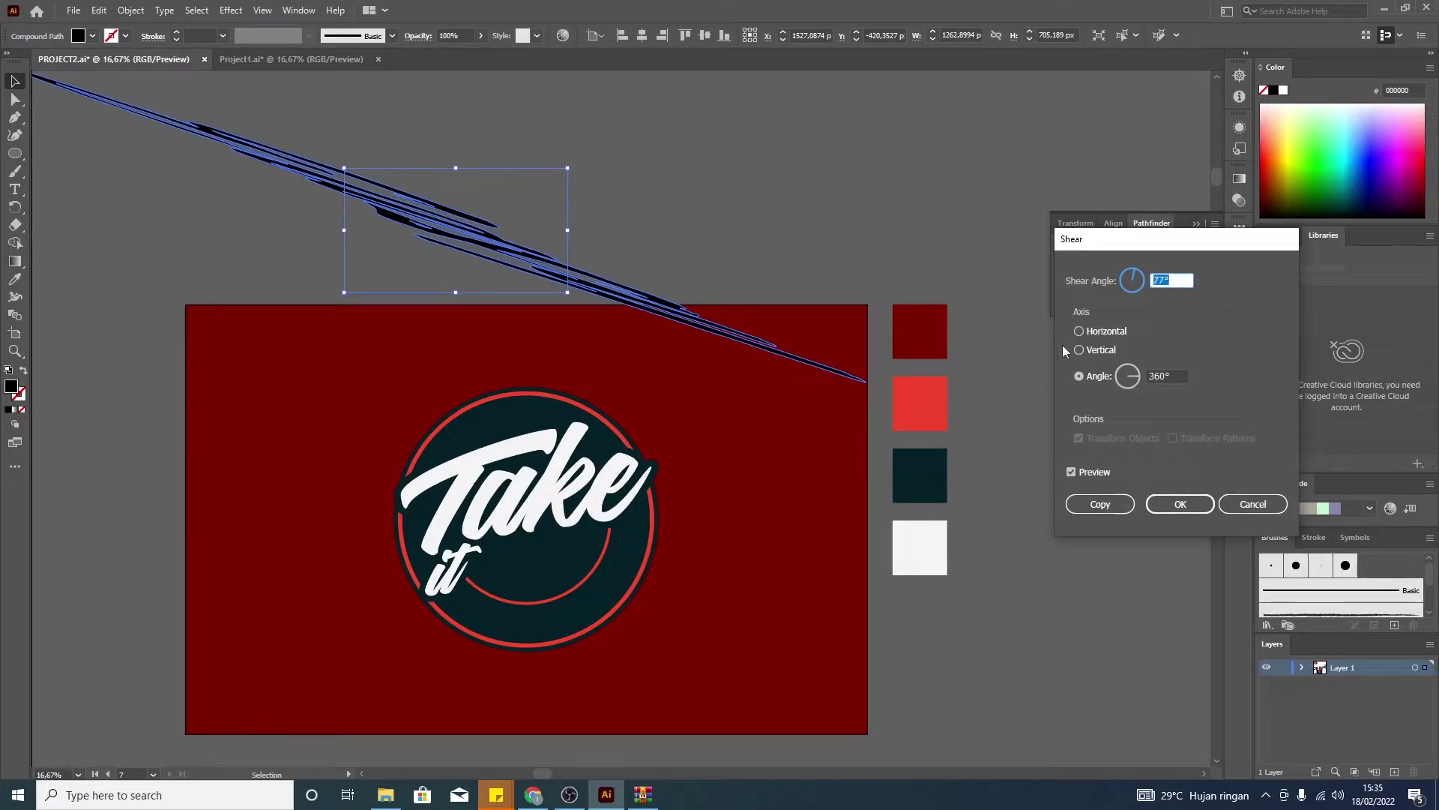
pyautogui.click(1088, 353)
pyautogui.doubleClick(1169, 279)
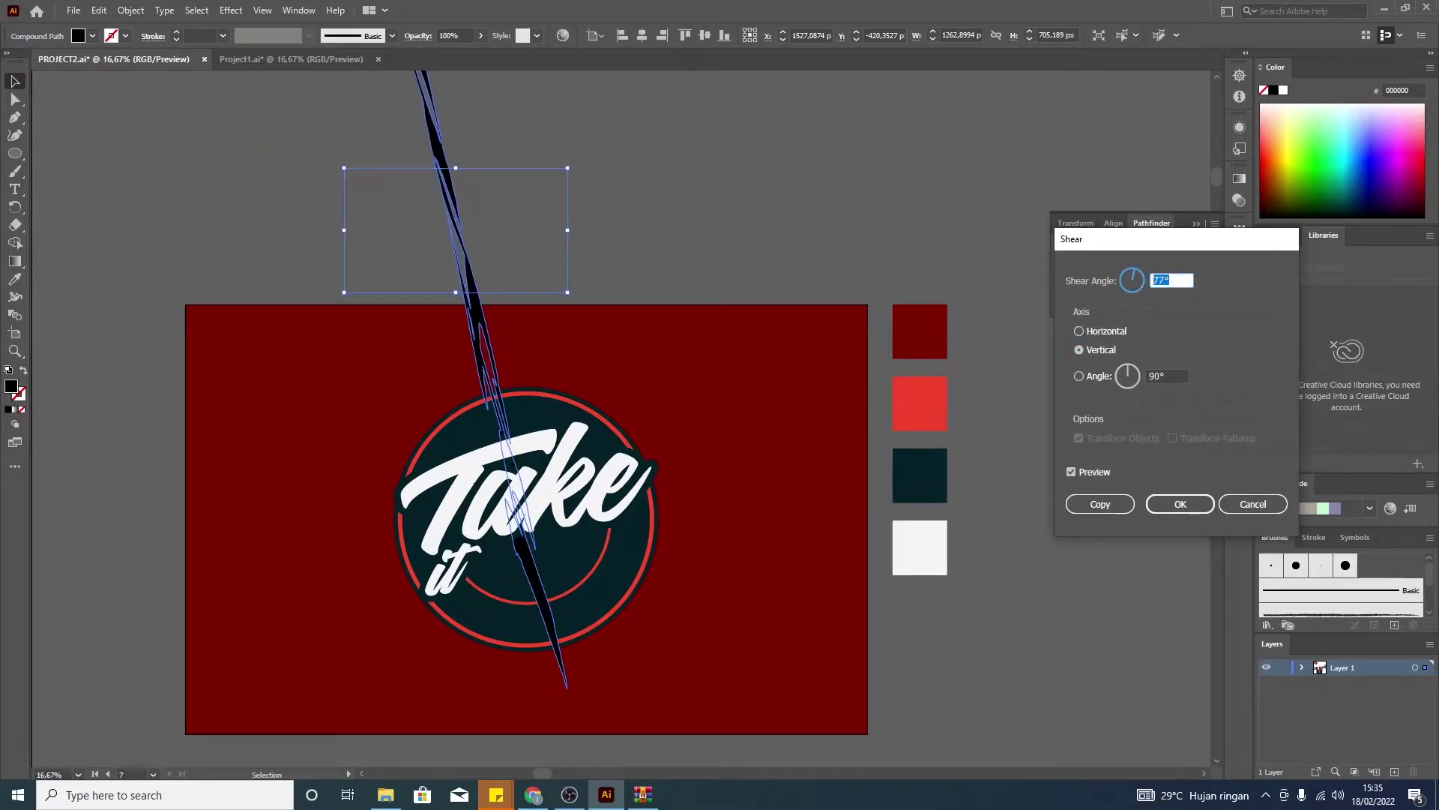
pyautogui.write('-3')
pyautogui.click(1173, 375)
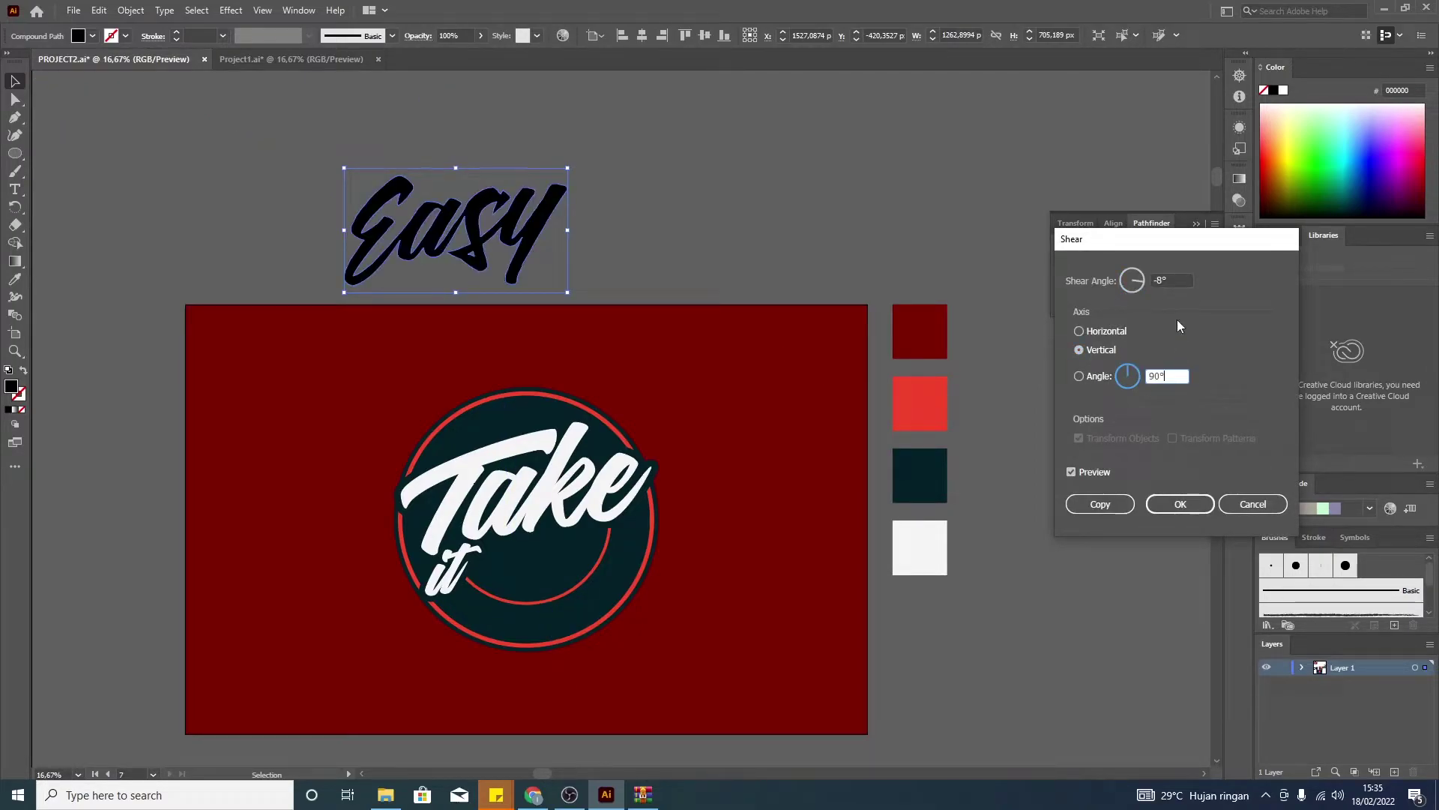
pyautogui.doubleClick(1161, 279)
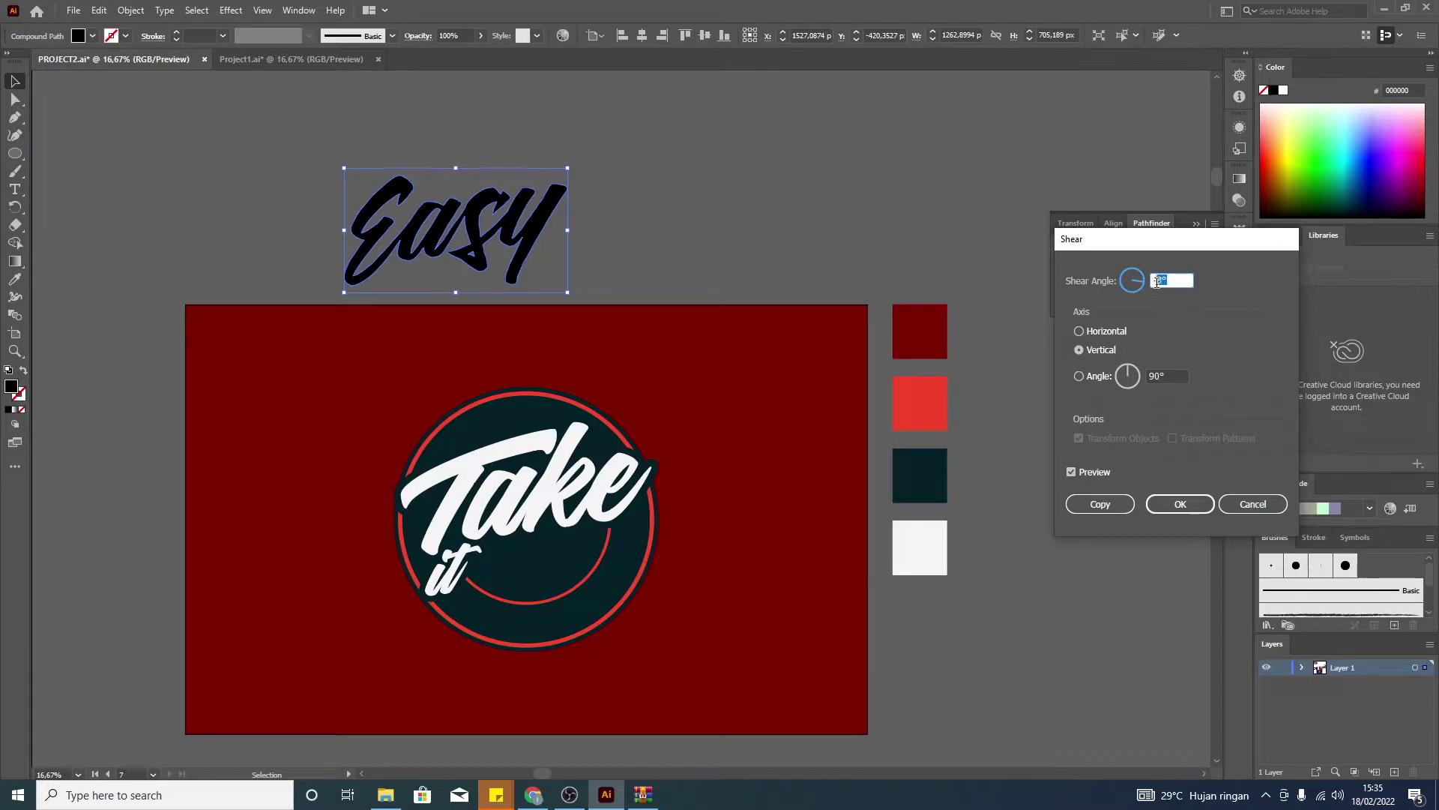
pyautogui.write('-11')
pyautogui.click(1166, 377)
pyautogui.moveTo(1171, 277); pyautogui.dragTo(1163, 282)
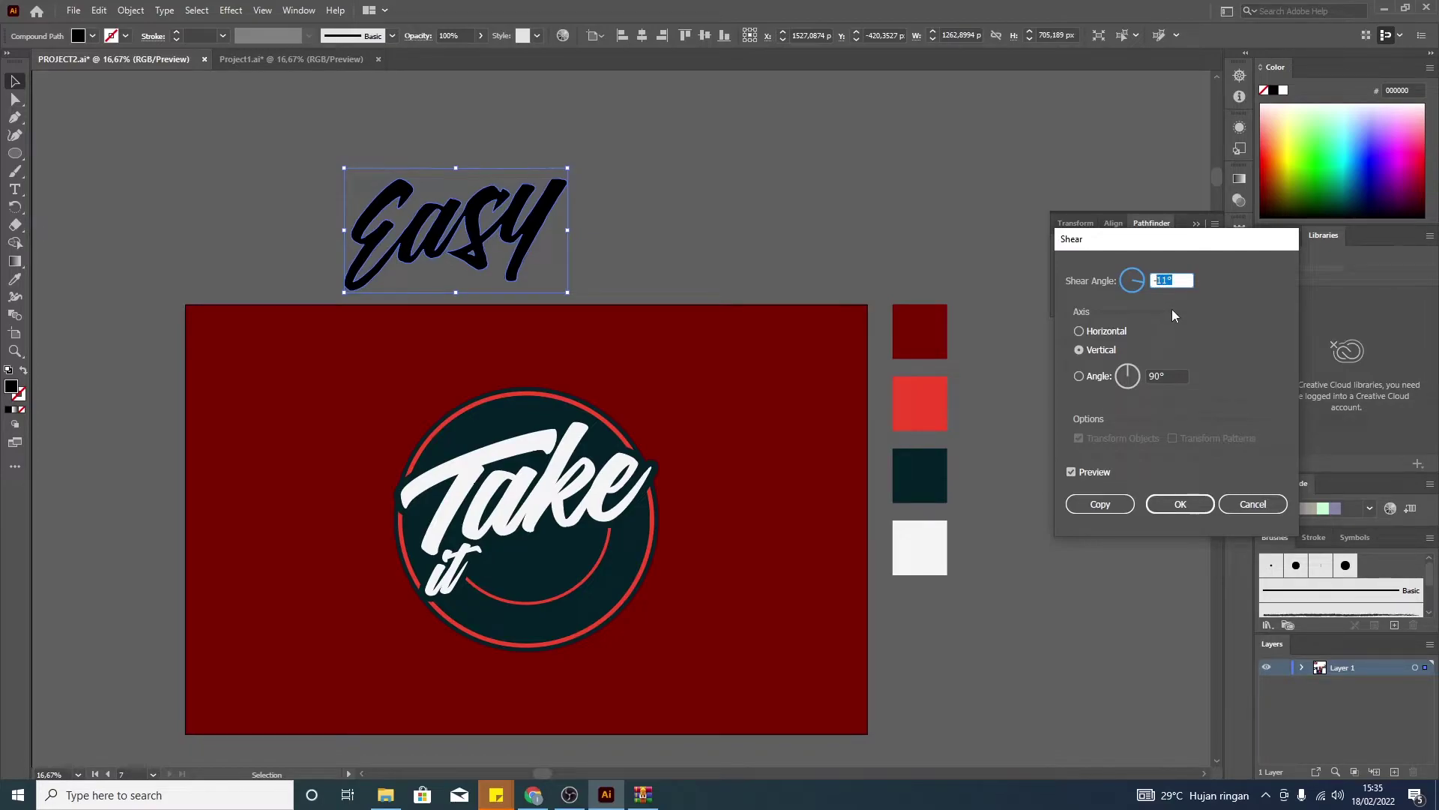
pyautogui.write('-15')
pyautogui.click(1164, 377)
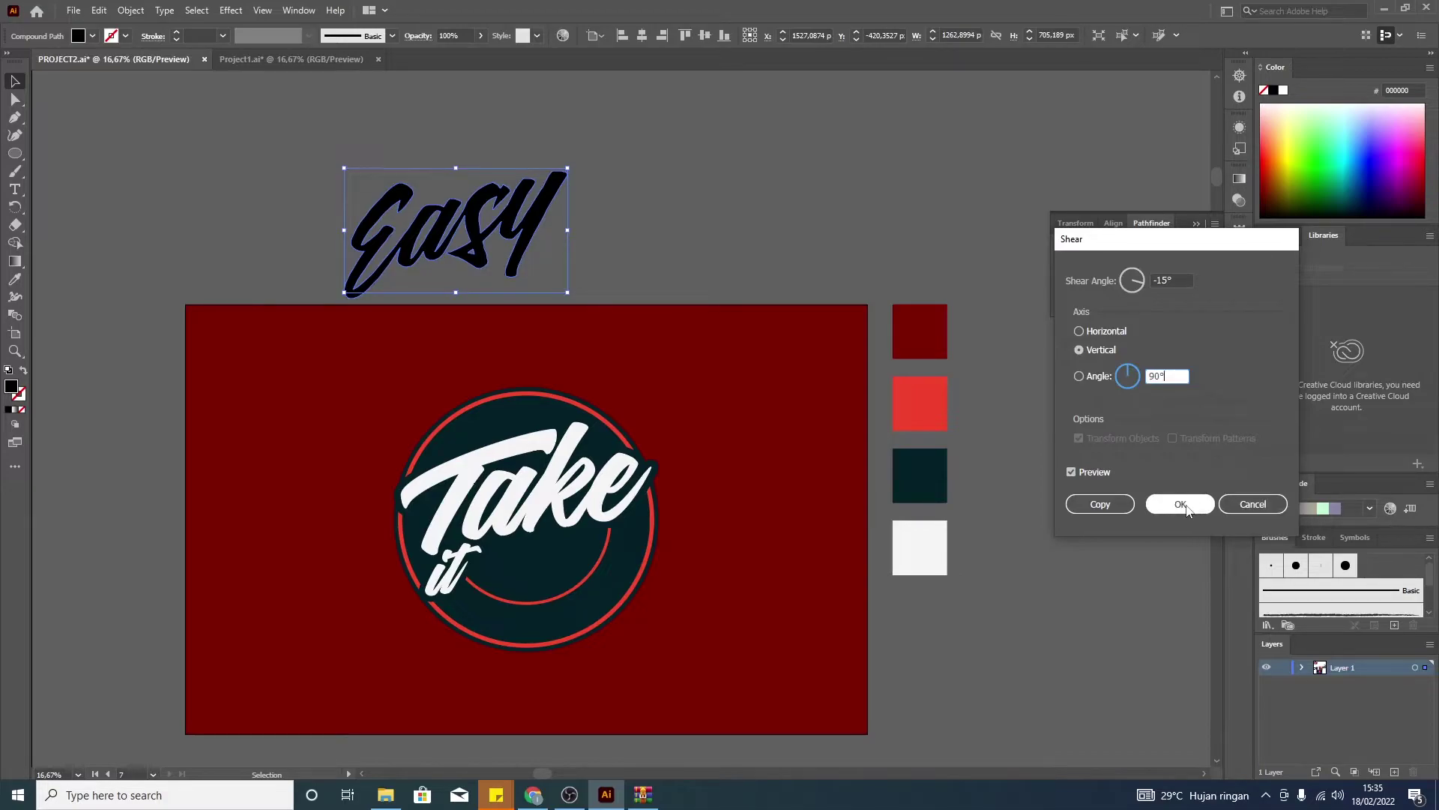
pyautogui.click(1181, 503)
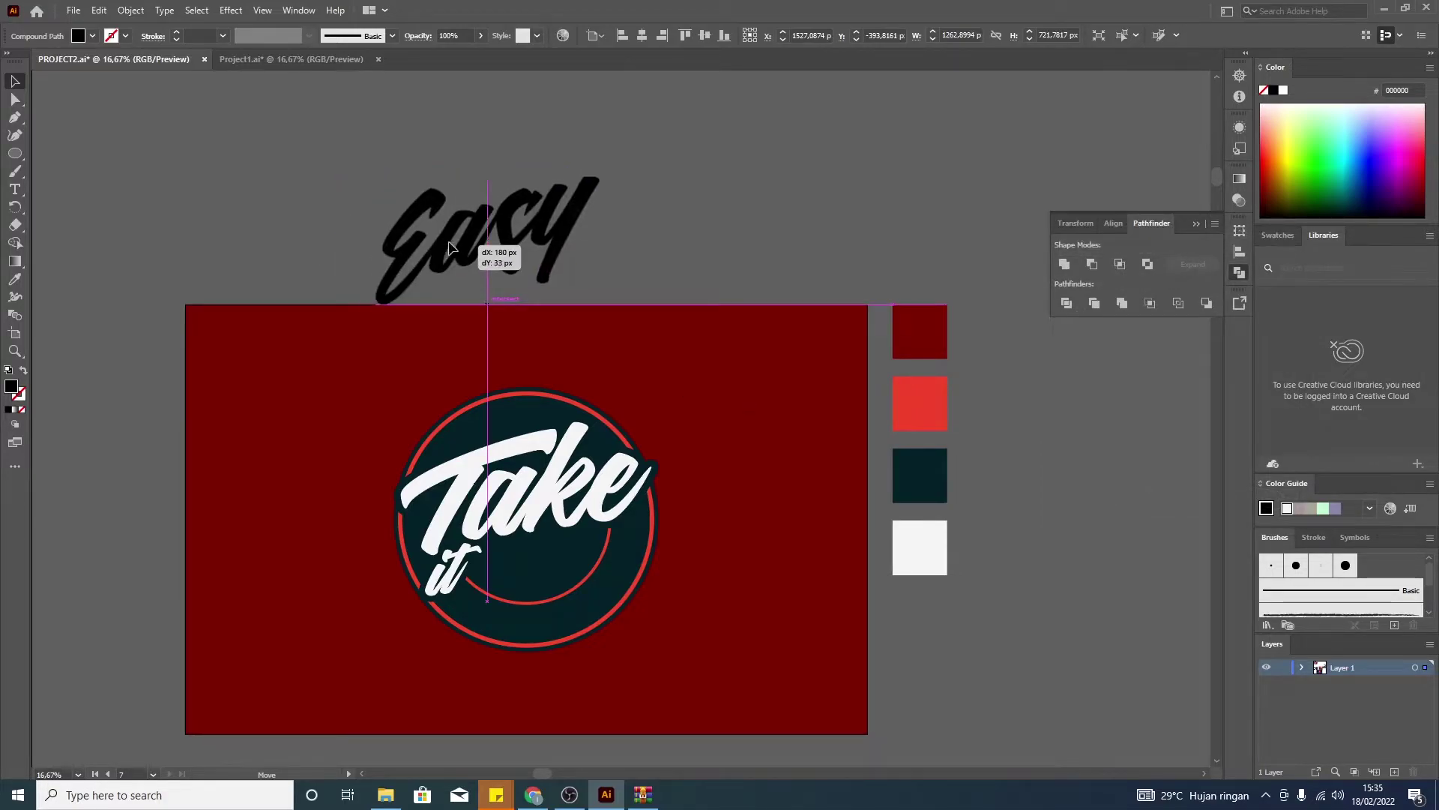
pyautogui.moveTo(431, 248); pyautogui.dragTo(717, 197)
pyautogui.click(514, 251)
# - Create a 37 px offset path around Easy and fill it with the badge's dark teal
pyautogui.click(101, 8)
pyautogui.moveTo(130, 10)
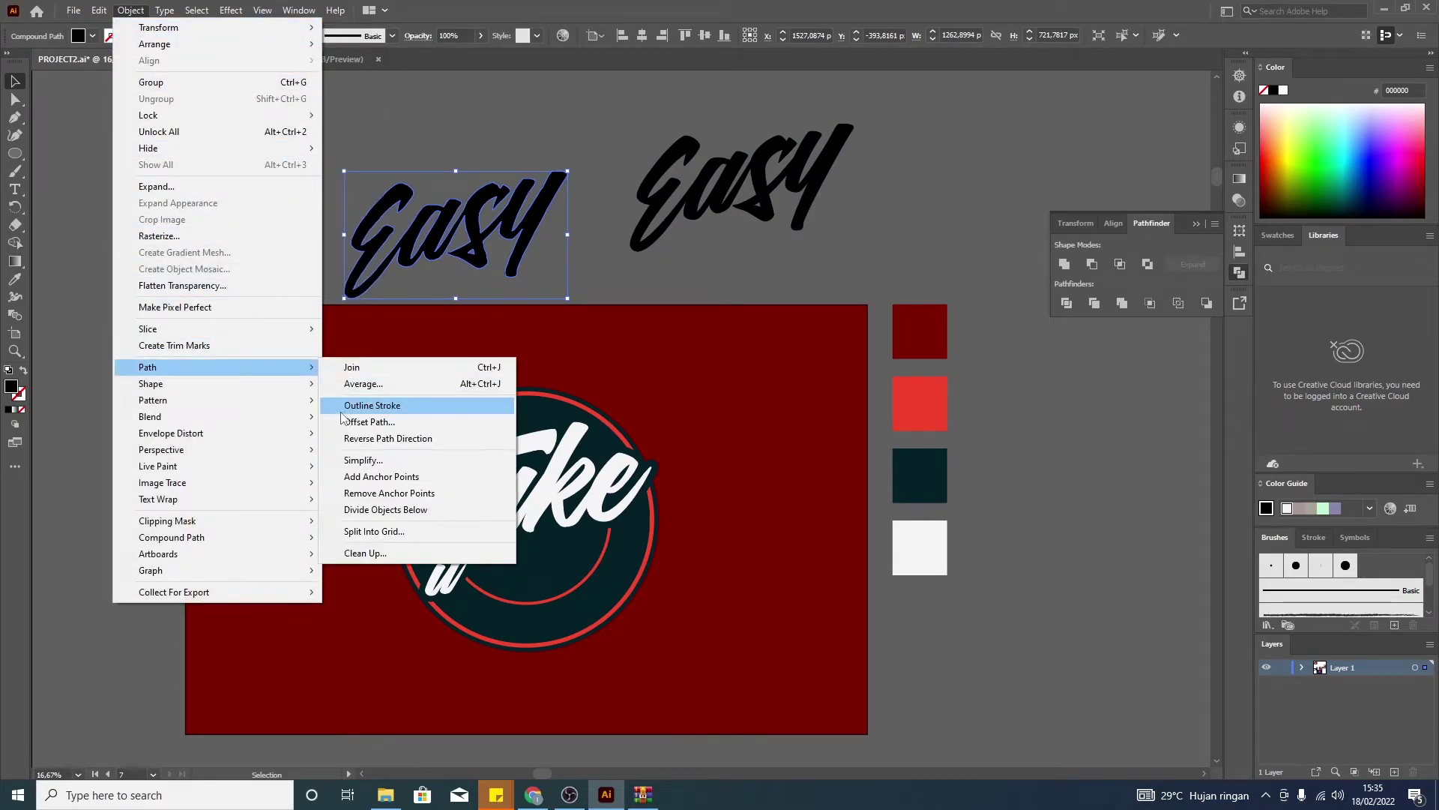
pyautogui.moveTo(147, 367)
pyautogui.click(360, 416)
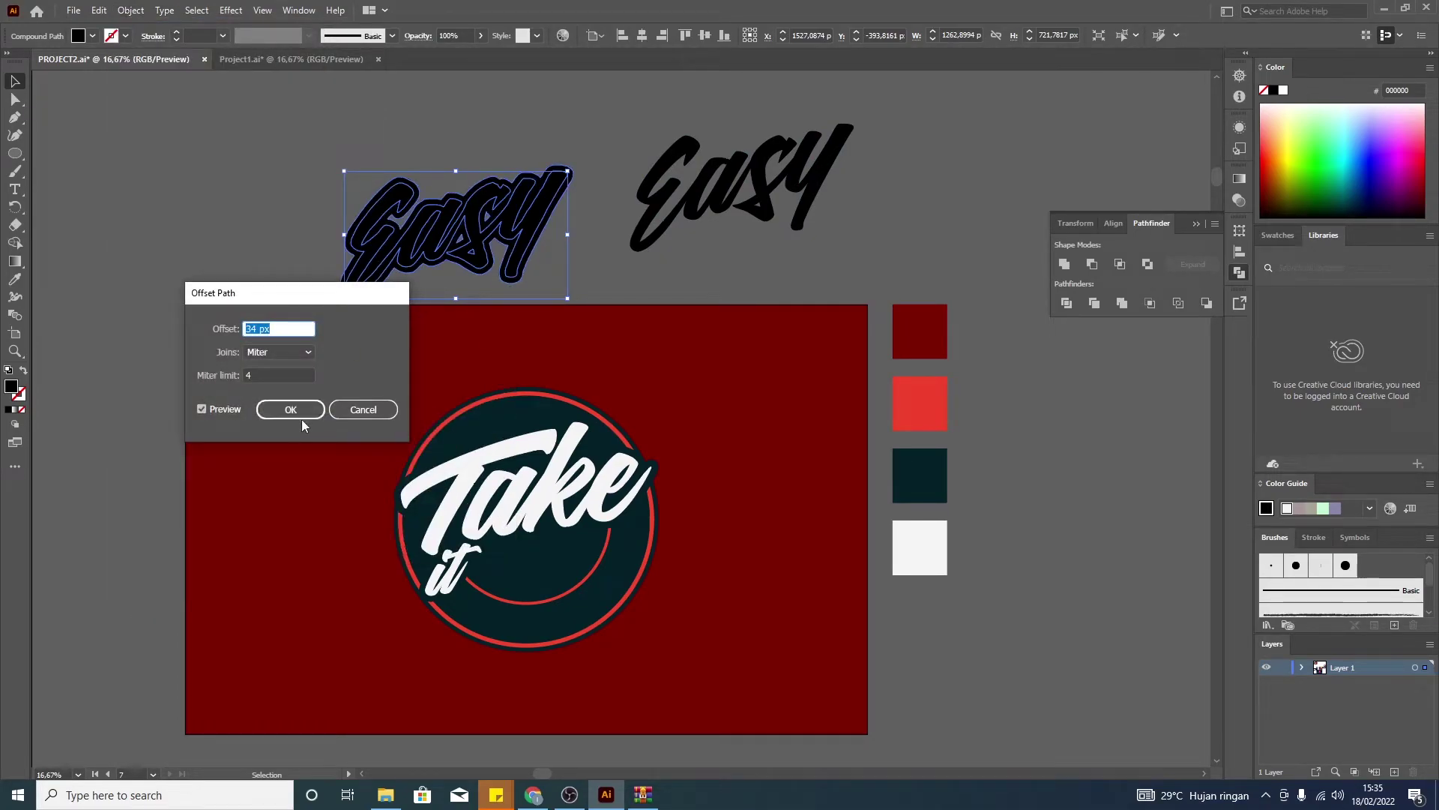
pyautogui.press('Up')
pyautogui.press('Up')
pyautogui.press('Up')
pyautogui.click(290, 409)
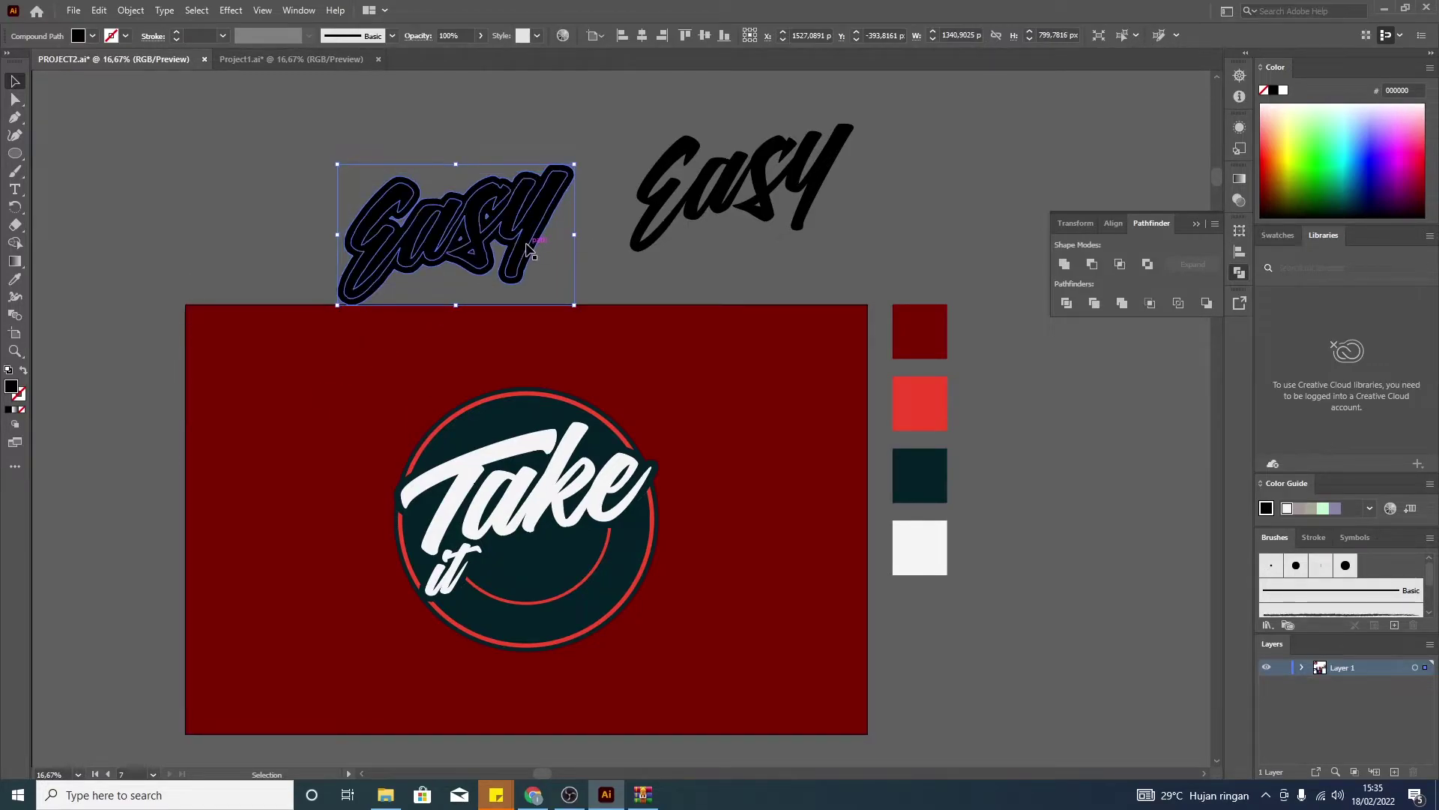
pyautogui.click(551, 251)
pyautogui.click(468, 242)
pyautogui.press('i')
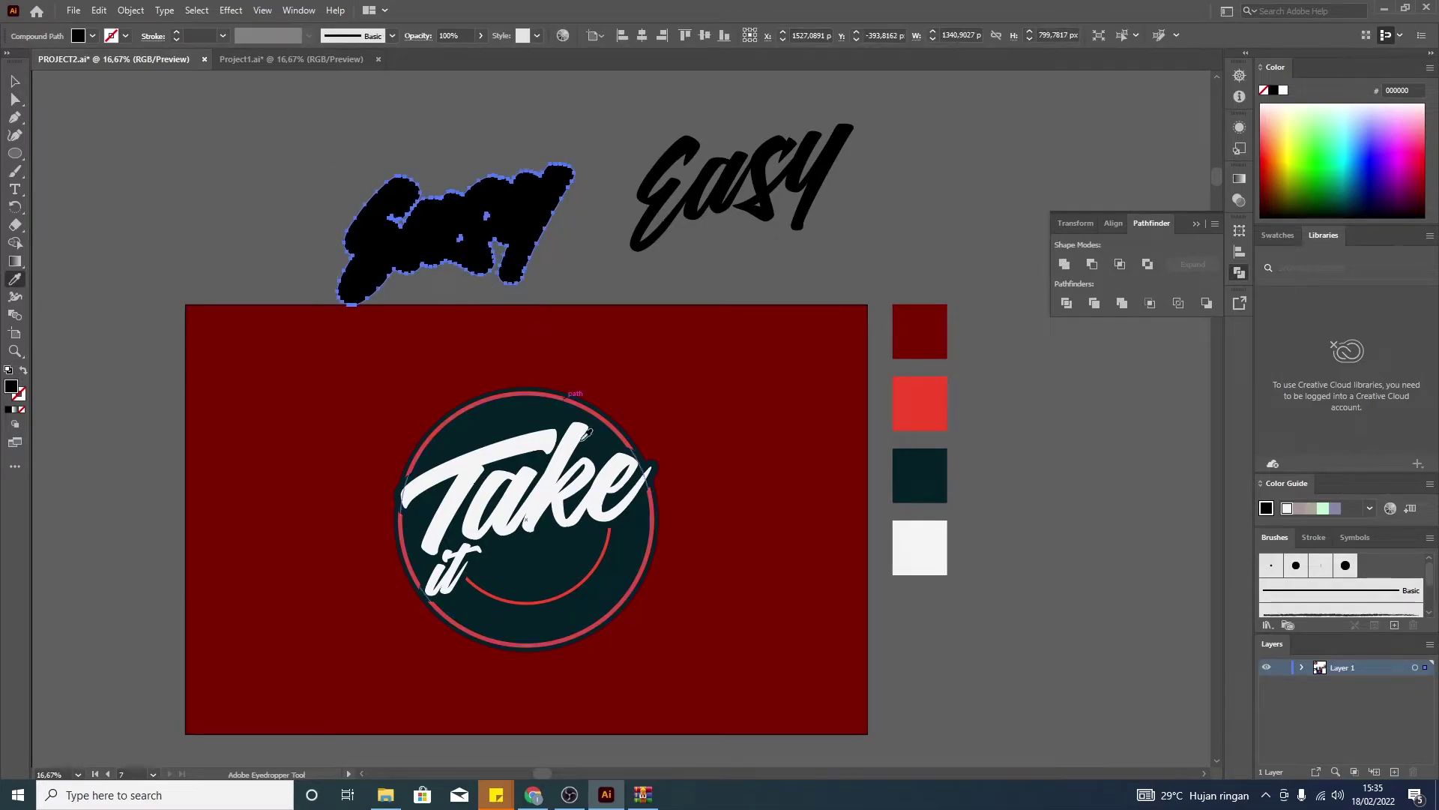
pyautogui.click(614, 572)
pyautogui.press('v')
# - Move the teal silhouette onto the badge below 'Take it' and scale it down beside 'it'
pyautogui.moveTo(477, 254); pyautogui.dragTo(567, 592)
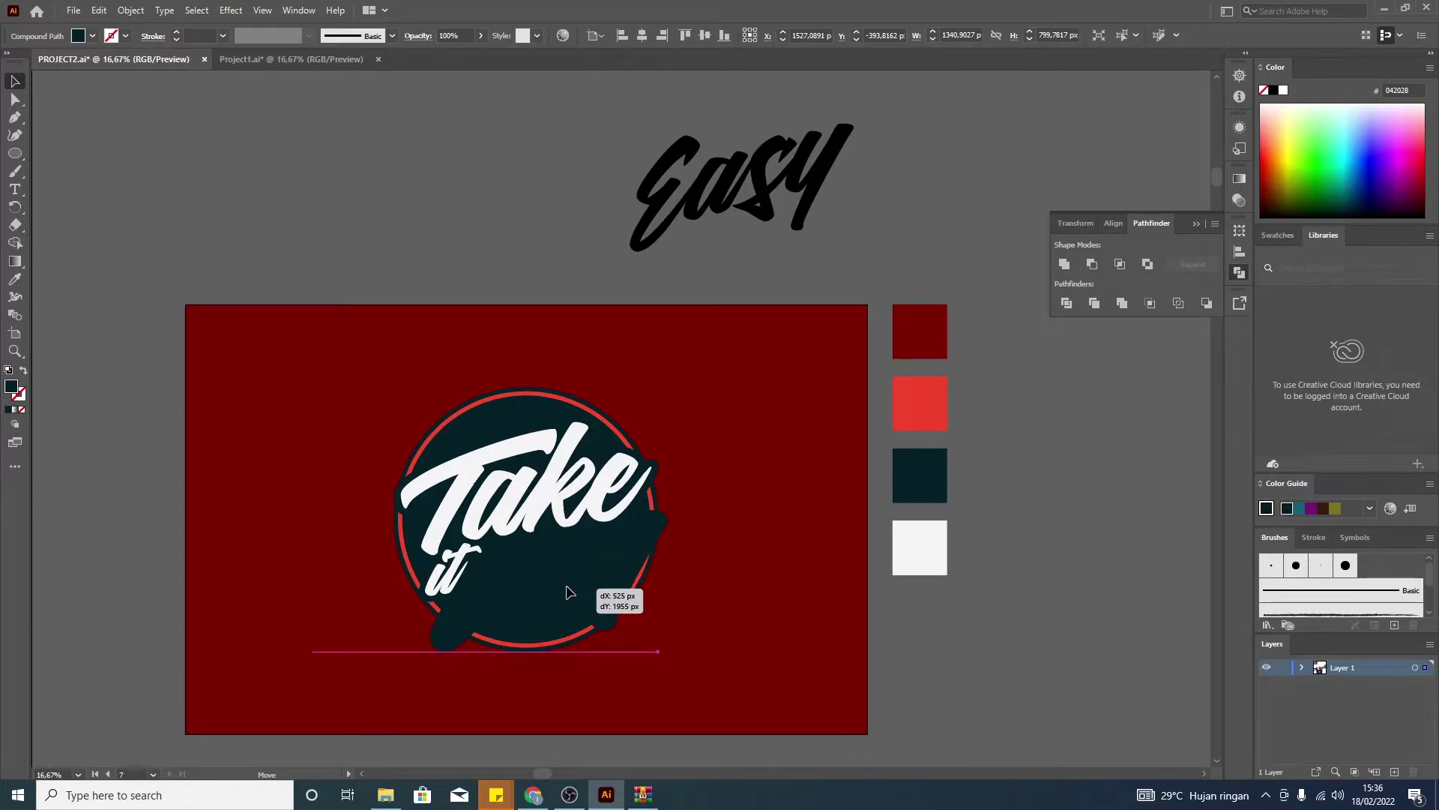
pyautogui.moveTo(567, 593); pyautogui.dragTo(578, 602)
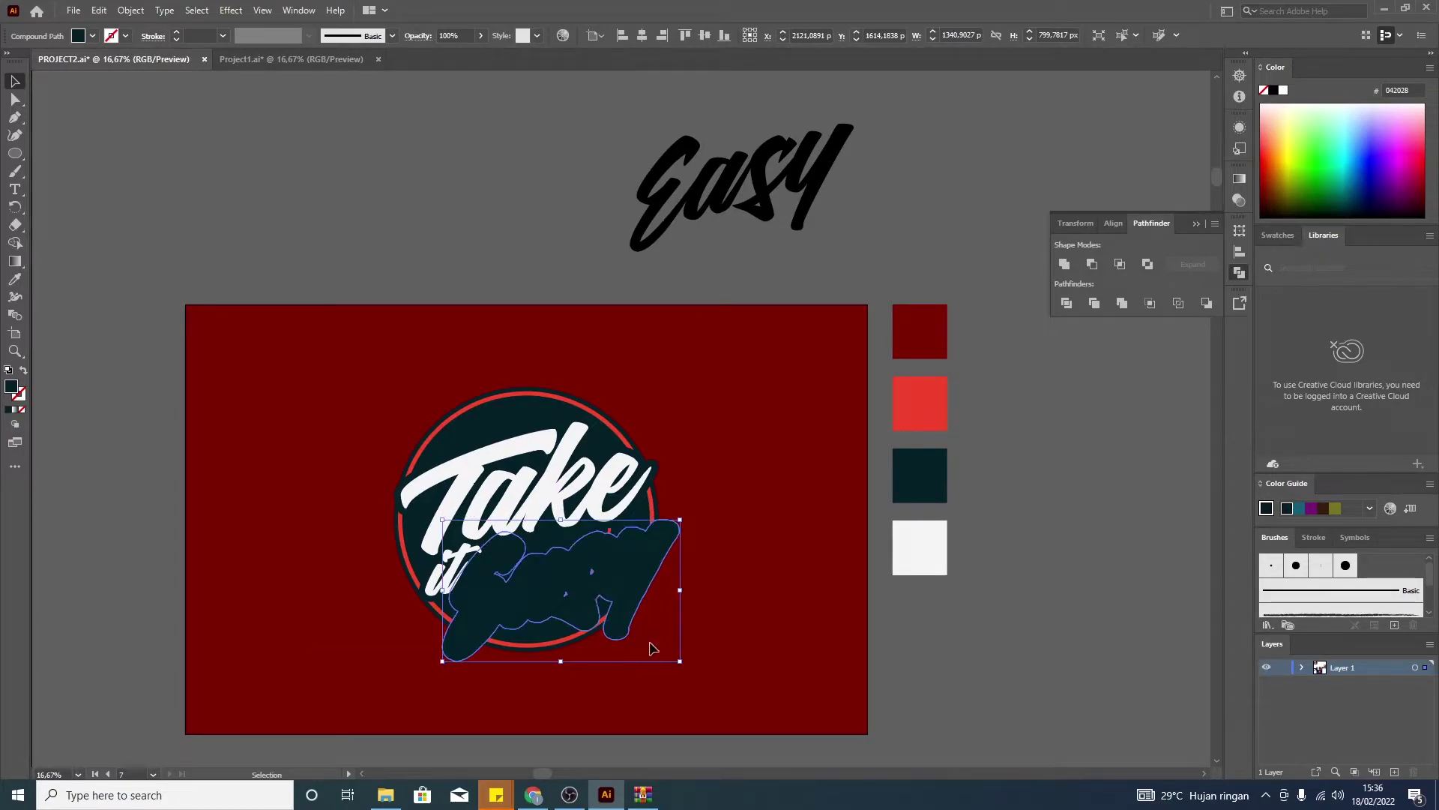
pyautogui.moveTo(680, 664); pyautogui.dragTo(628, 630)
pyautogui.moveTo(589, 602); pyautogui.dragTo(590, 594)
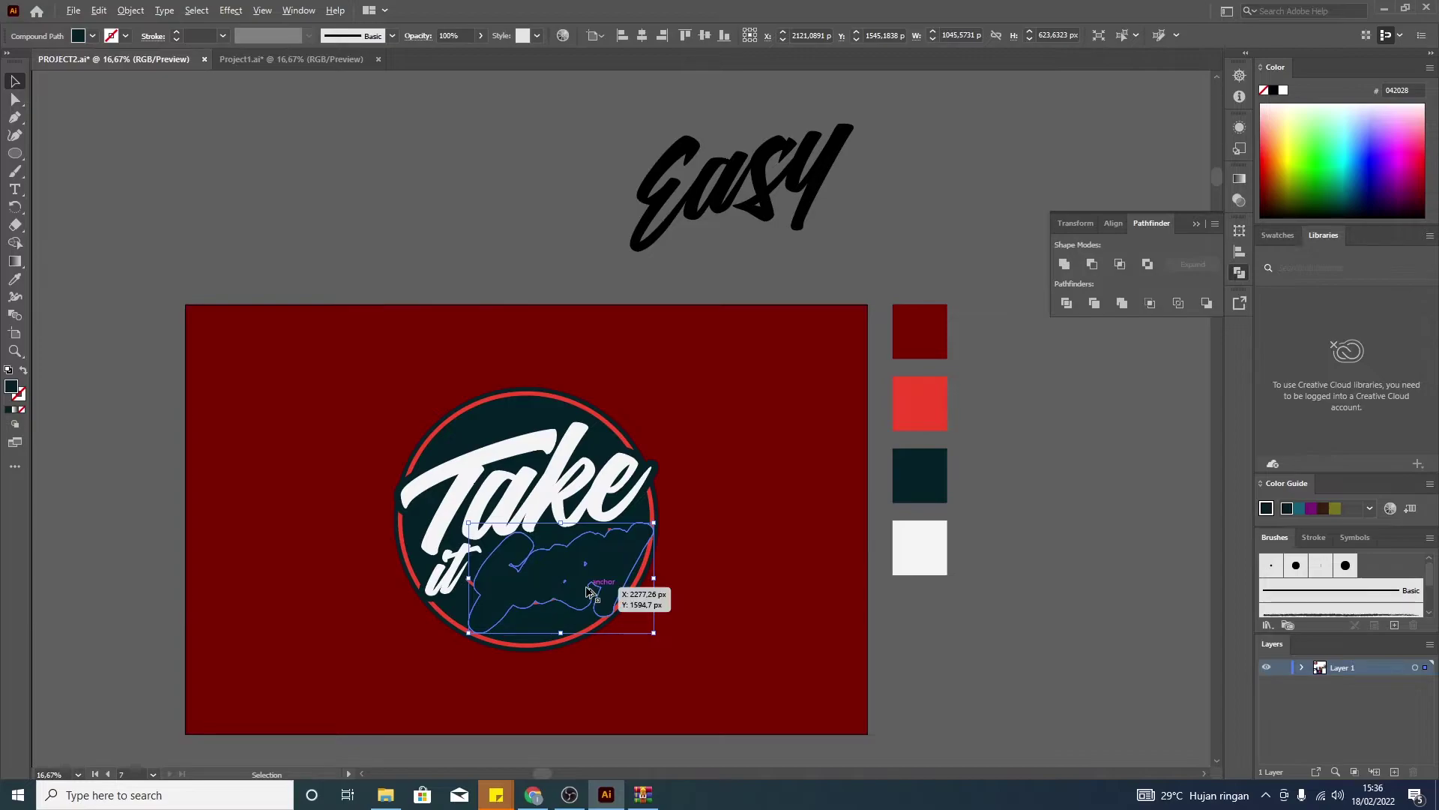
pyautogui.scroll(2, 589, 592)
pyautogui.moveTo(718, 680); pyautogui.dragTo(657, 642)
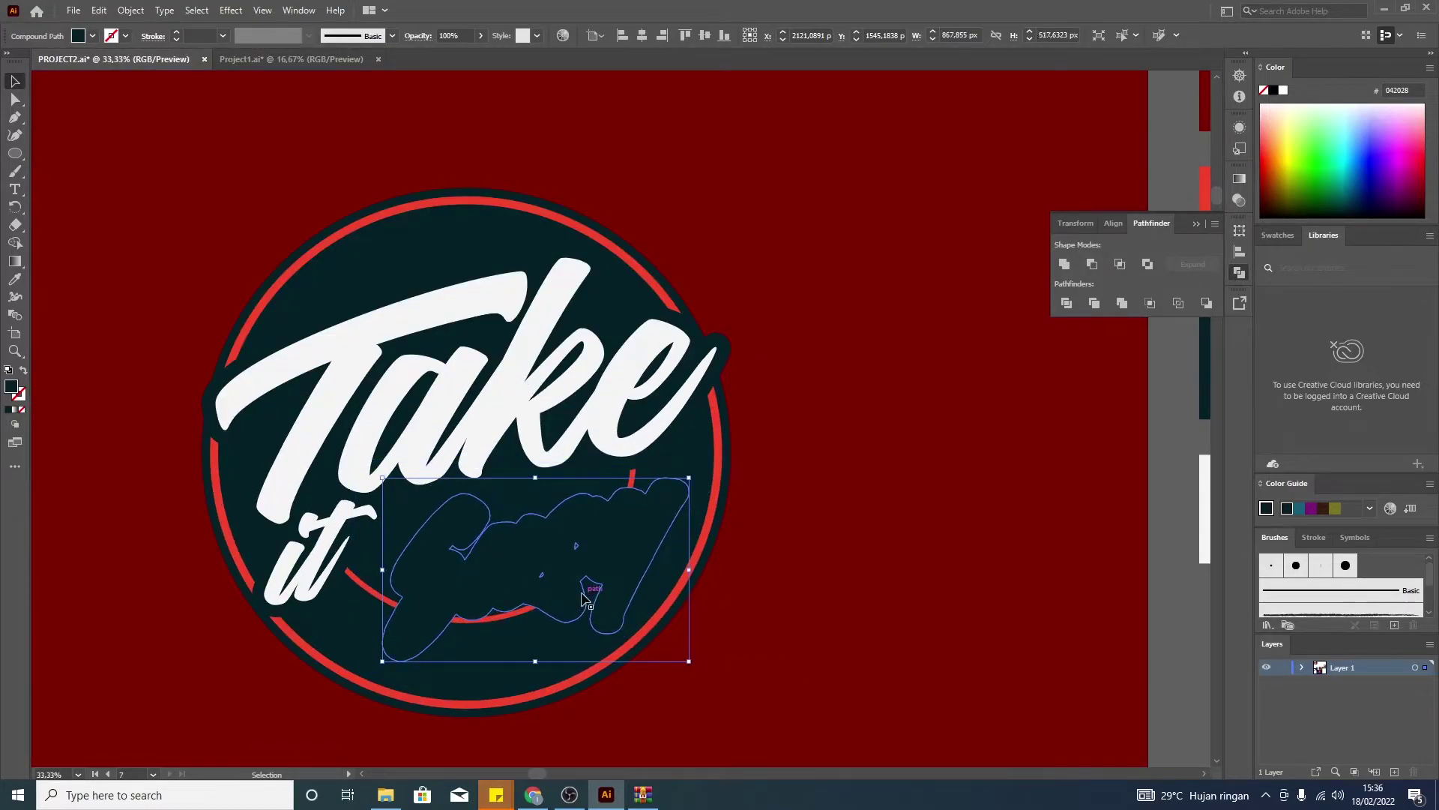
pyautogui.moveTo(576, 591); pyautogui.dragTo(560, 584)
pyautogui.scroll(-2, 796, 531)
# - Colour the Easy lettering white and shrink it onto the badge below 'Take it'
pyautogui.click(769, 182)
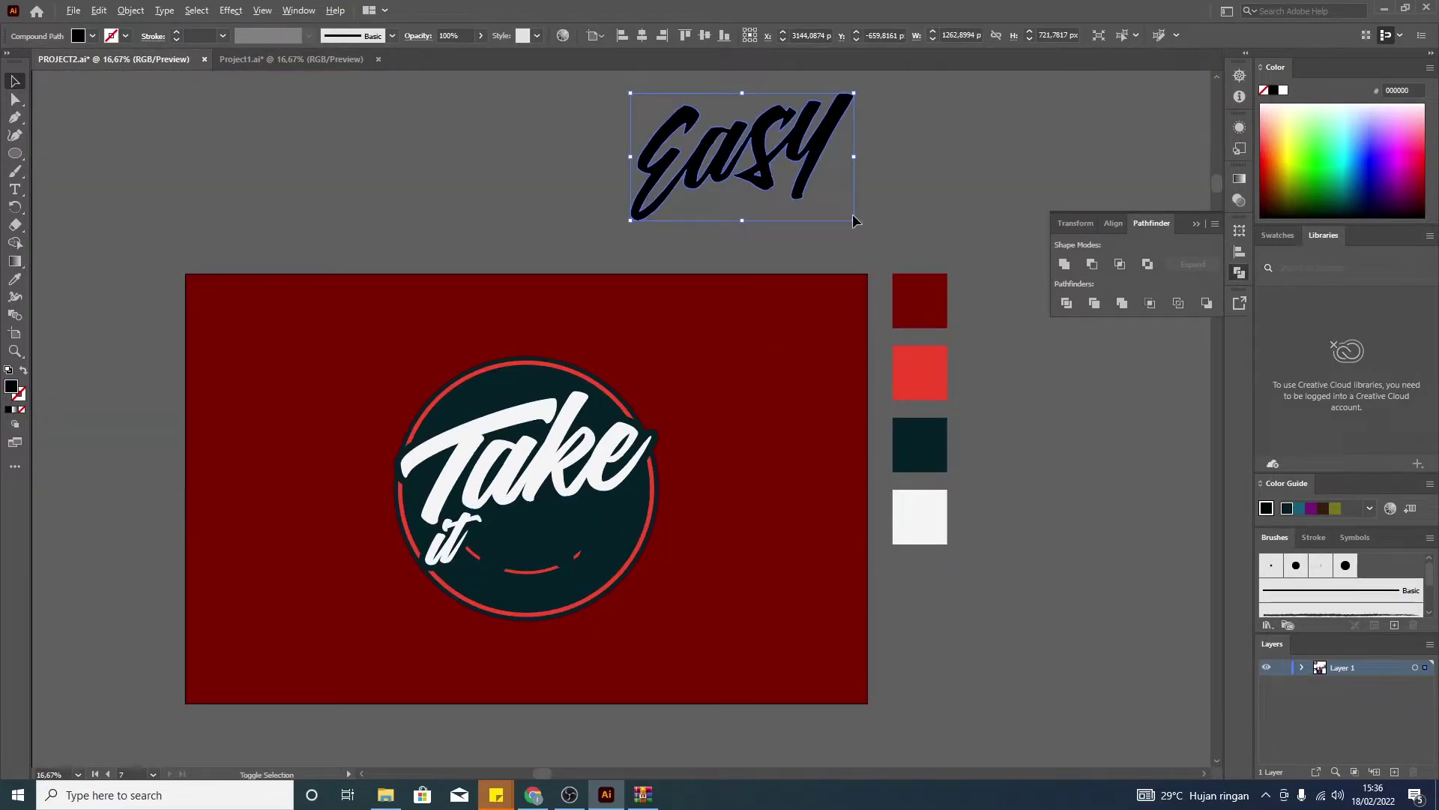
pyautogui.press('i')
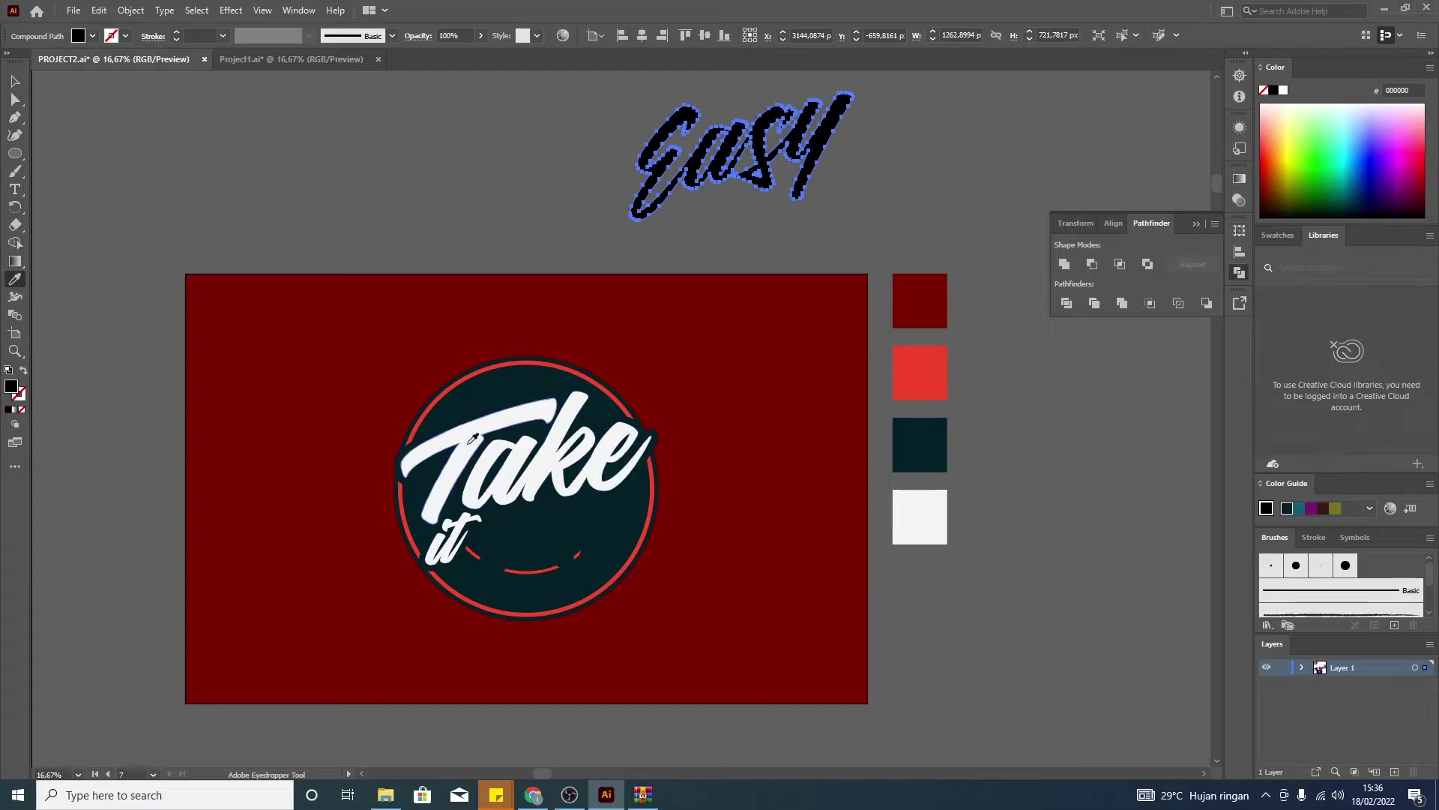
pyautogui.click(495, 413)
pyautogui.press('v')
pyautogui.moveTo(780, 146); pyautogui.dragTo(607, 542)
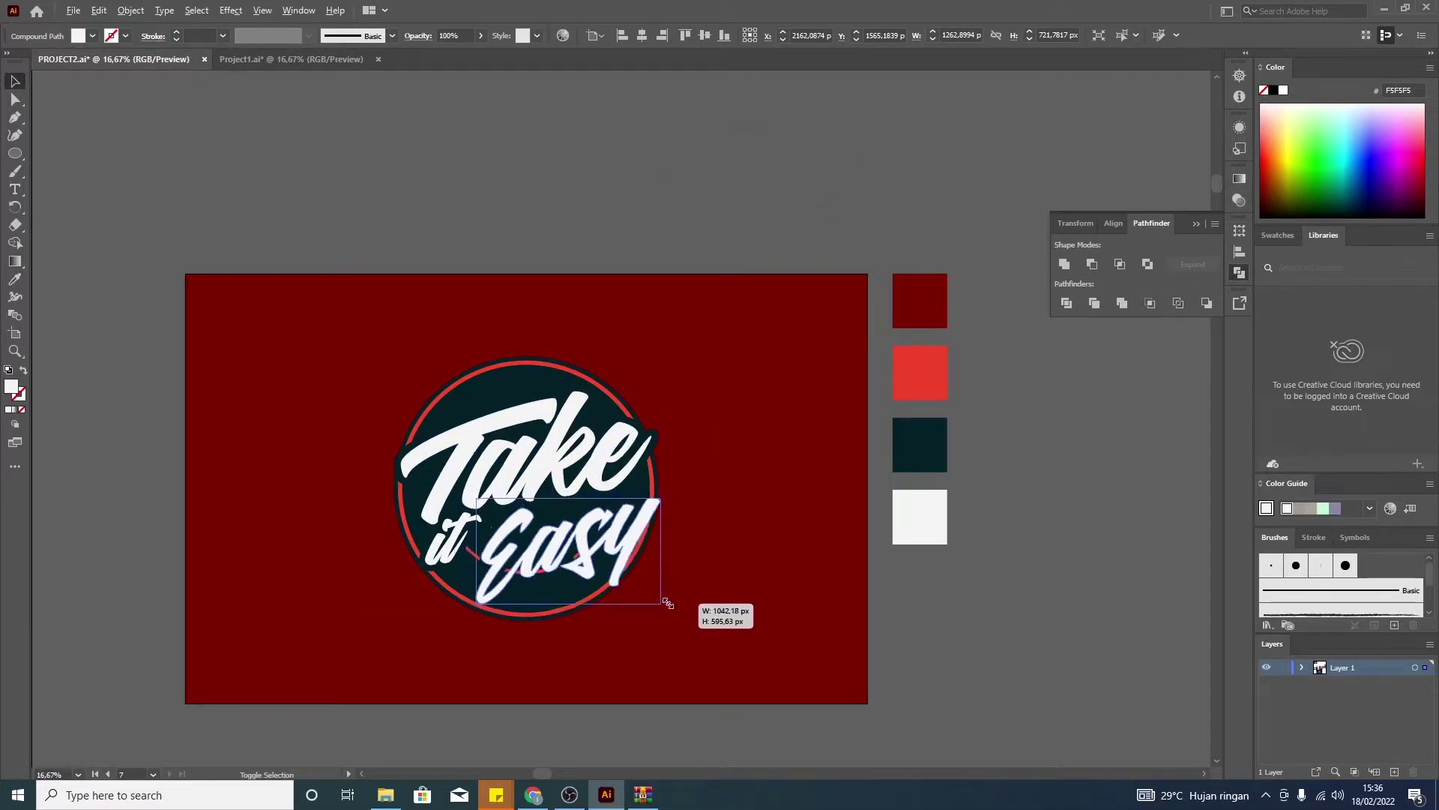
pyautogui.moveTo(681, 616)
pyautogui.mouseDown()
pyautogui.moveTo(637, 555)
pyautogui.moveTo(596, 536)
pyautogui.mouseUp()
# - Centre Easy vertically within its teal outline shape
pyautogui.scroll(2, 596, 536)
pyautogui.scroll(1, 596, 536)
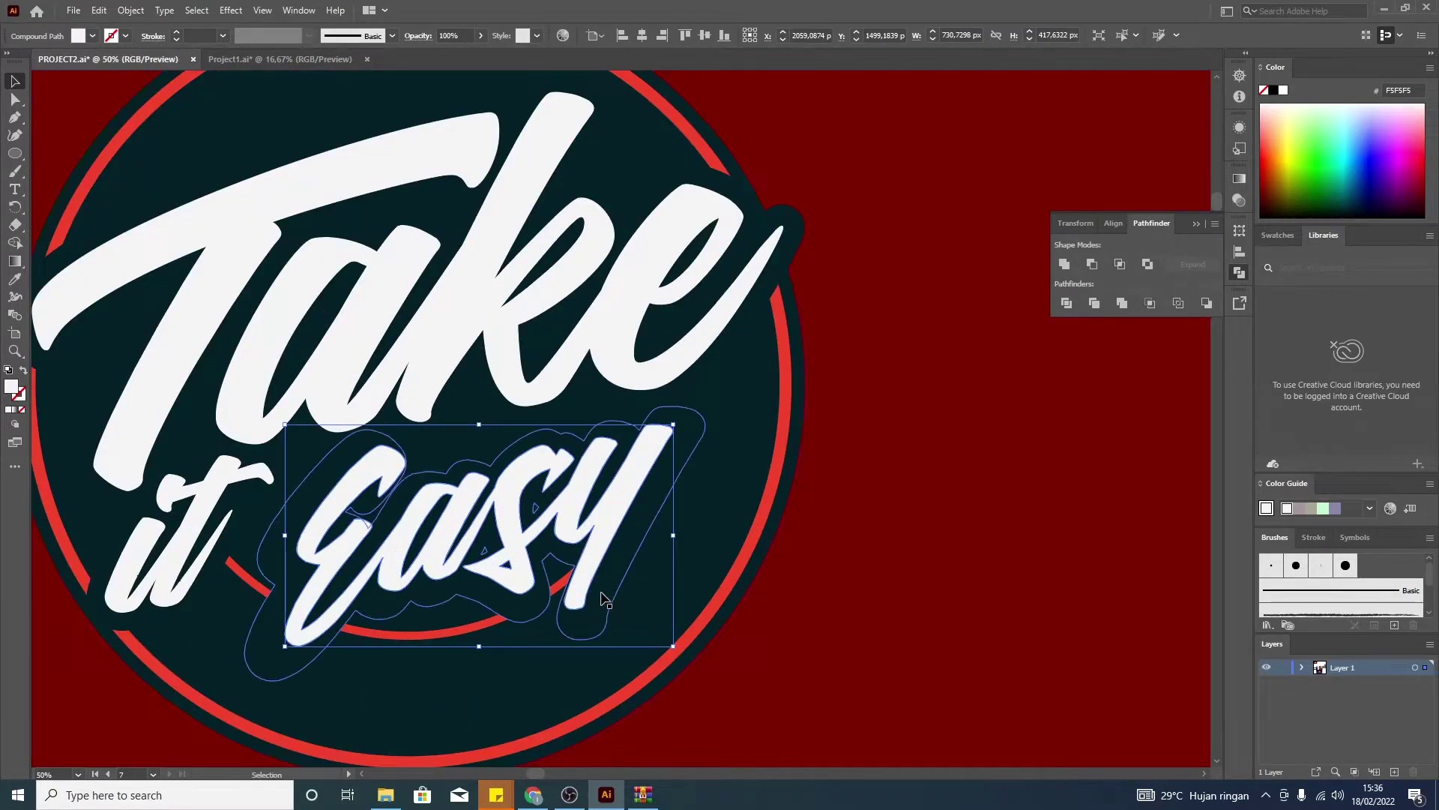
pyautogui.keyDown('shift'); pyautogui.click(611, 603); pyautogui.keyUp('shift')
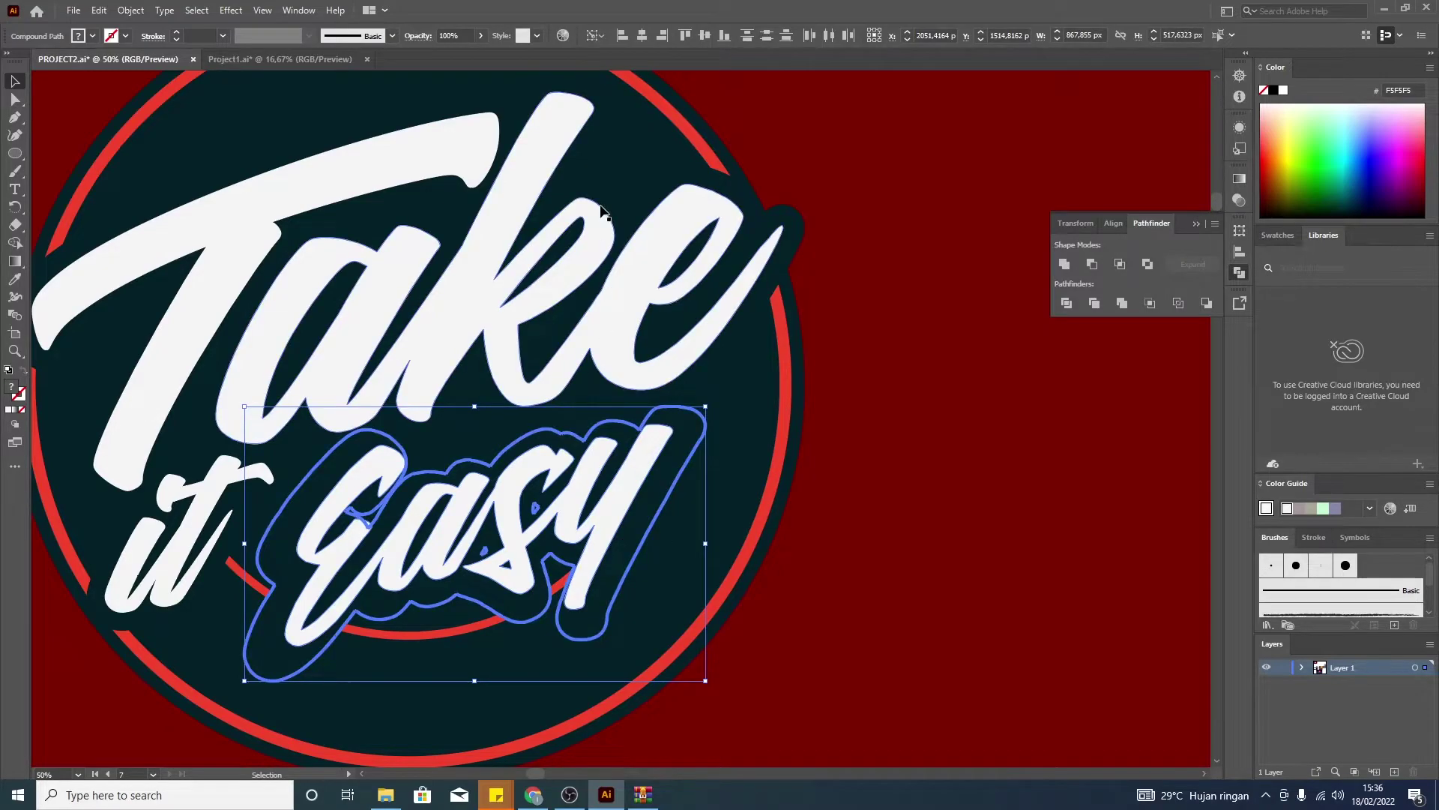
pyautogui.click(705, 37)
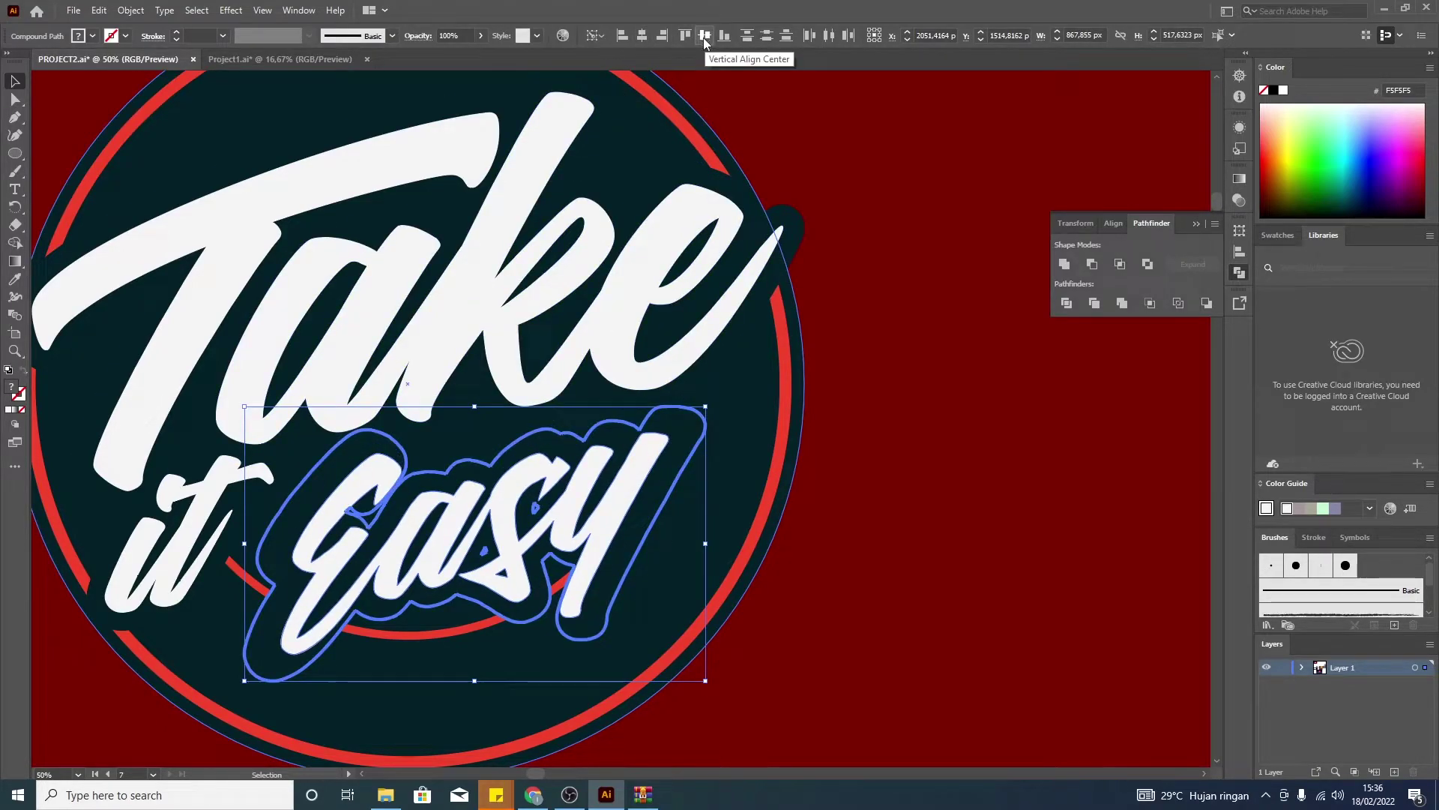
pyautogui.keyDown('shift'); pyautogui.click(673, 477); pyautogui.keyUp('shift')
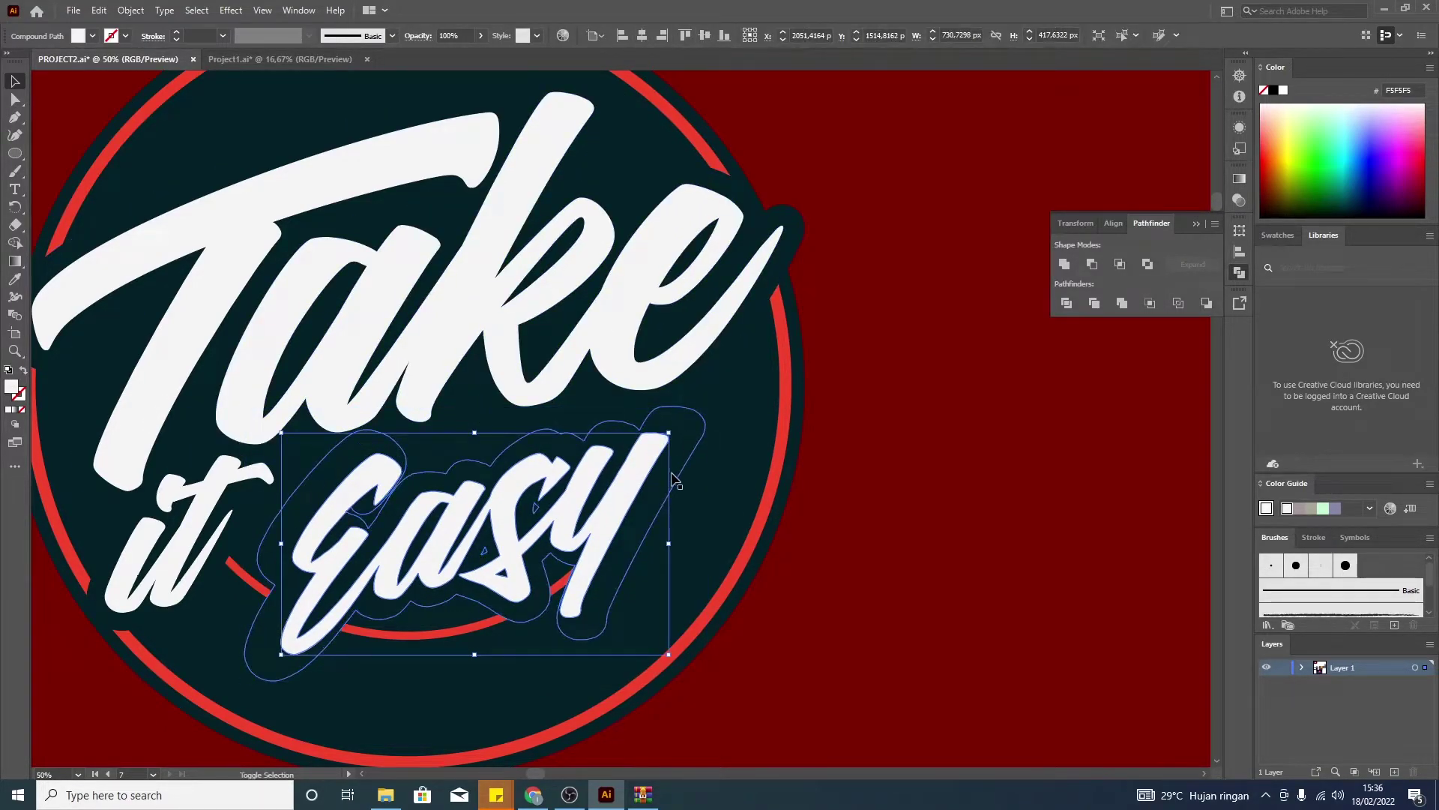
# - Enlarge the Easy lettering and settle it slightly lower on its teal backing
pyautogui.moveTo(671, 655); pyautogui.dragTo(695, 673)
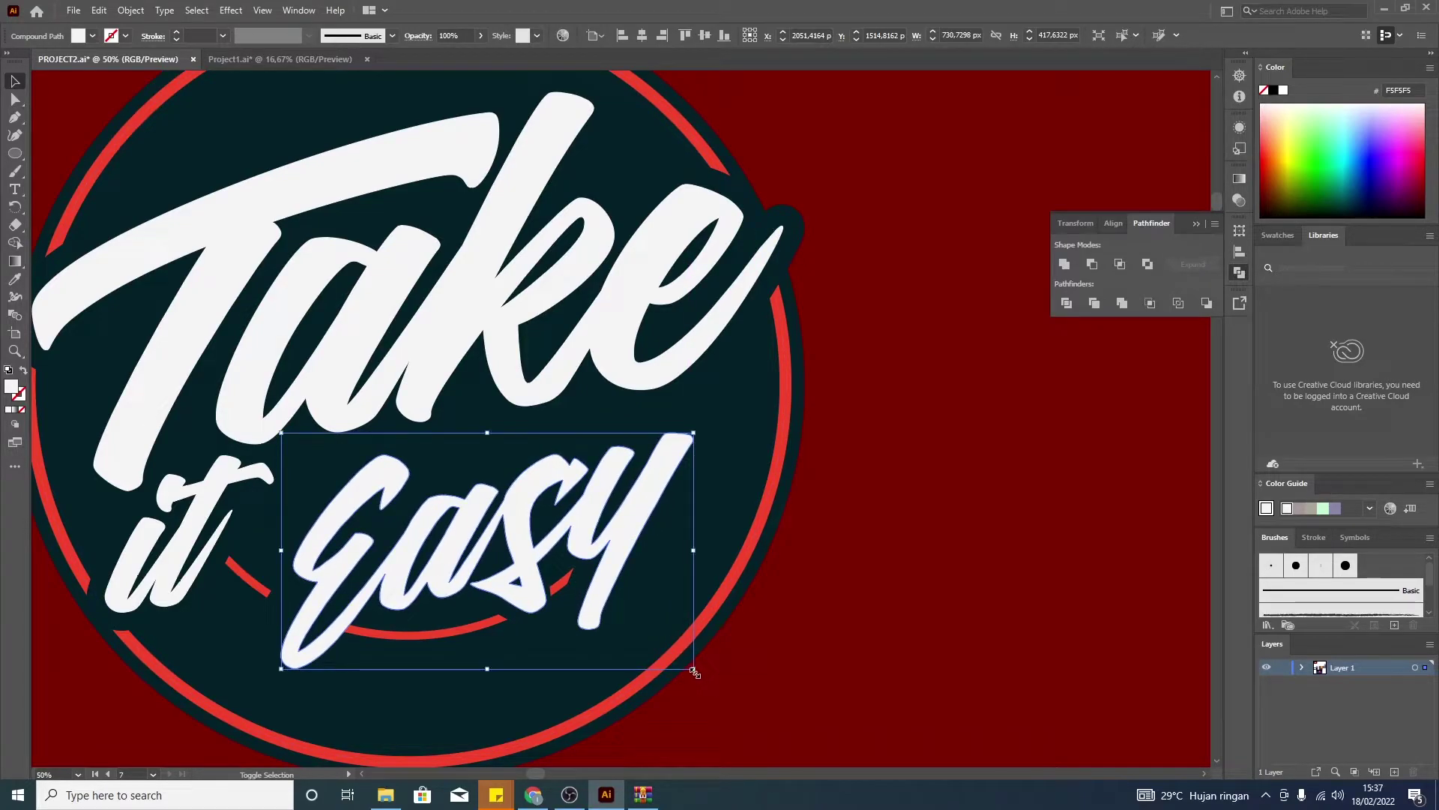
pyautogui.moveTo(609, 556); pyautogui.dragTo(605, 542)
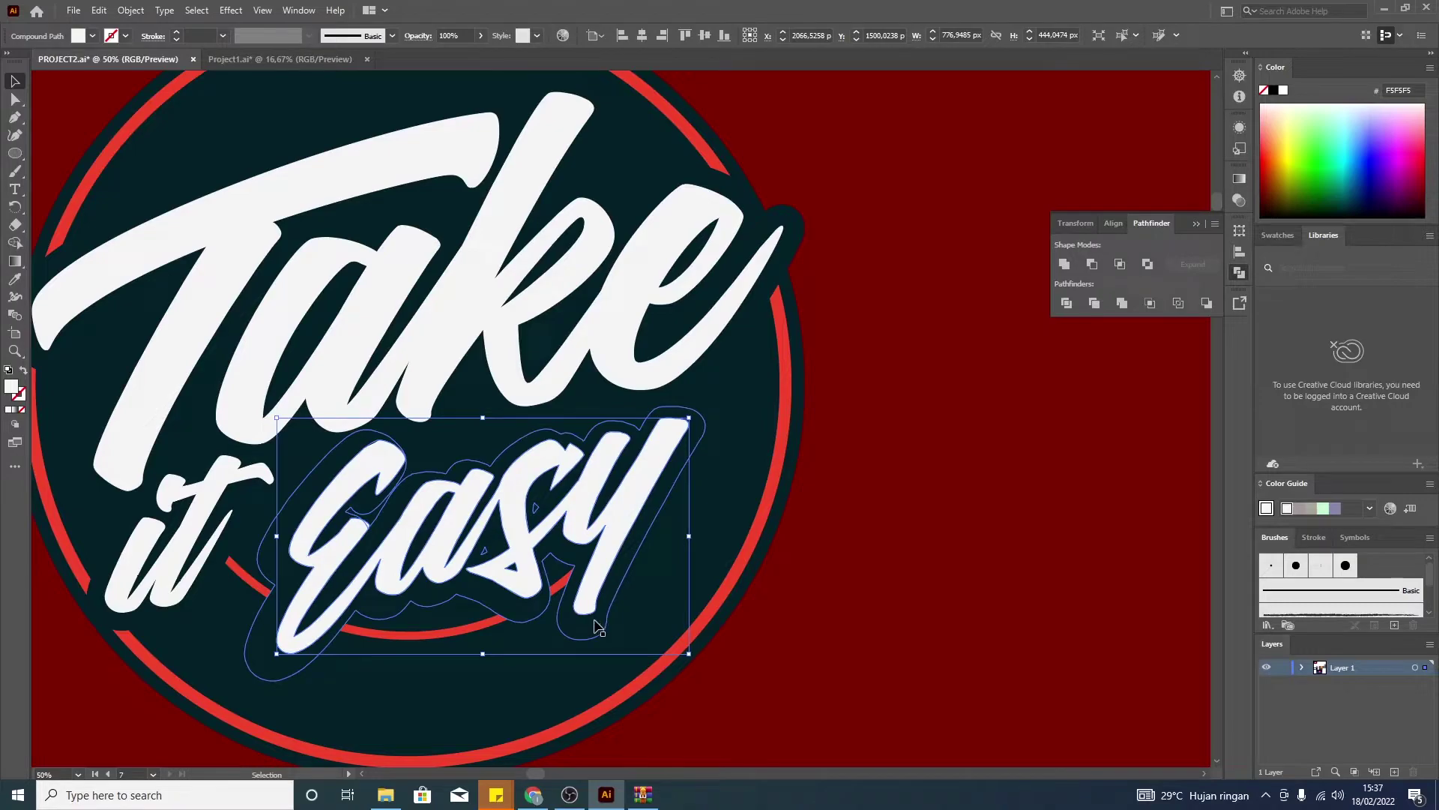
pyautogui.moveTo(409, 565); pyautogui.dragTo(398, 569)
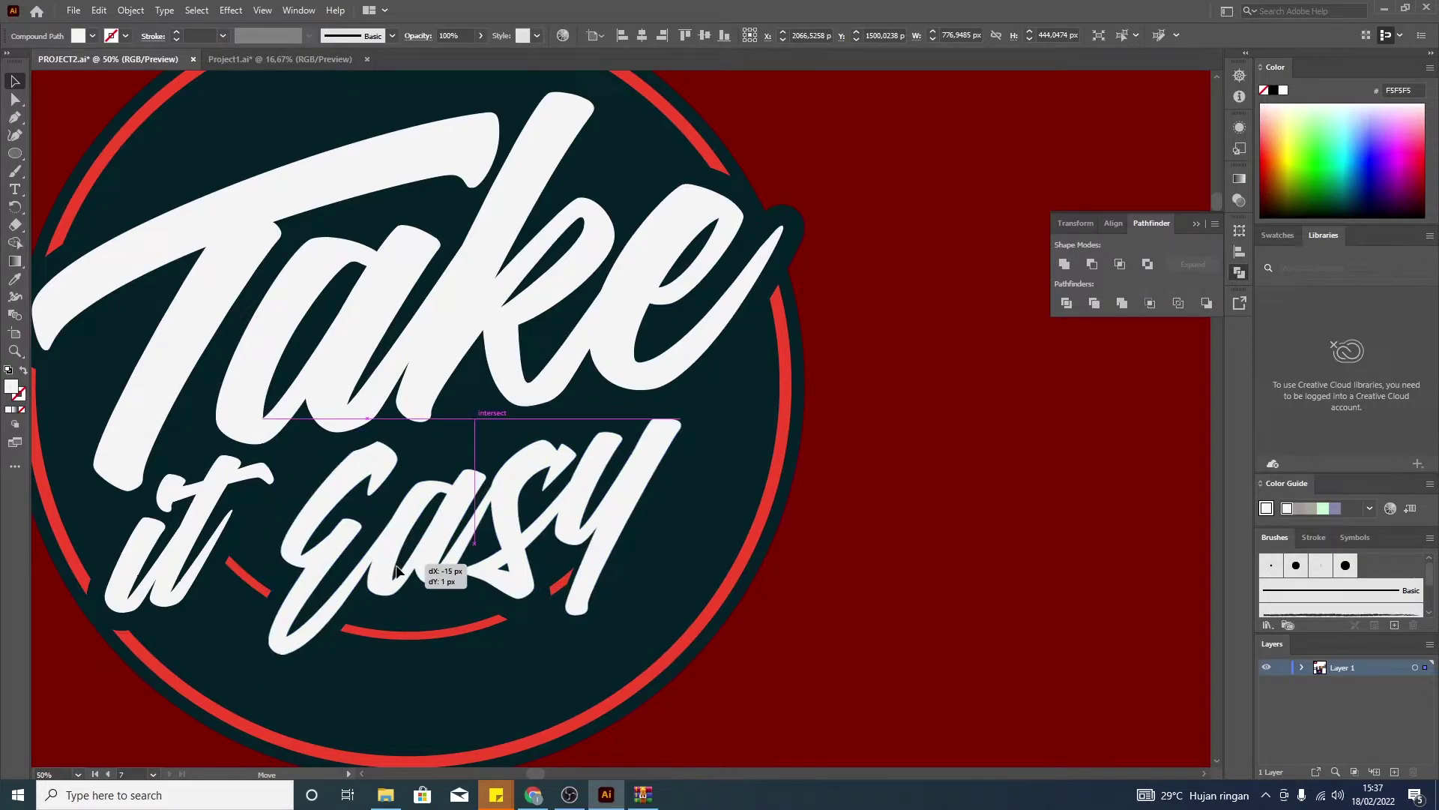
pyautogui.moveTo(682, 658); pyautogui.dragTo(704, 666)
pyautogui.moveTo(530, 570); pyautogui.dragTo(531, 578)
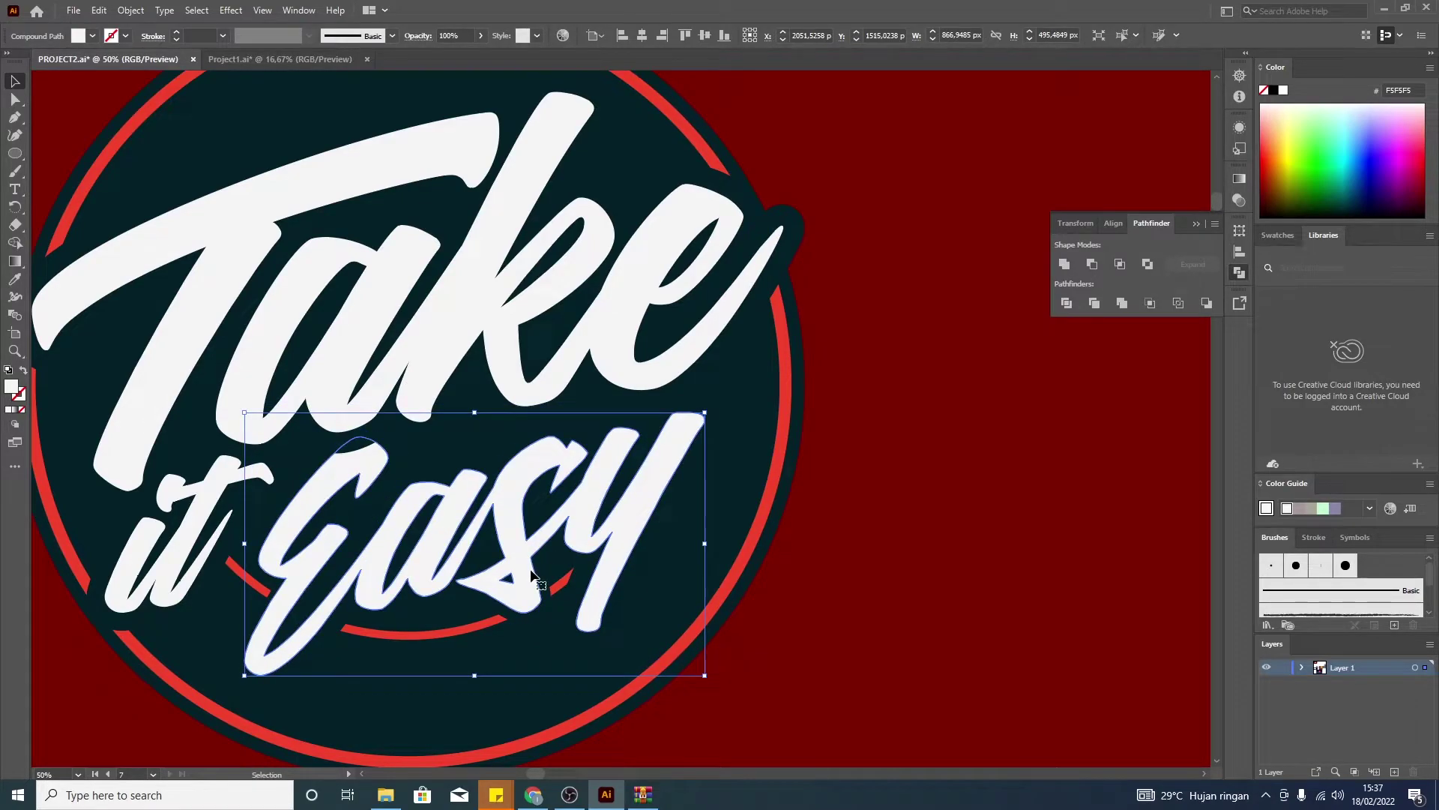
pyautogui.rightClick(531, 578)
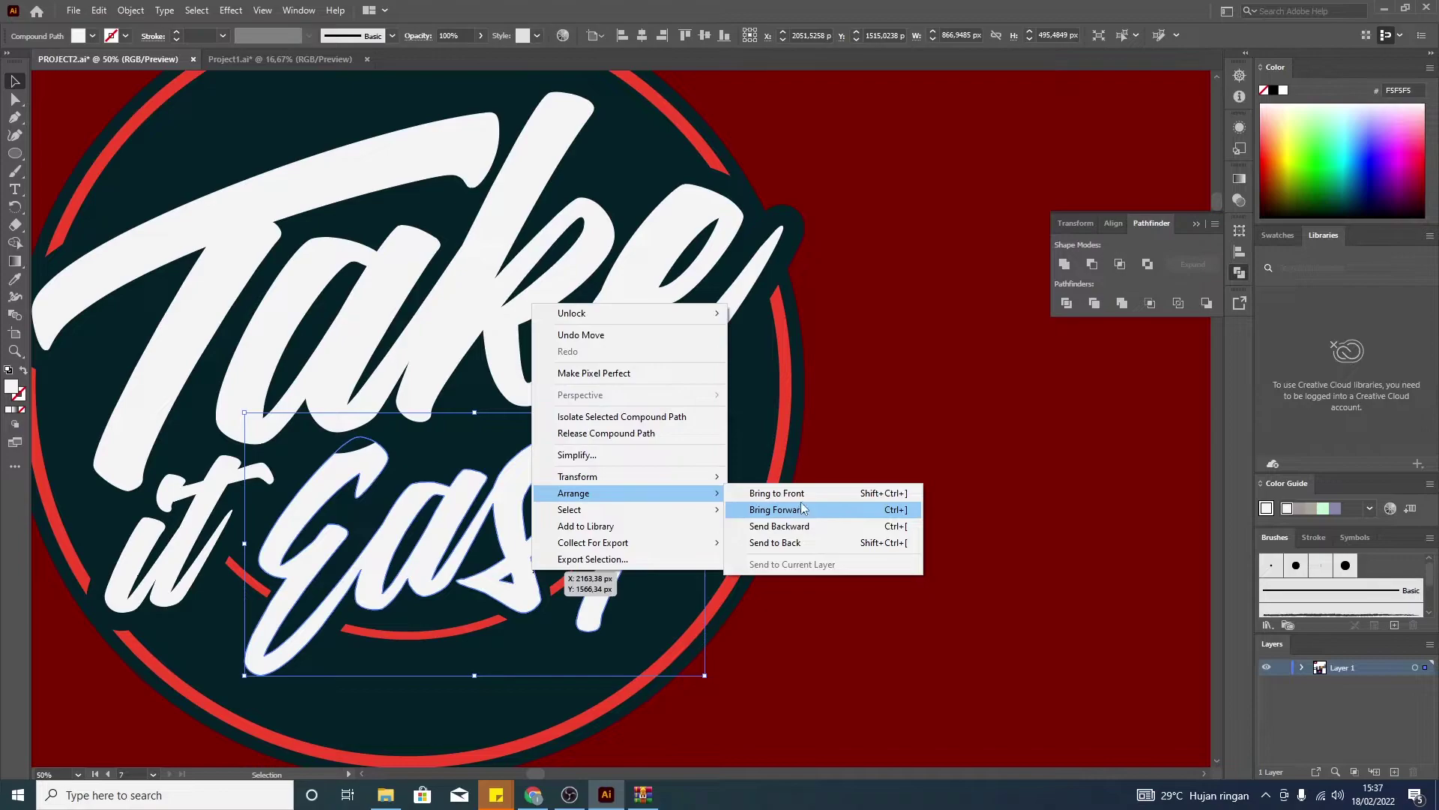
# - Bring the Easy lettering to the front and zoom out to the whole artboard
pyautogui.click(757, 493)
pyautogui.click(1068, 522)
pyautogui.hotkey('ctrl', '-')
pyautogui.hotkey('ctrl', '-')
pyautogui.hotkey('ctrl', '-')
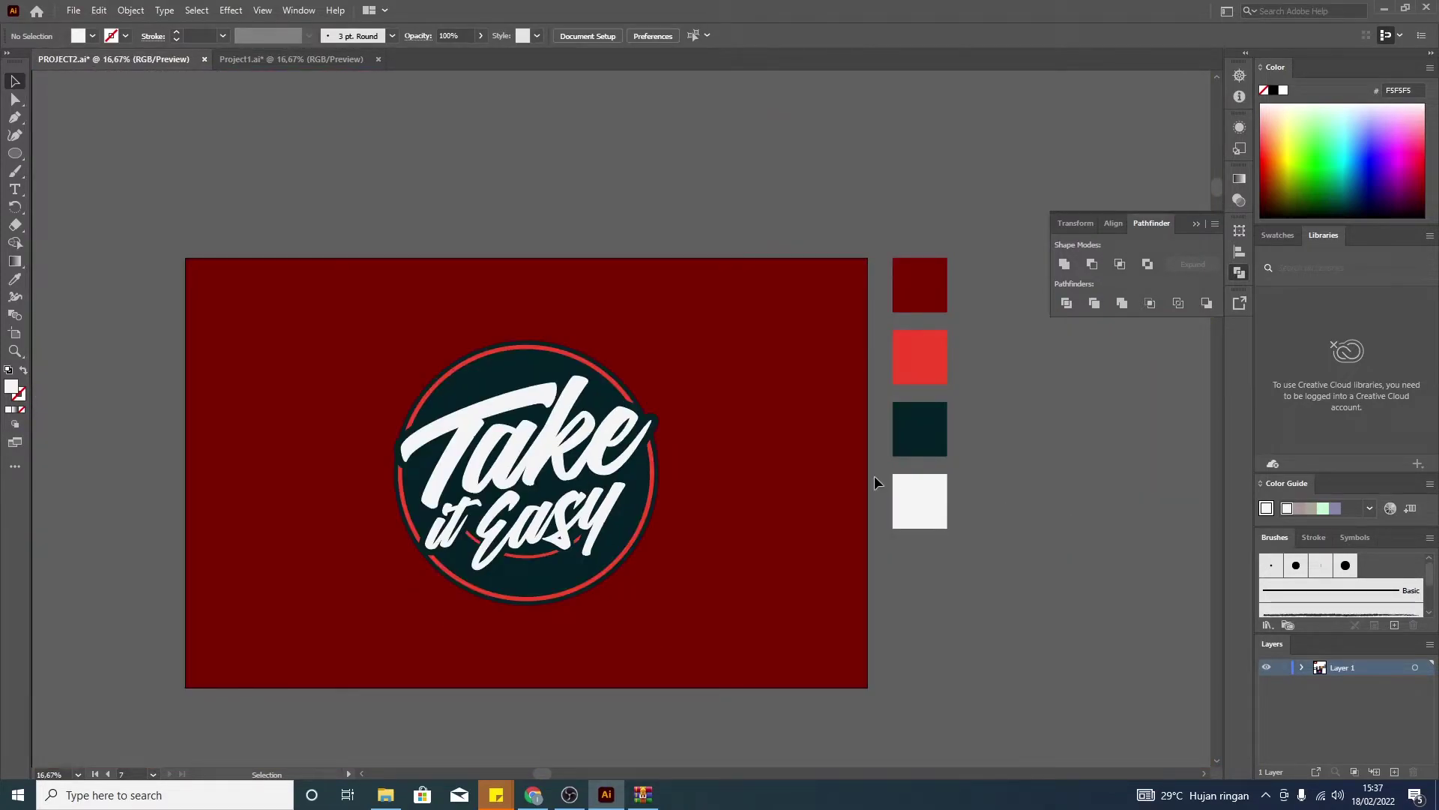
# - Shrink the badge's inner red ring circle to about 1084 px
pyautogui.click(545, 603)
pyautogui.press('a')
pyautogui.press('v')
pyautogui.scroll(1, 592, 548)
pyautogui.moveTo(680, 622); pyautogui.dragTo(636, 591)
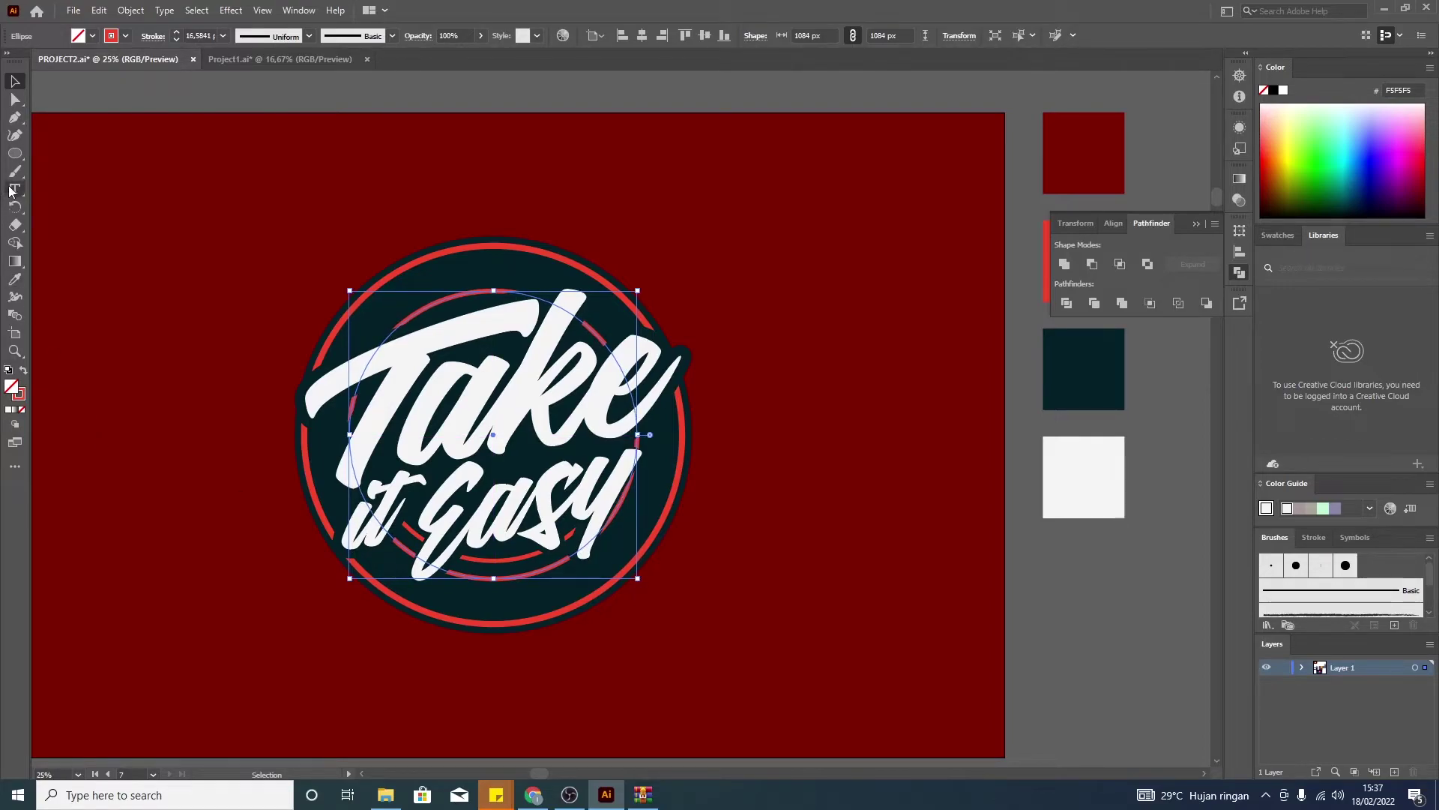
# - Set text along the inner circle's outline with the Type on a Path tool
pyautogui.moveTo(10, 191); pyautogui.dragTo(45, 204)
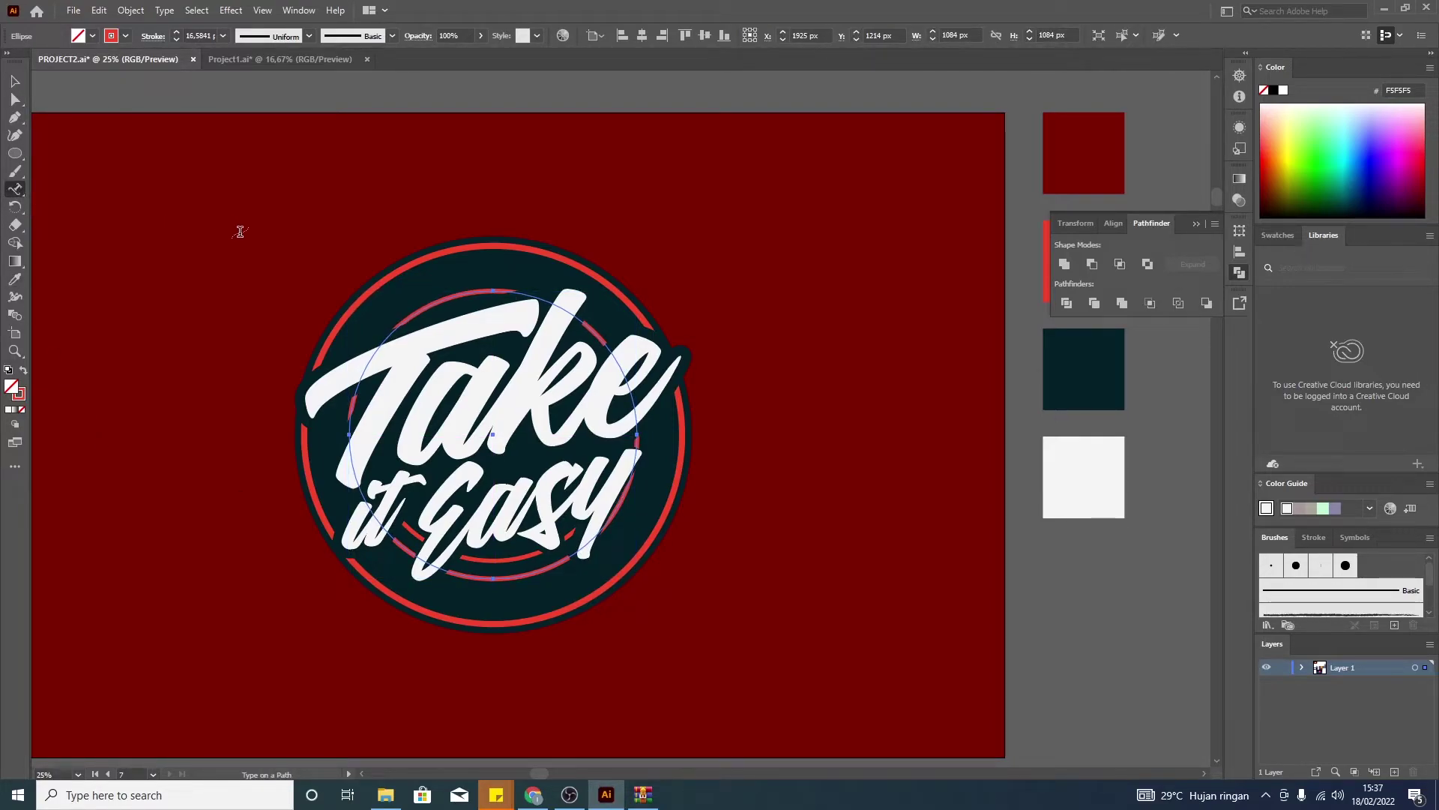
pyautogui.click(450, 310)
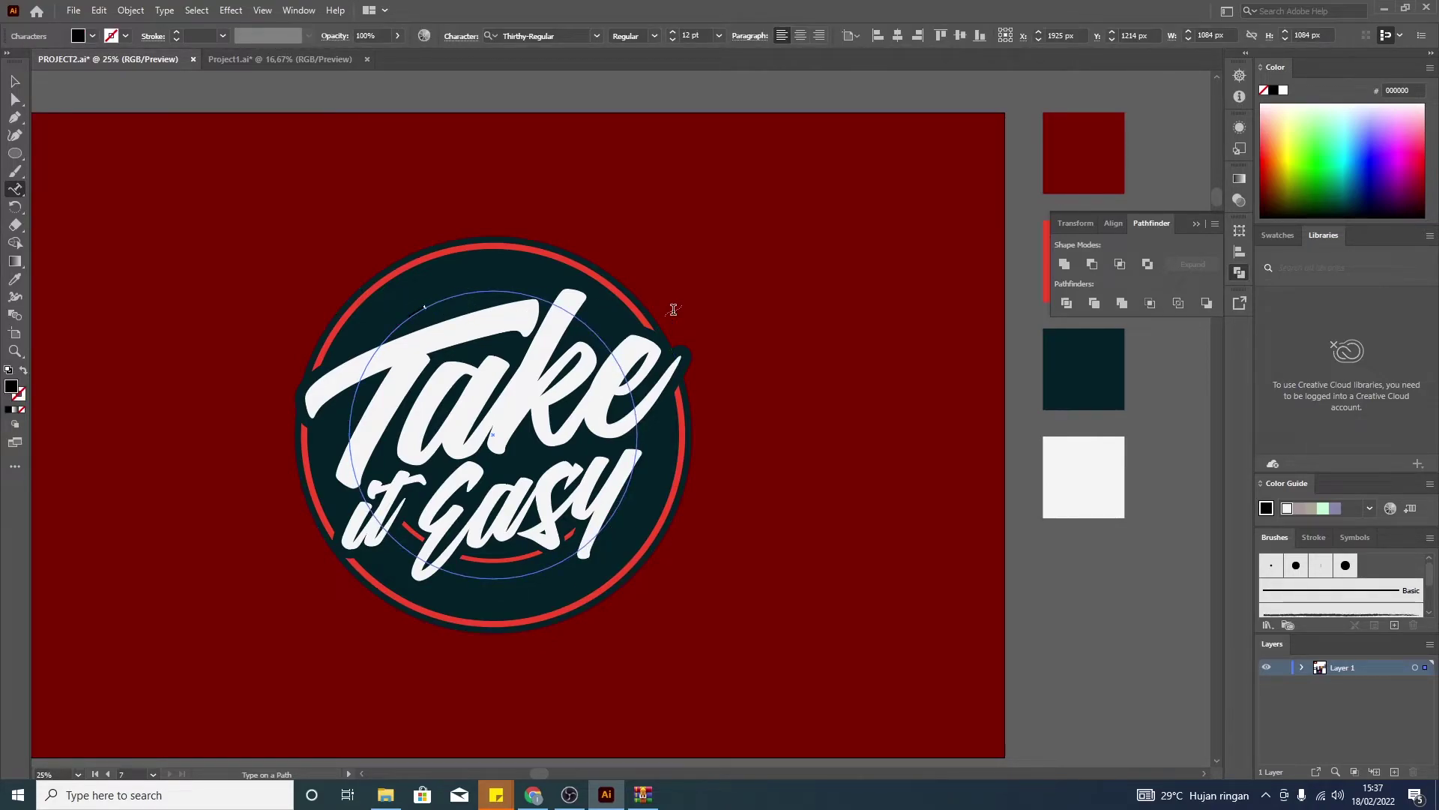
pyautogui.click(17, 81)
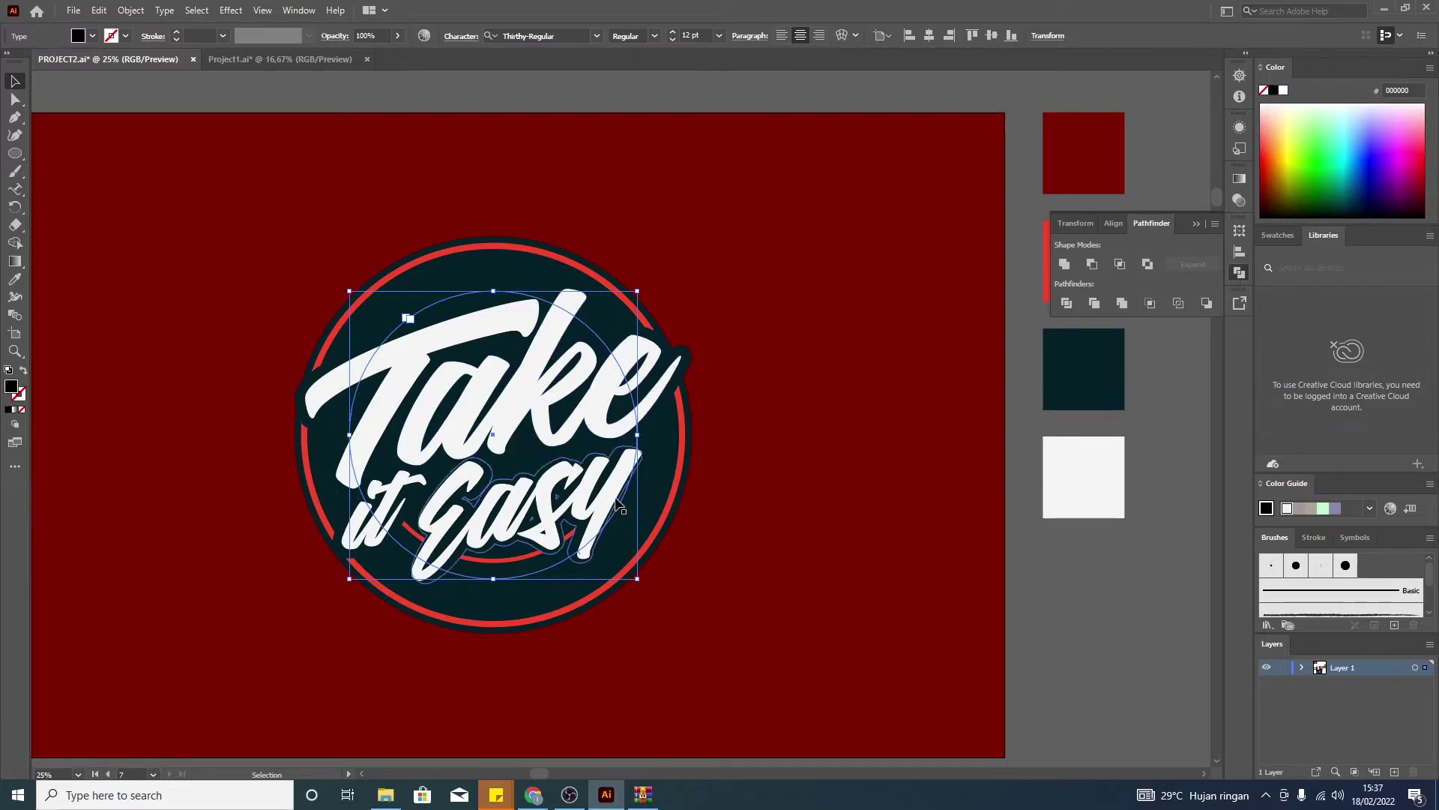
pyautogui.click(719, 36)
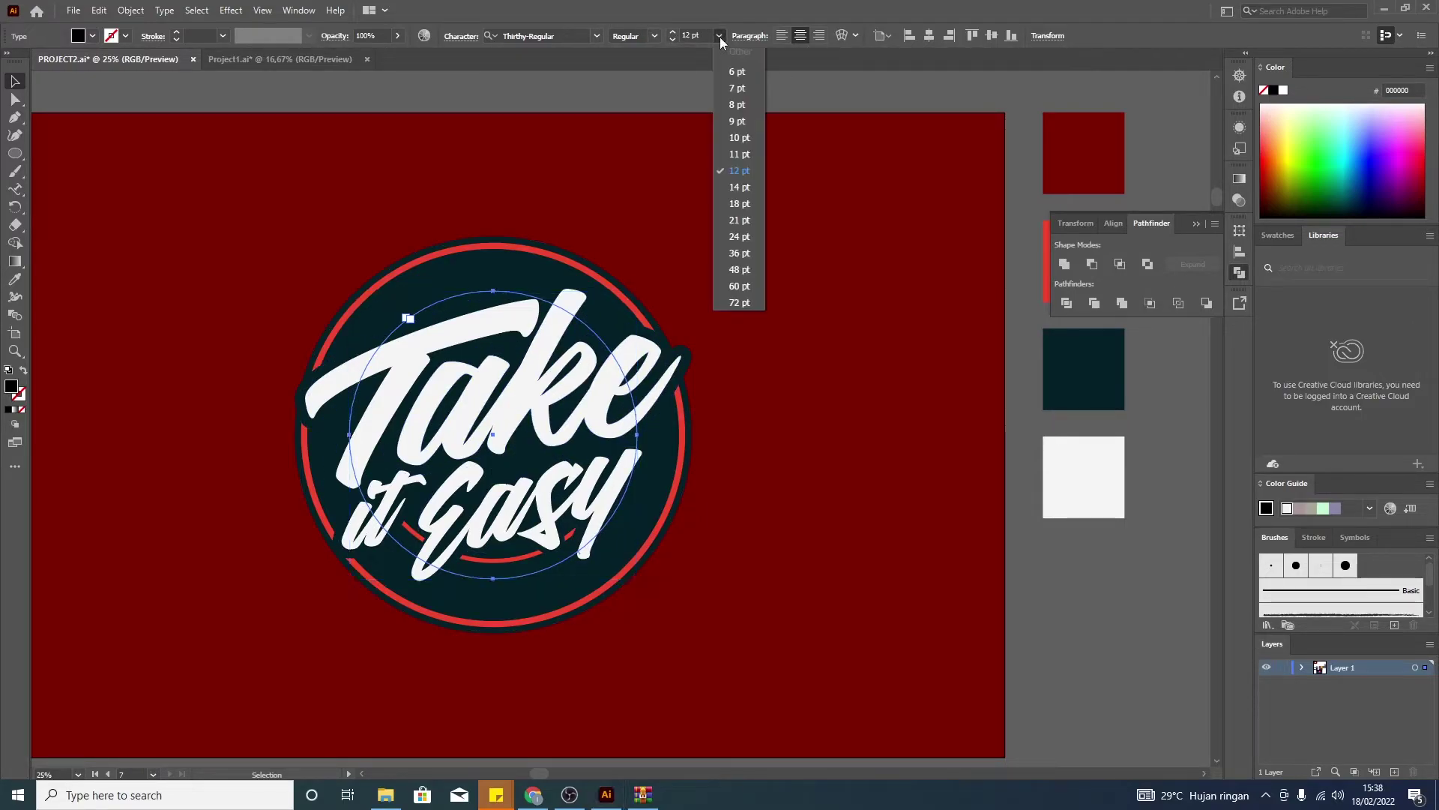
# - Set the curved text to 60 pt Montserrat Bold
pyautogui.click(739, 286)
pyautogui.click(597, 36)
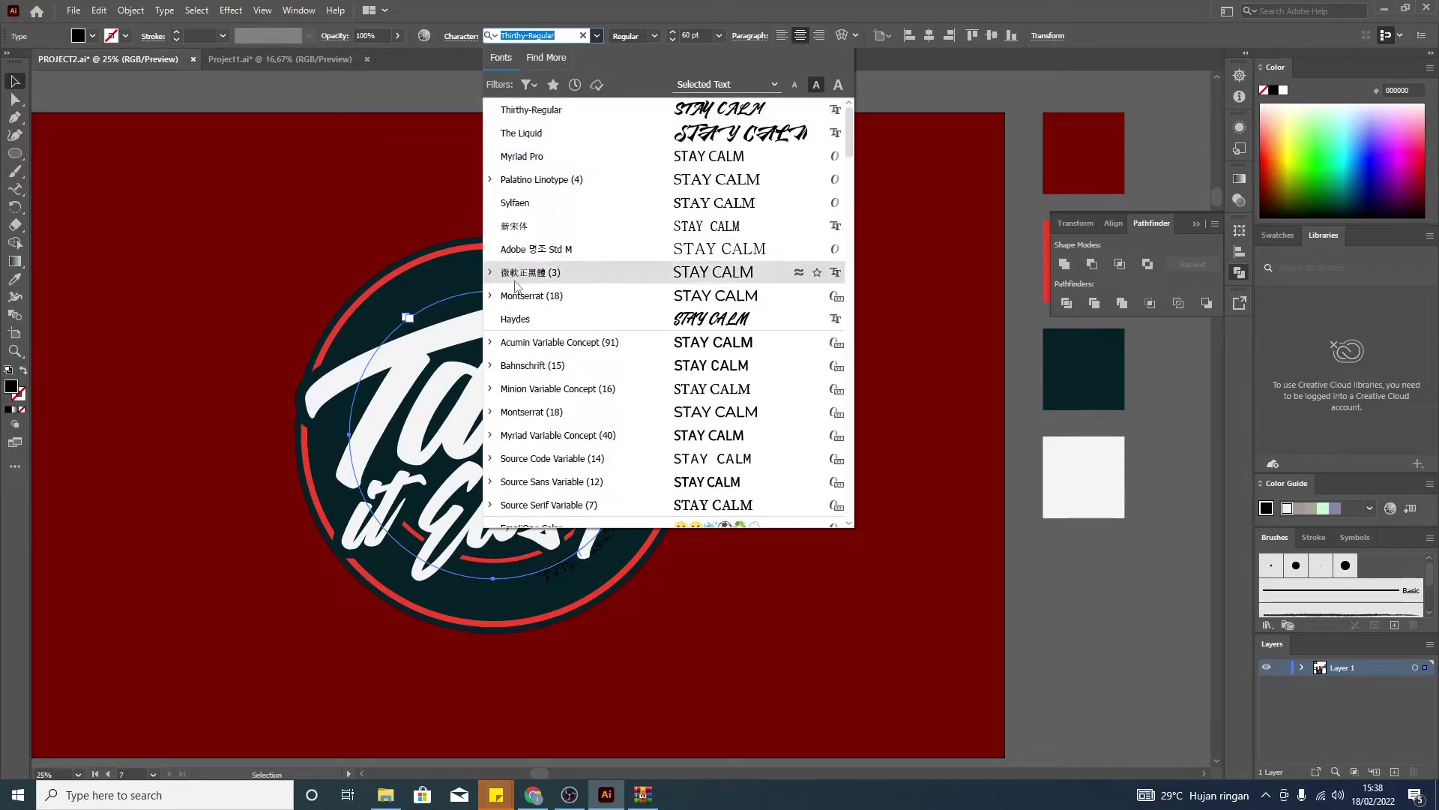
pyautogui.click(491, 296)
pyautogui.scroll(-2, 578, 316)
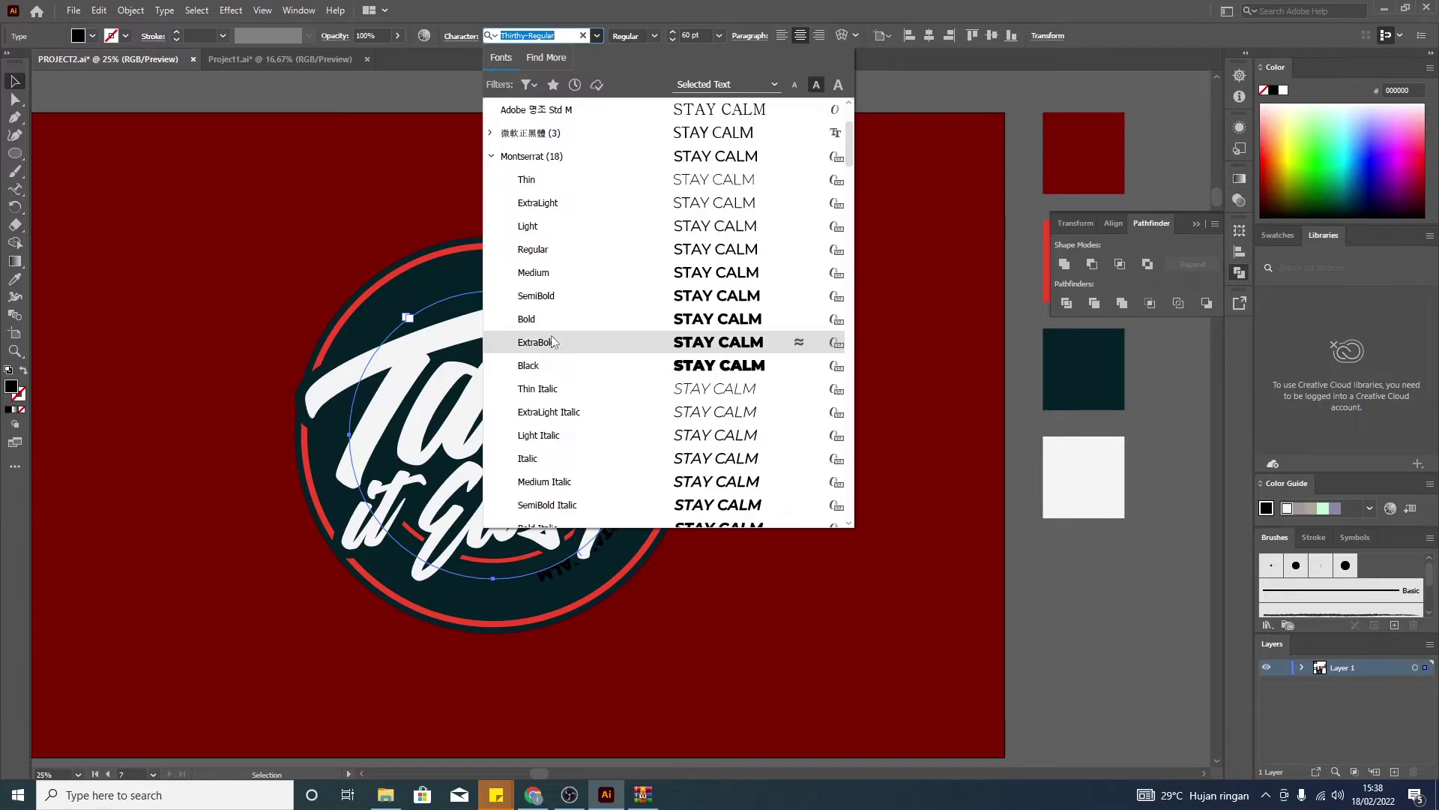
pyautogui.click(539, 319)
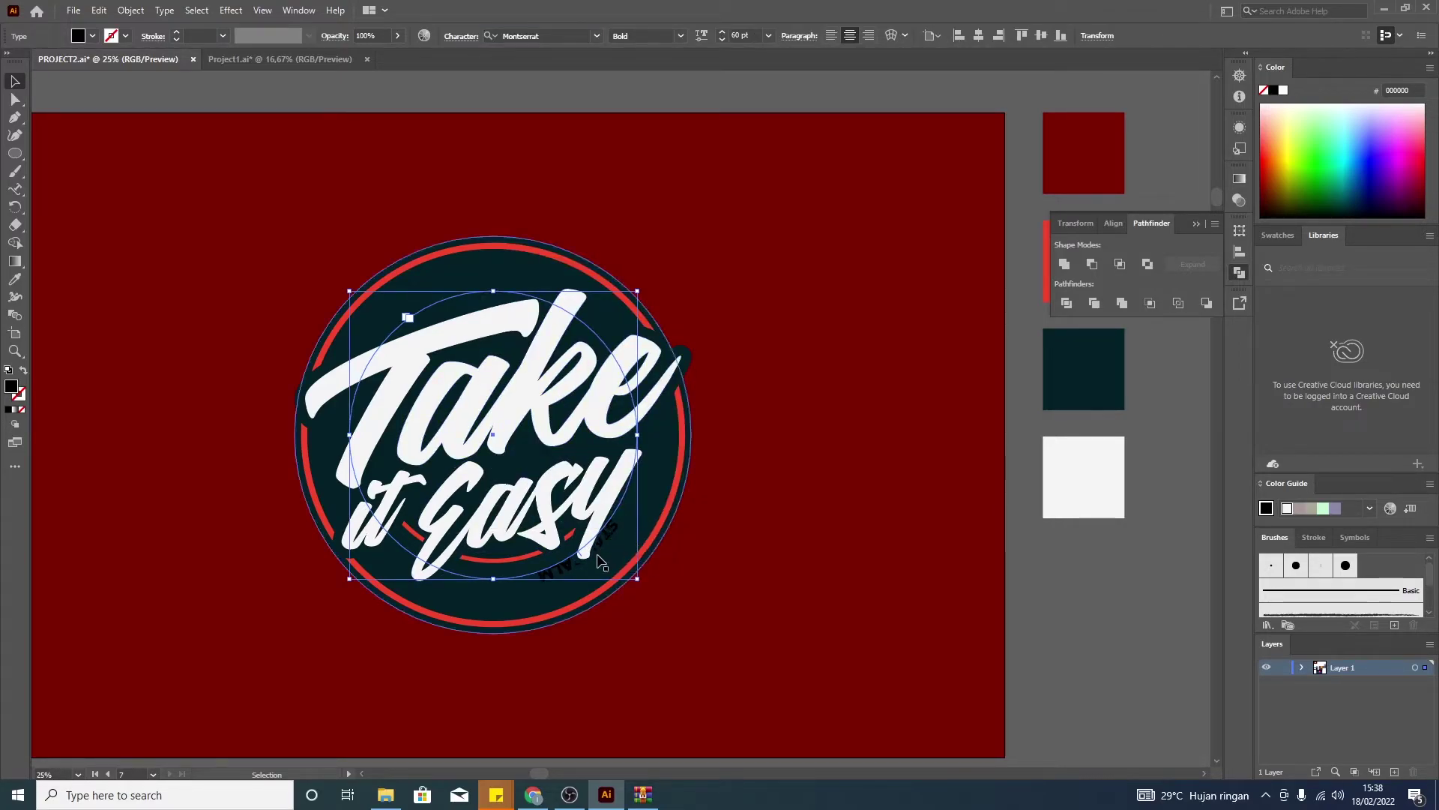
# - Slide STAY CALM around the circle so it is centred along the top
pyautogui.moveTo(592, 559)
pyautogui.mouseDown()
pyautogui.moveTo(643, 431)
pyautogui.moveTo(446, 288)
pyautogui.mouseUp()
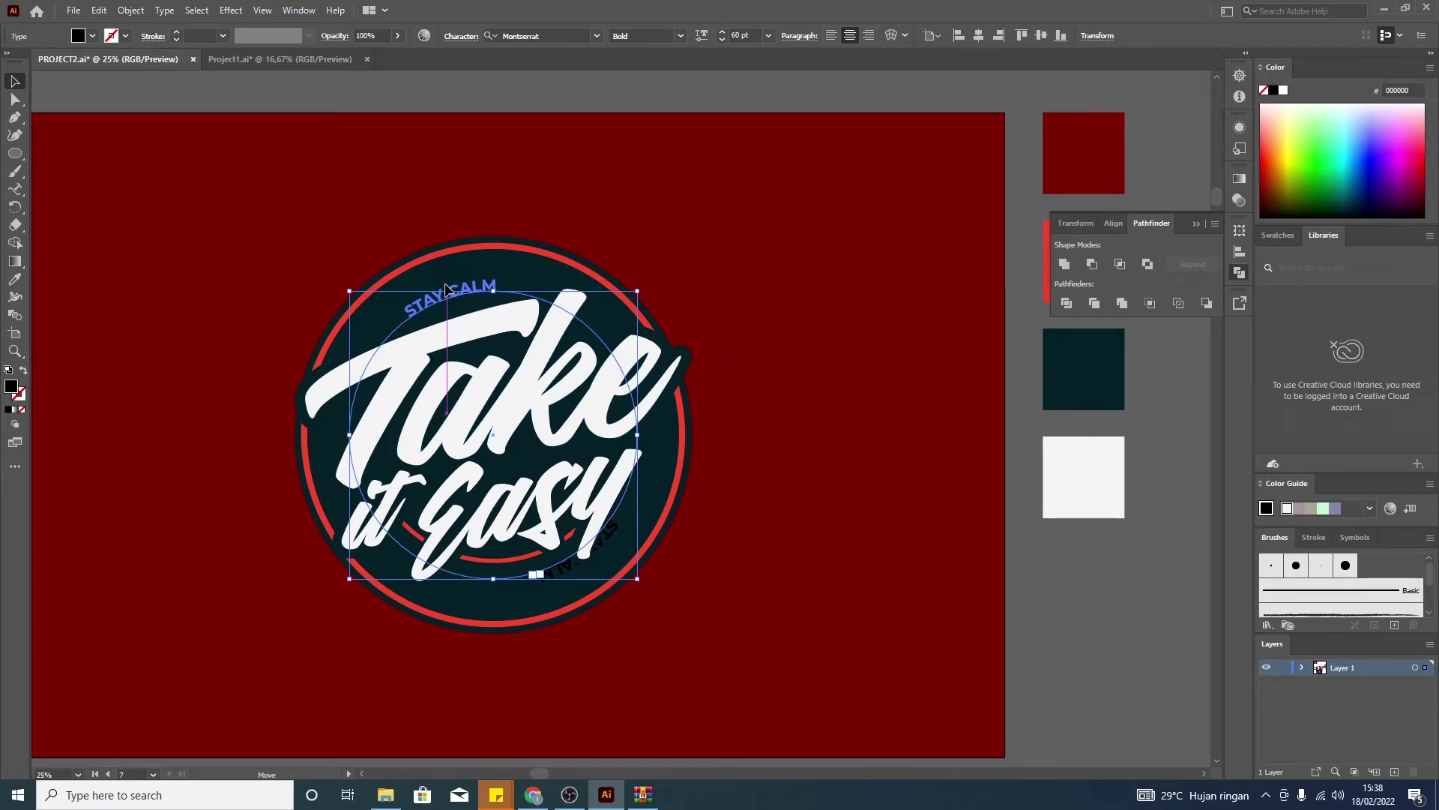
pyautogui.moveTo(446, 289); pyautogui.dragTo(443, 291)
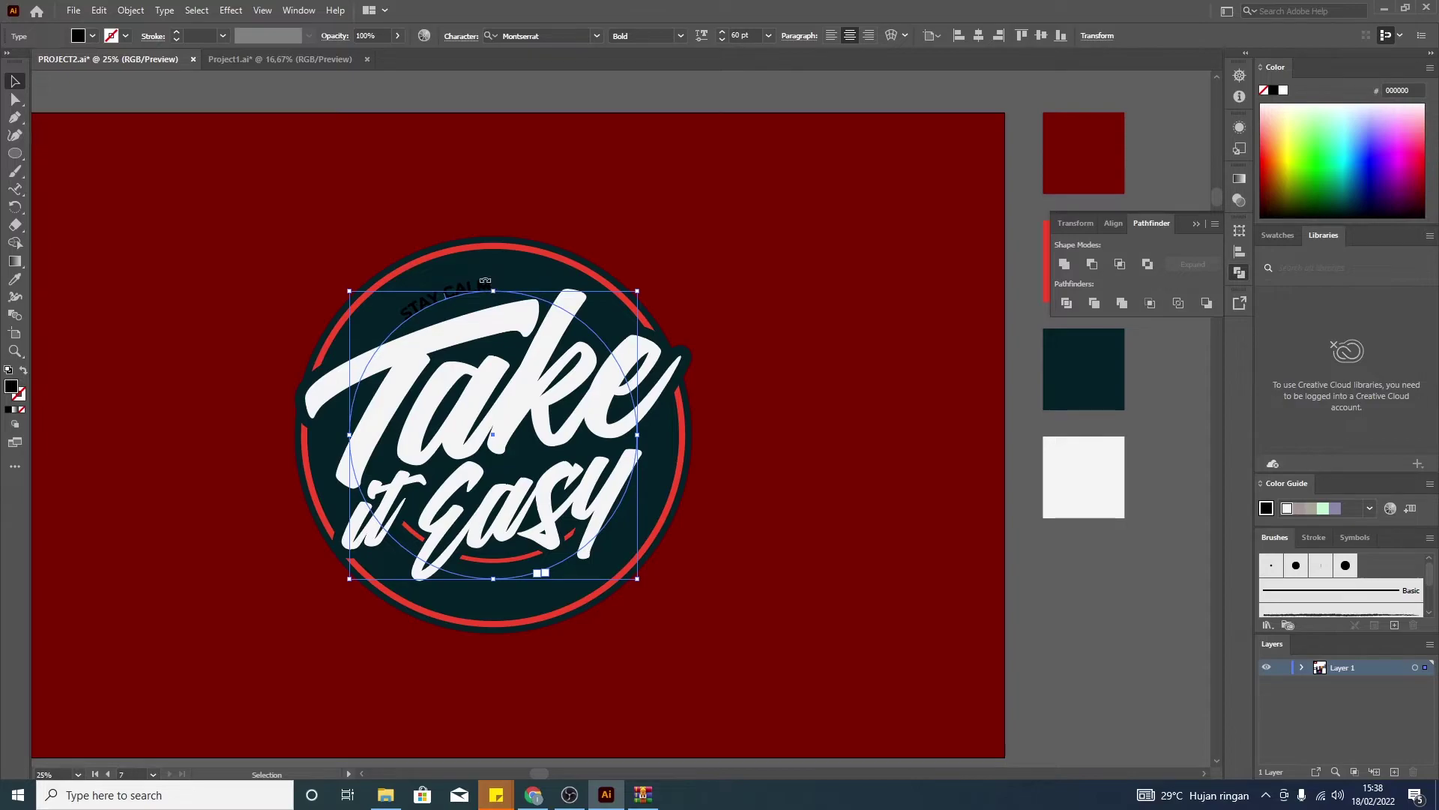
pyautogui.press('i')
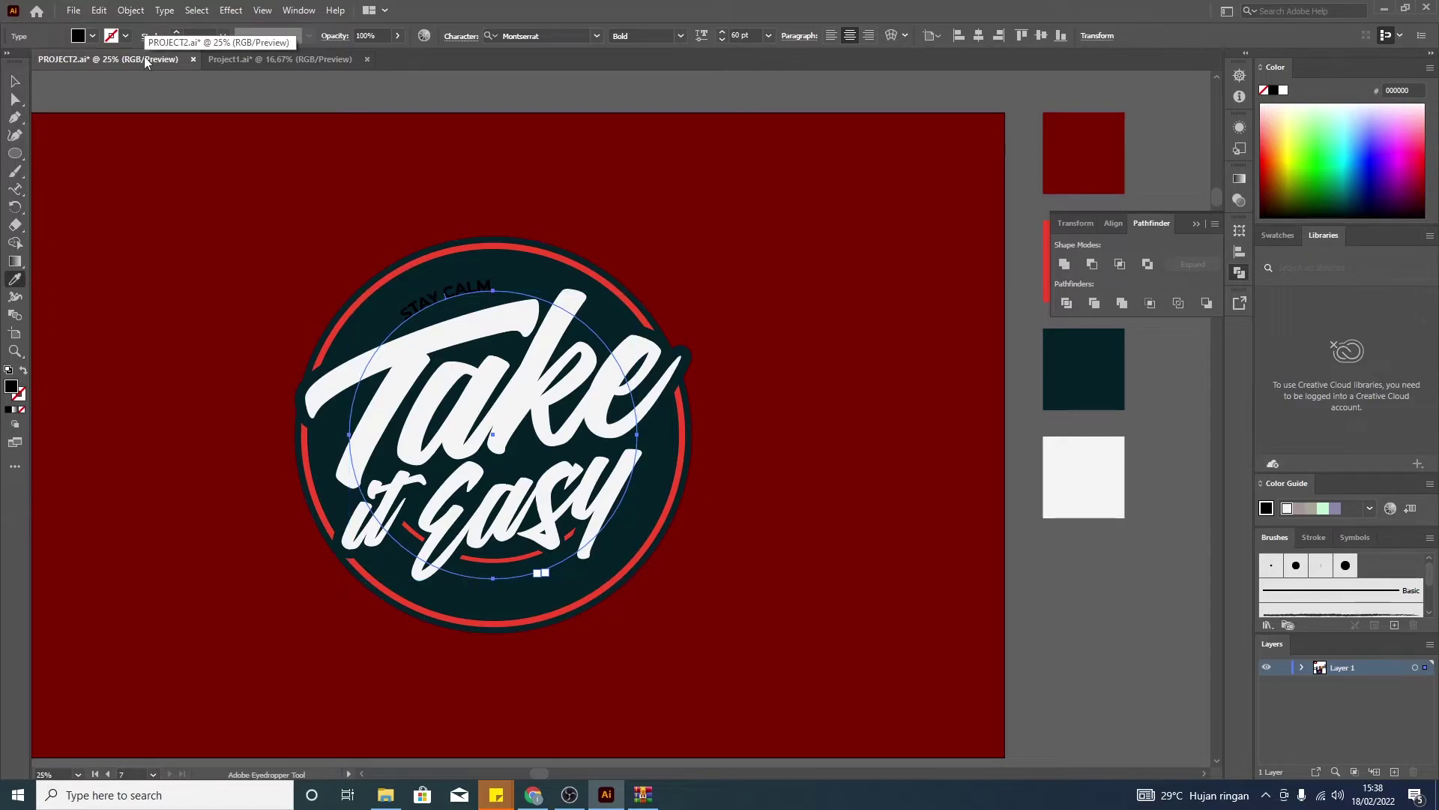
# - Colour the curved text ring red, add 'AND' to read STAY CALM AND, and enlarge to 73 pt
pyautogui.click(381, 282)
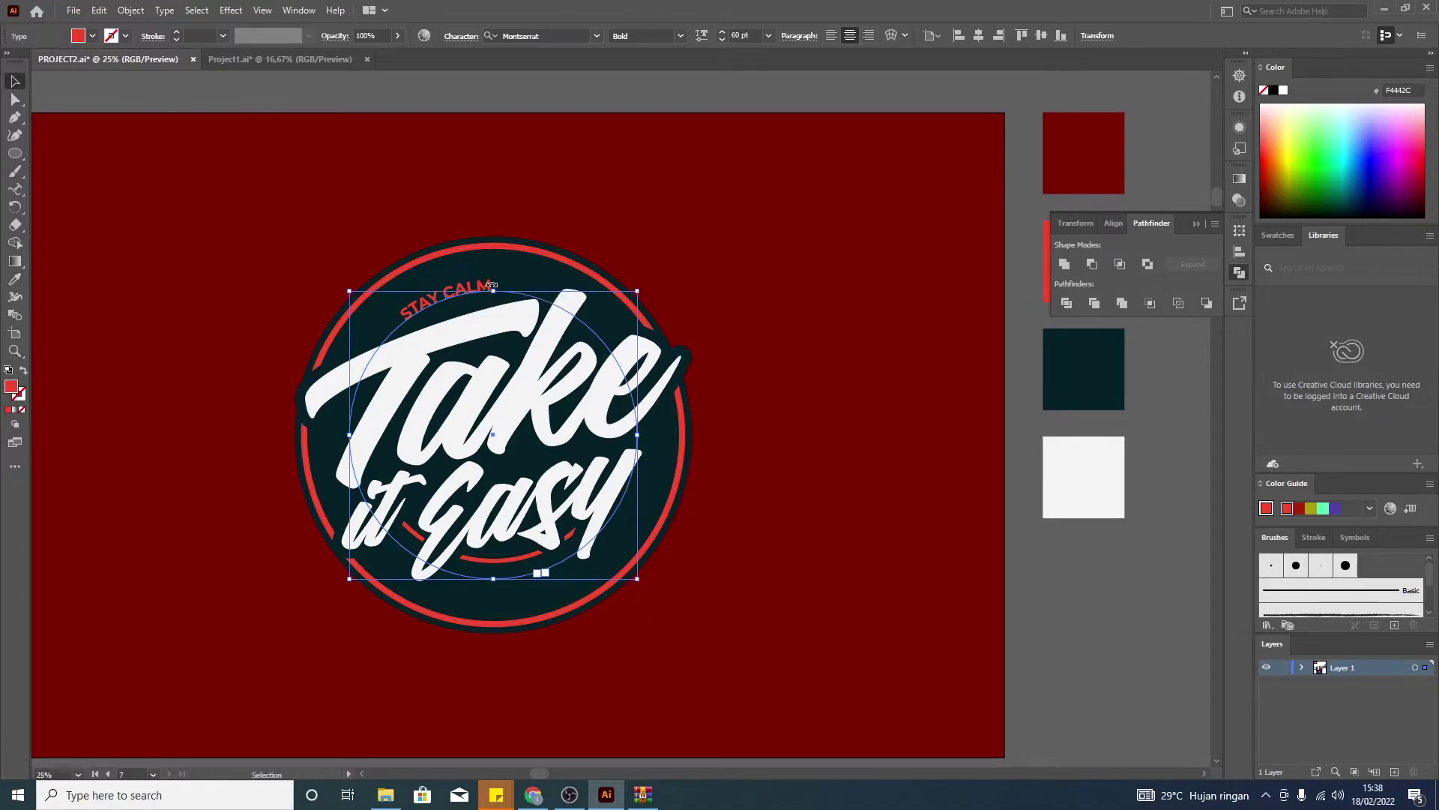
pyautogui.press('t')
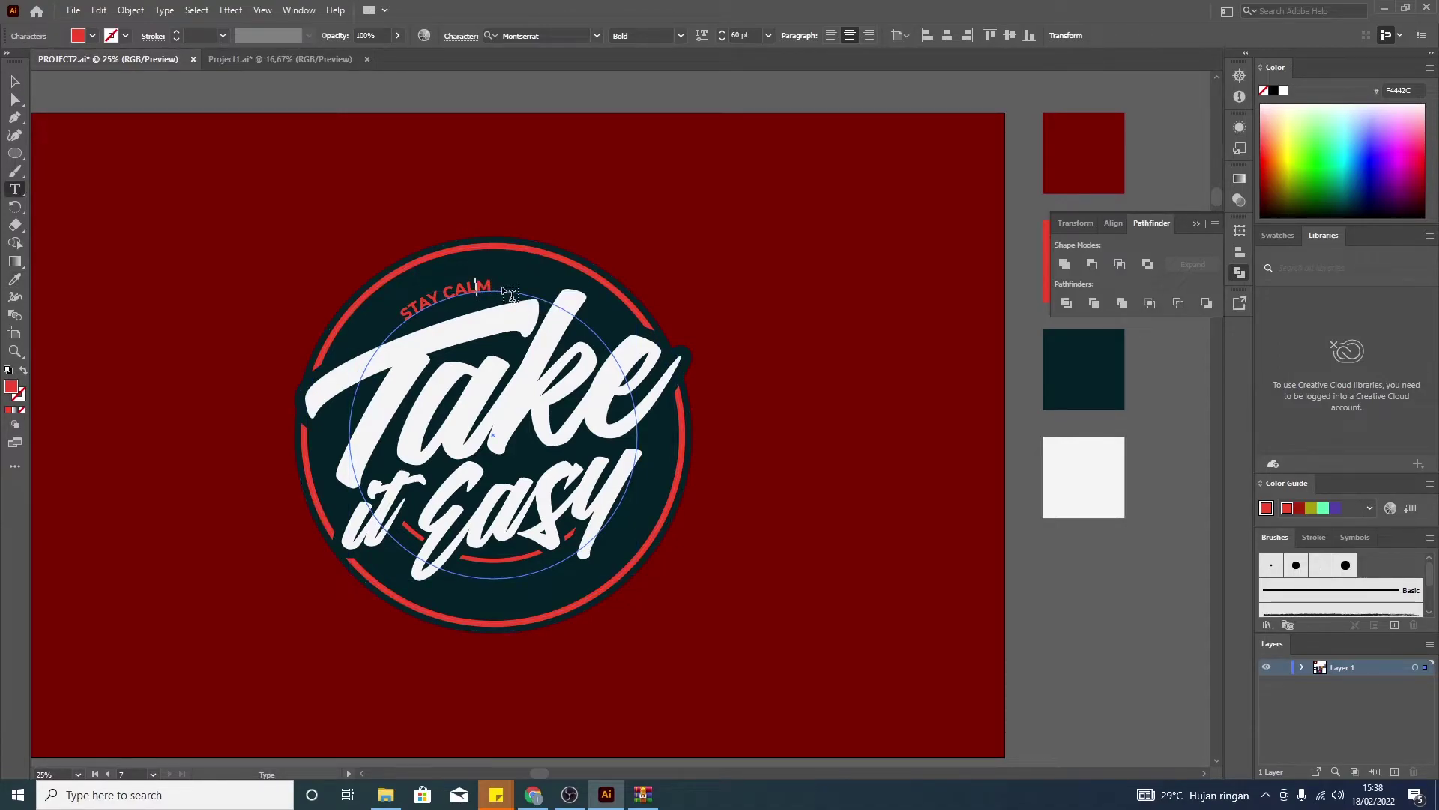
pyautogui.write(' AND')
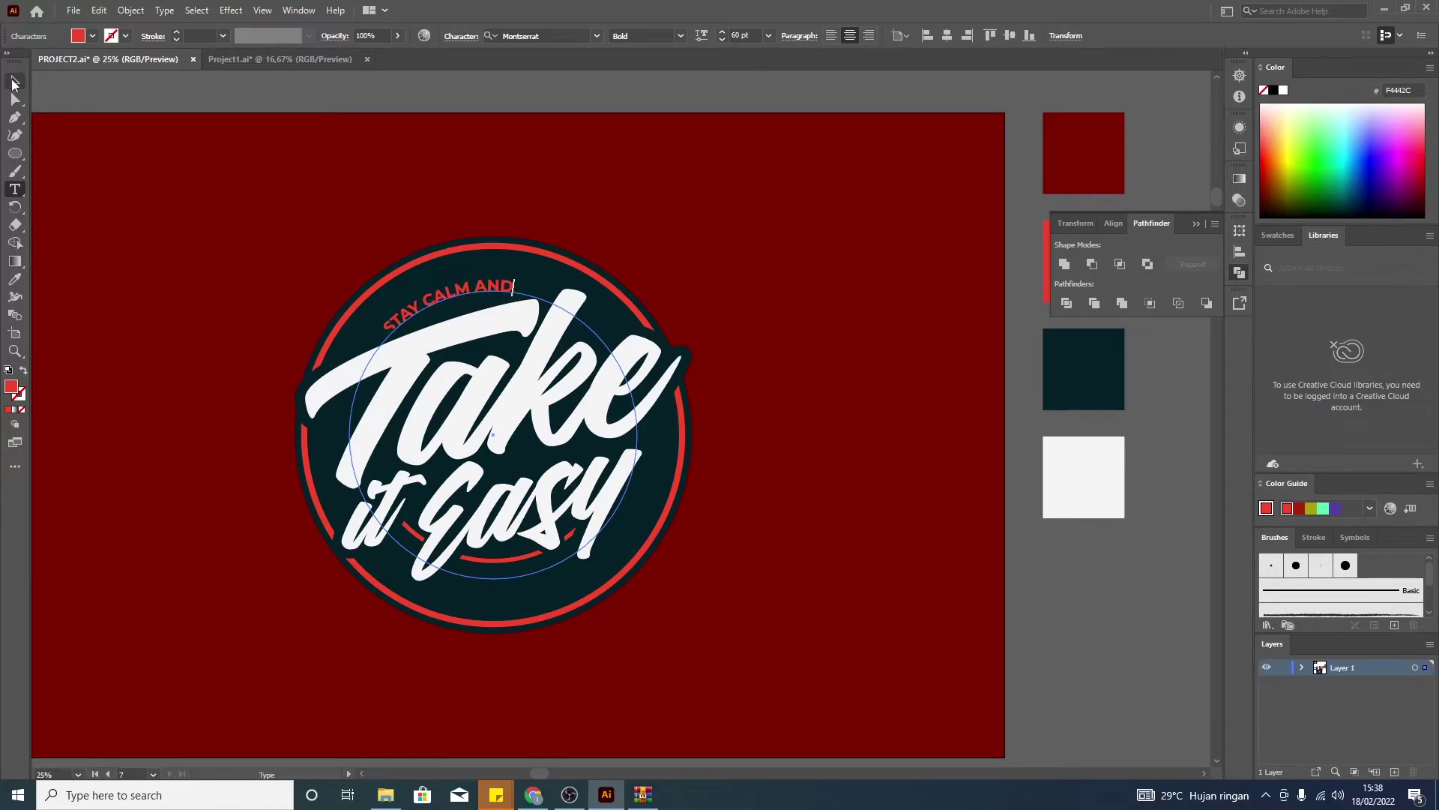
pyautogui.click(13, 82)
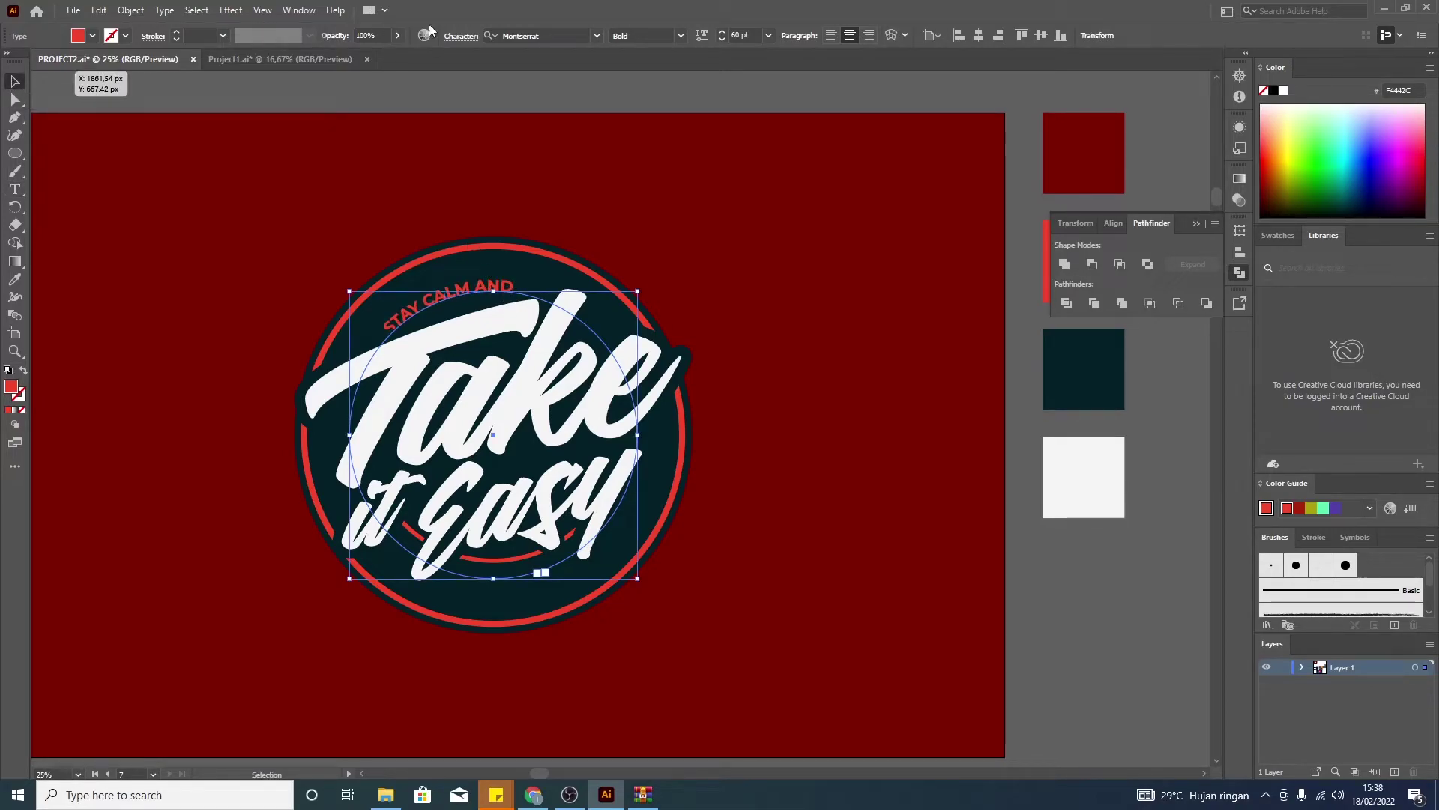
pyautogui.click(722, 36)
pyautogui.click(722, 35)
pyautogui.click(722, 35)
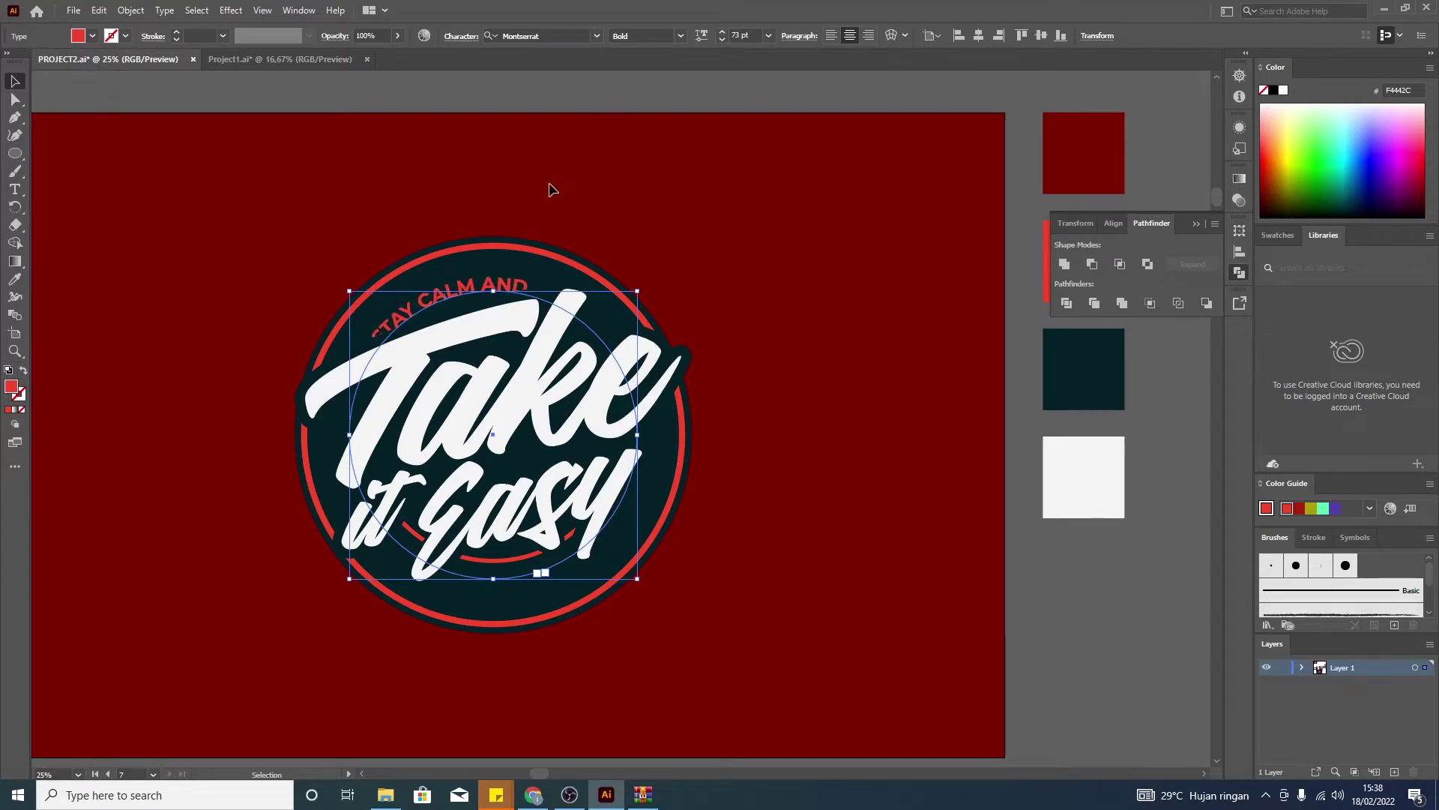
# - Bring STAY CALM AND to the front and centre it over the top of the circle
pyautogui.rightClick(445, 297)
pyautogui.moveTo(486, 569)
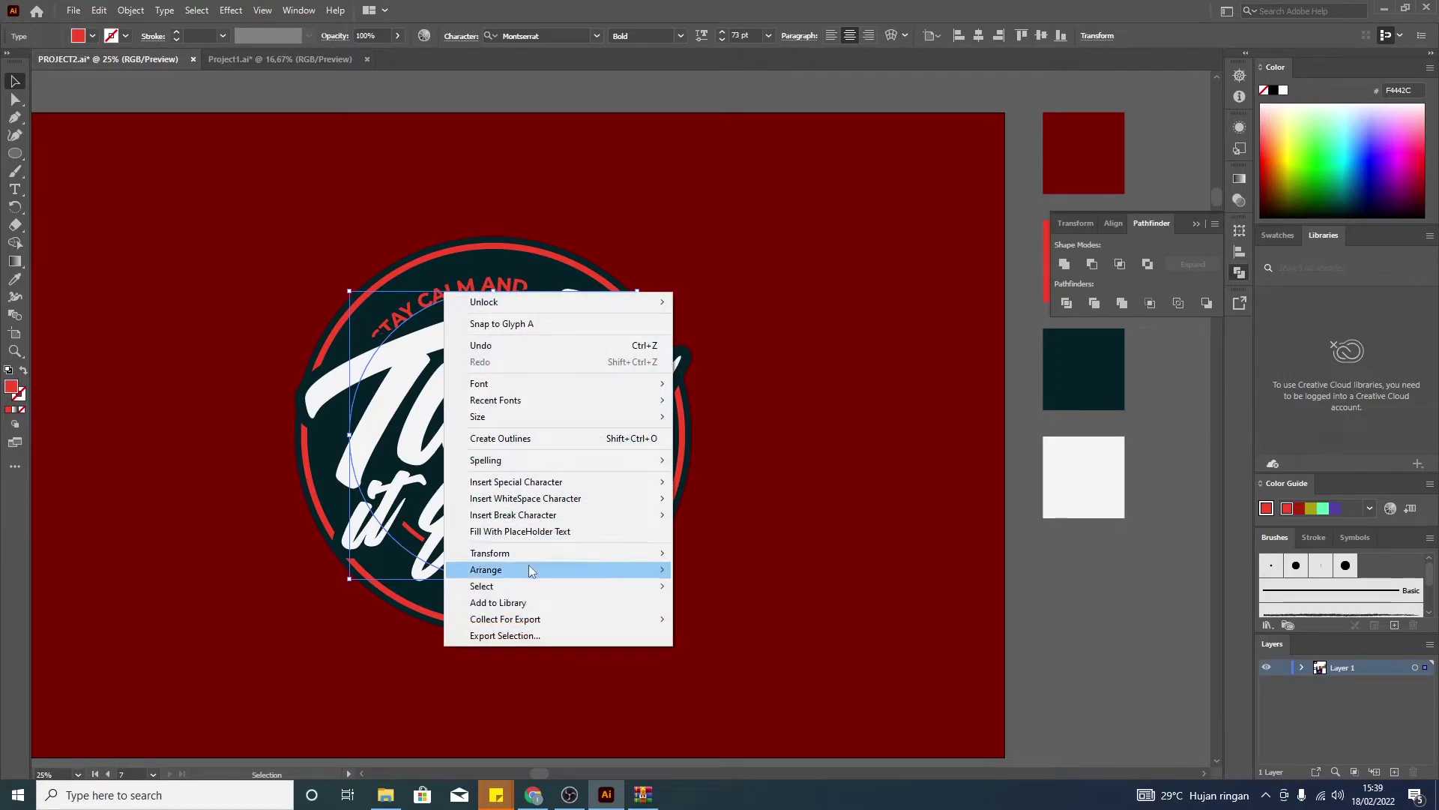
pyautogui.click(792, 569)
pyautogui.scroll(3, 470, 284)
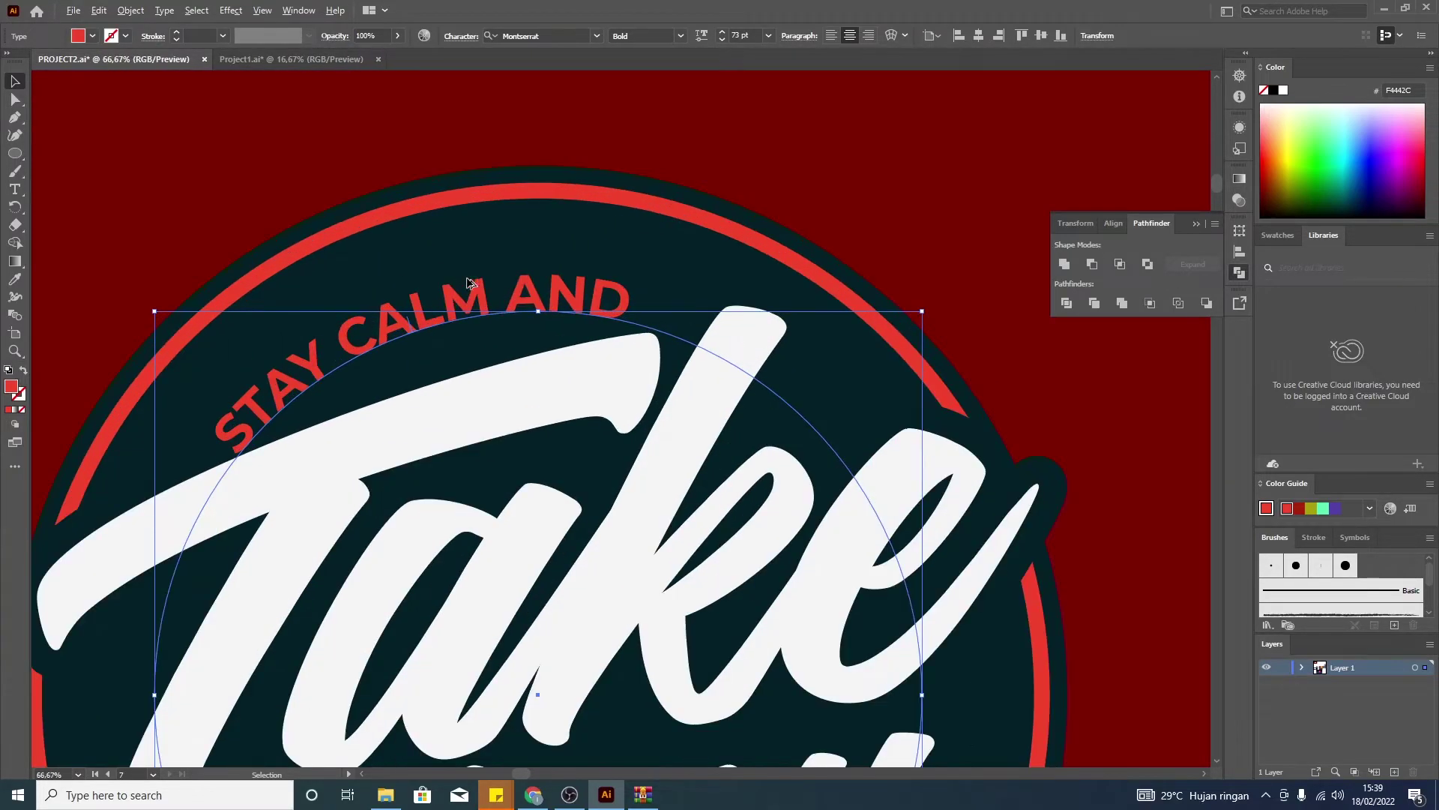
pyautogui.moveTo(408, 323); pyautogui.dragTo(405, 274)
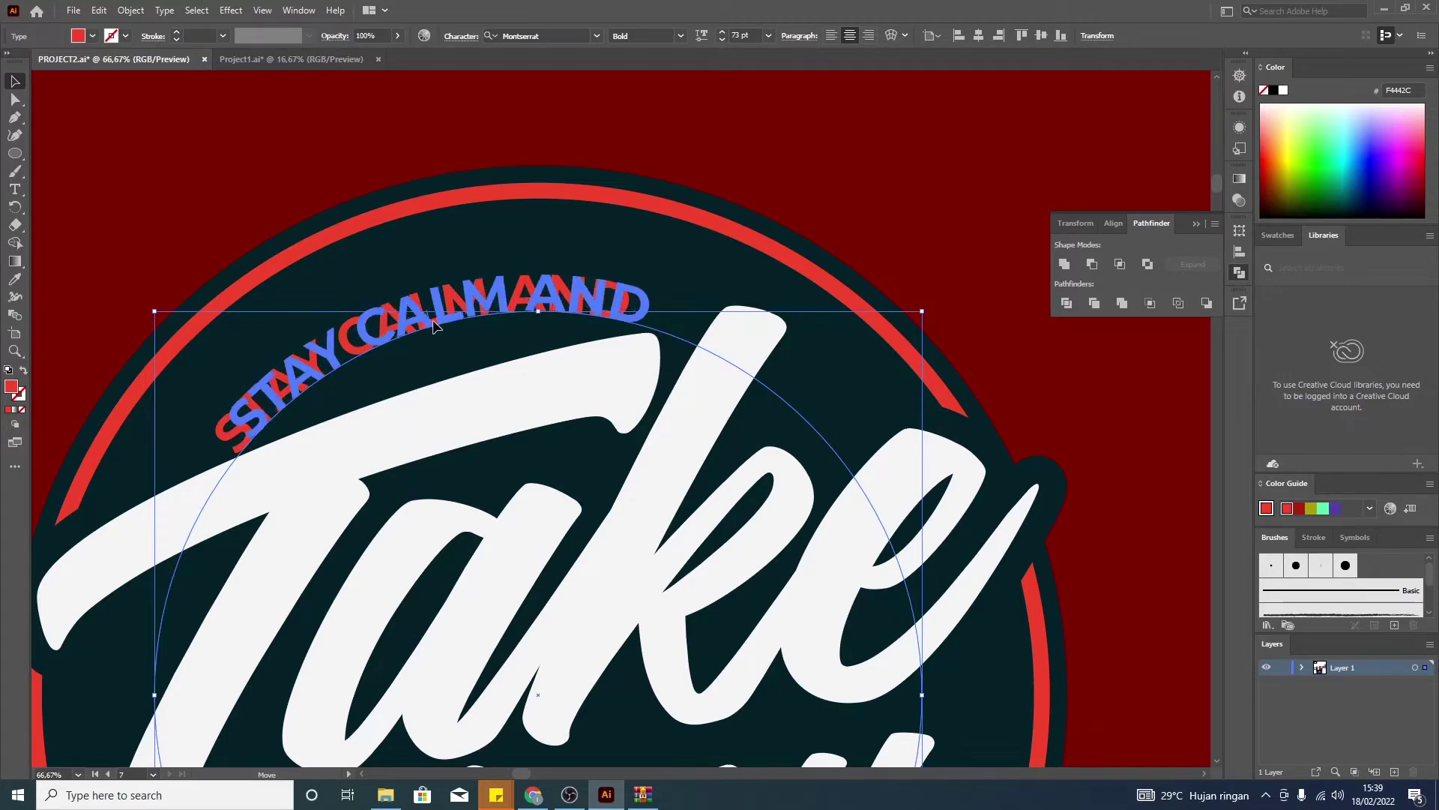
pyautogui.scroll(-2, 405, 274)
pyautogui.scroll(-2, 405, 274)
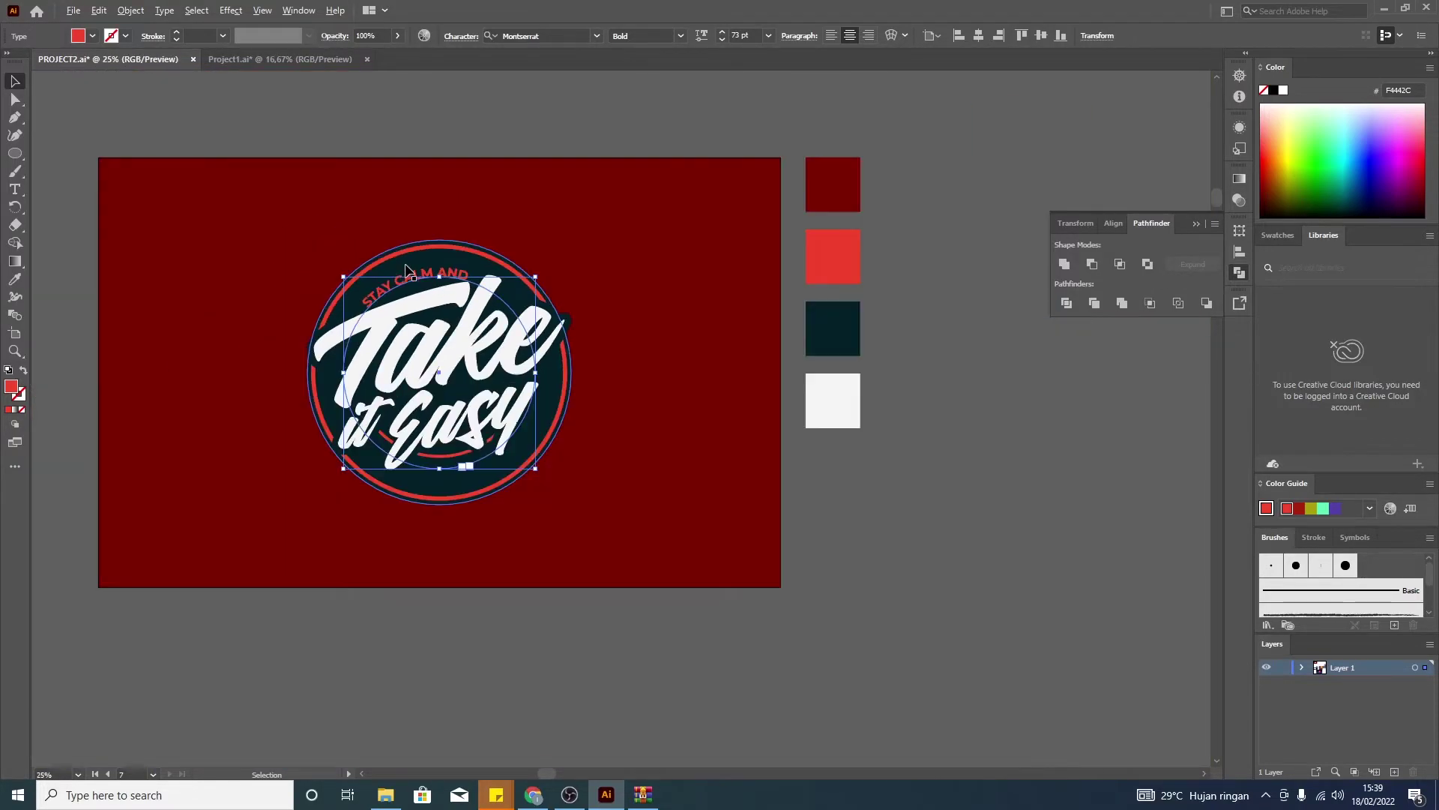
# - Scale the text circle up to about 80.7 pt so it follows the red ring
pyautogui.click(907, 530)
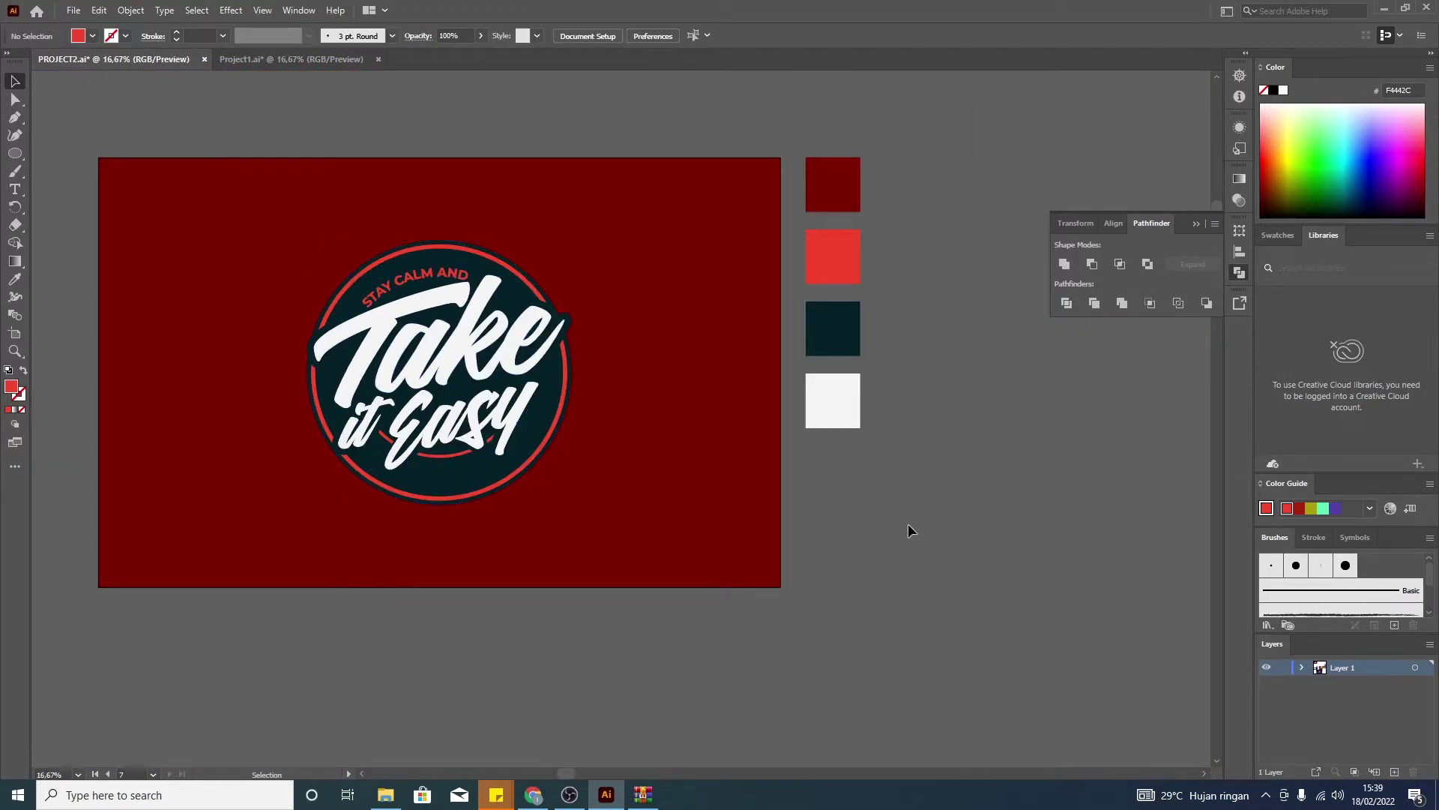
pyautogui.click(421, 281)
pyautogui.scroll(1, 413, 262)
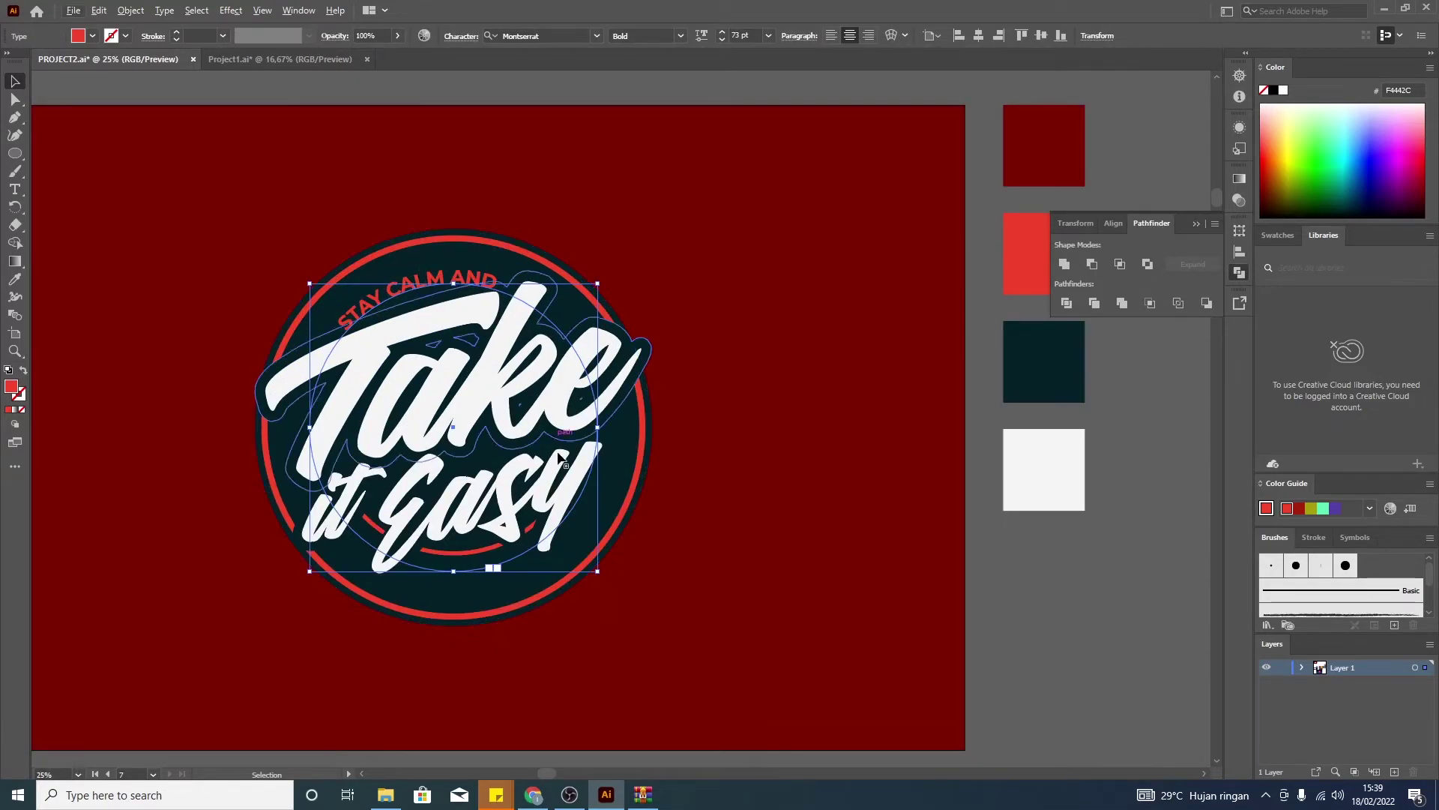
pyautogui.moveTo(598, 571); pyautogui.dragTo(613, 586)
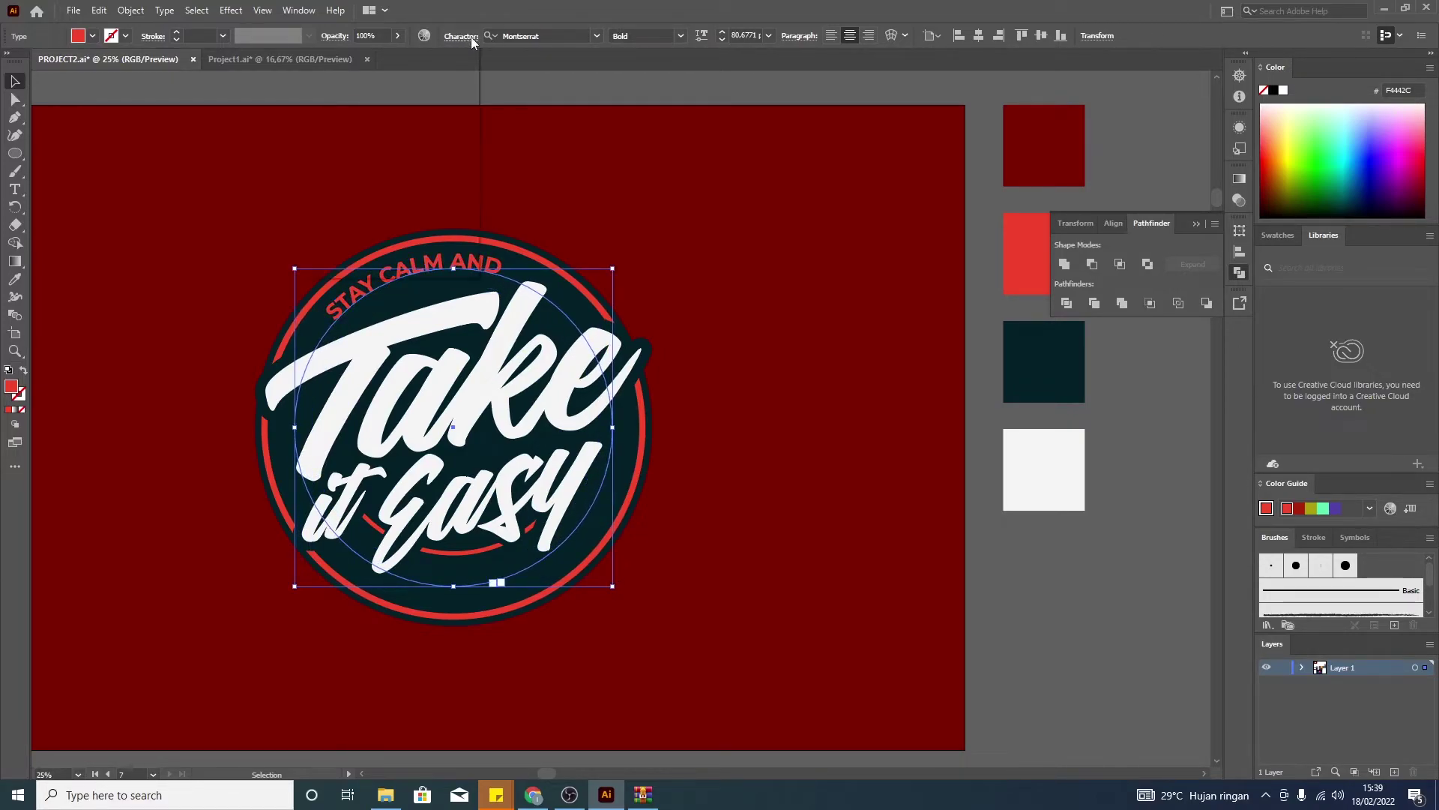
# - Set the tracking of STAY CALM AND to 50 in the Character panel
pyautogui.click(471, 38)
pyautogui.click(426, 128)
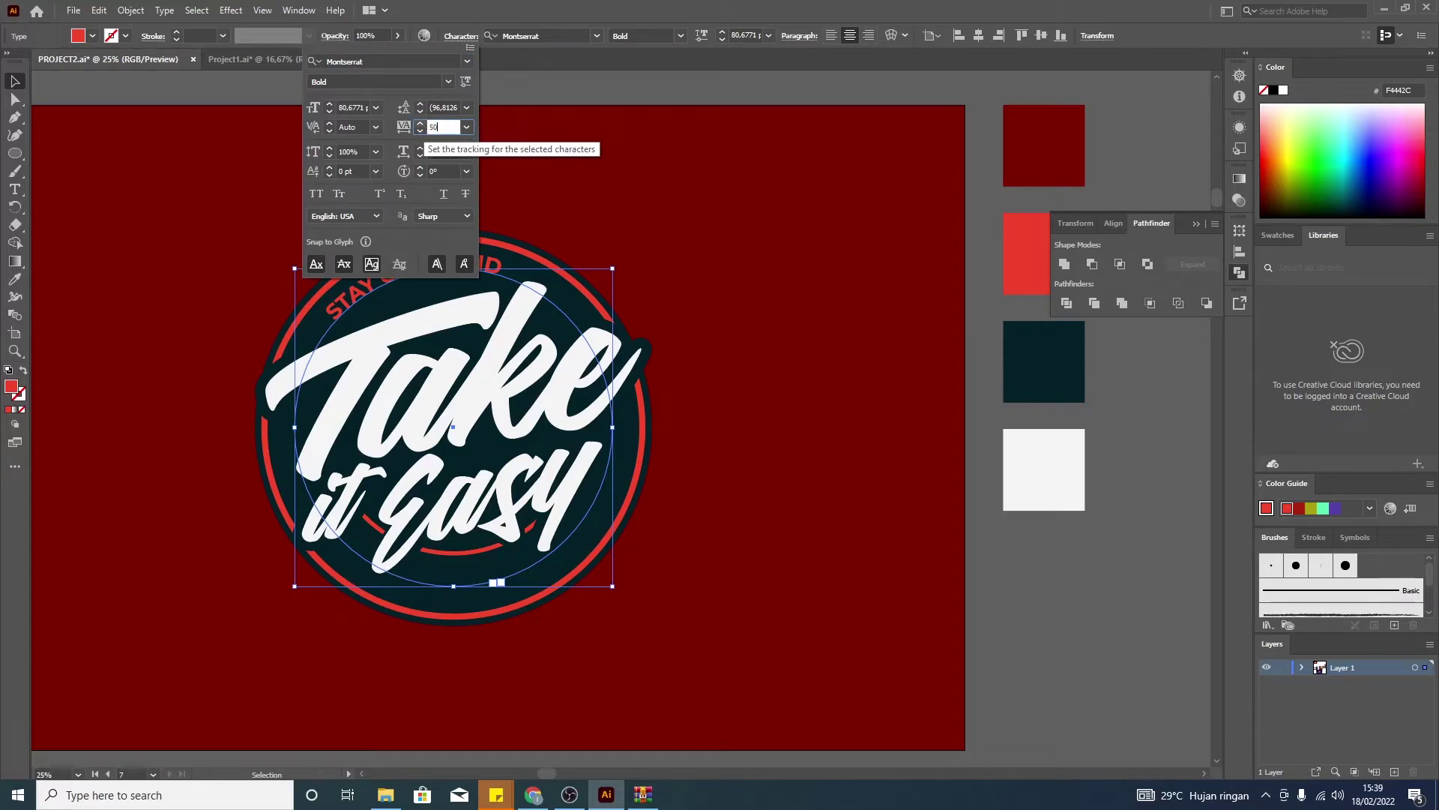
pyautogui.press('Return')
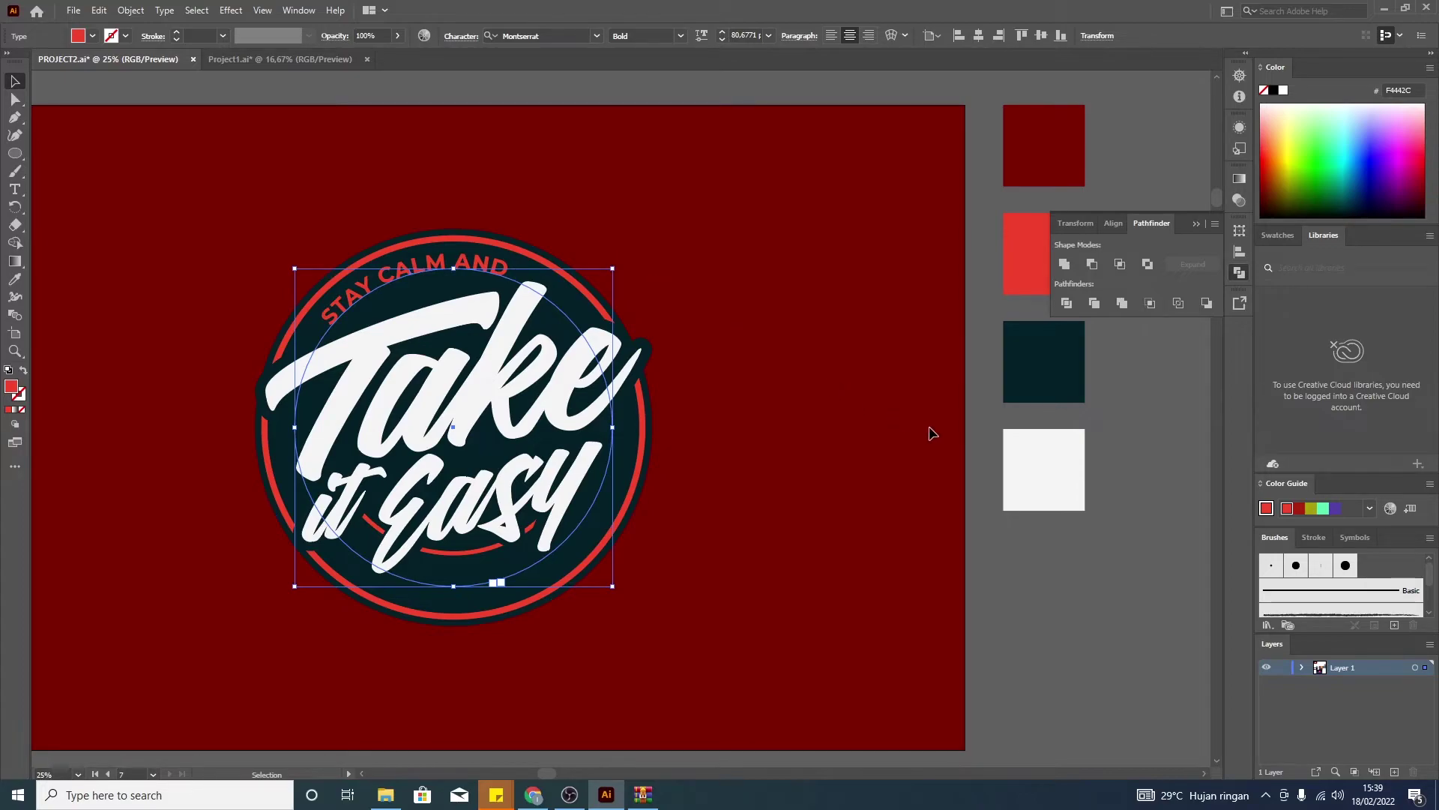
pyautogui.click(1025, 562)
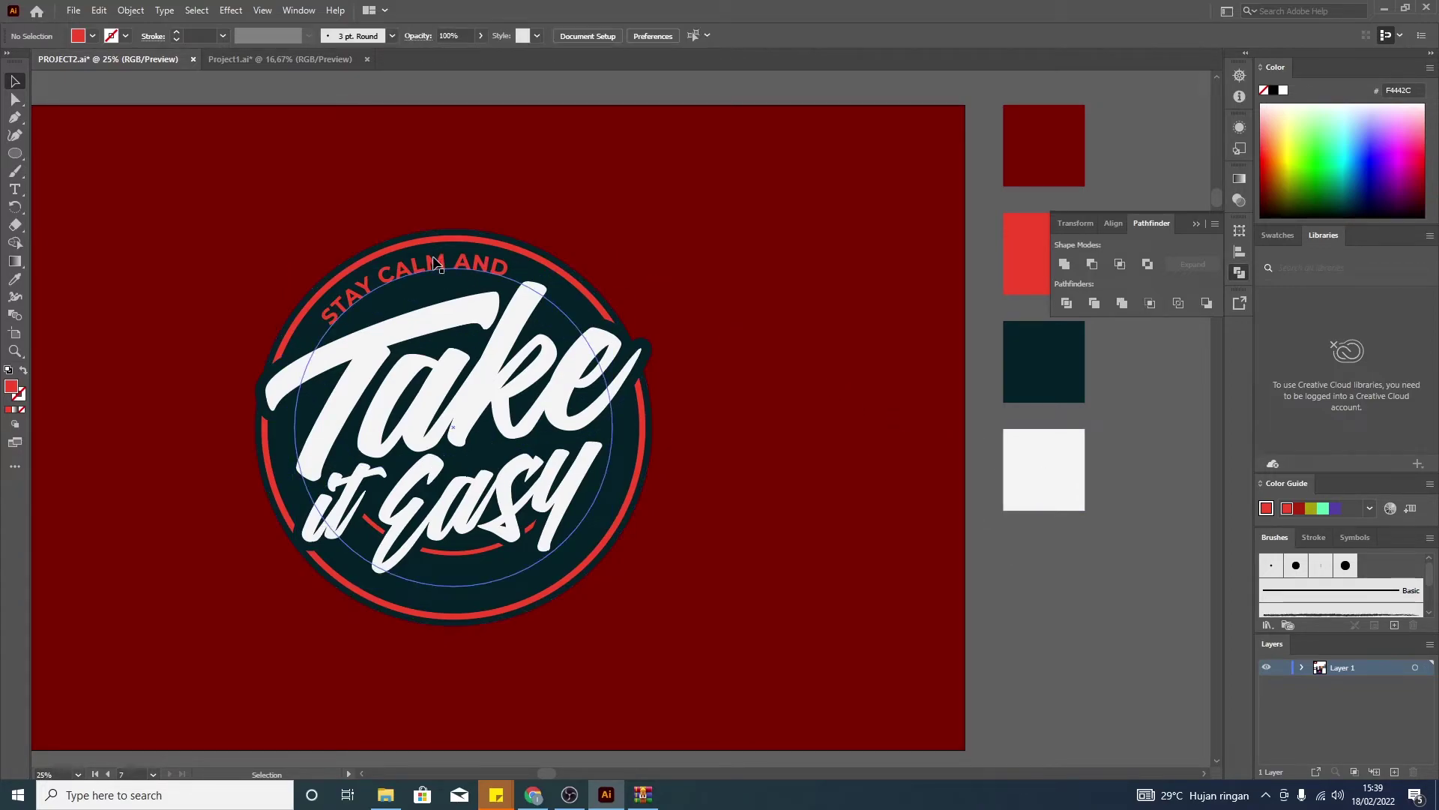
# - Copy the curved STAY CALM AND text to the circle's bottom and enlarge its path circle
pyautogui.click(397, 271)
pyautogui.press('a')
pyautogui.press('v')
pyautogui.moveTo(412, 277); pyautogui.dragTo(516, 548)
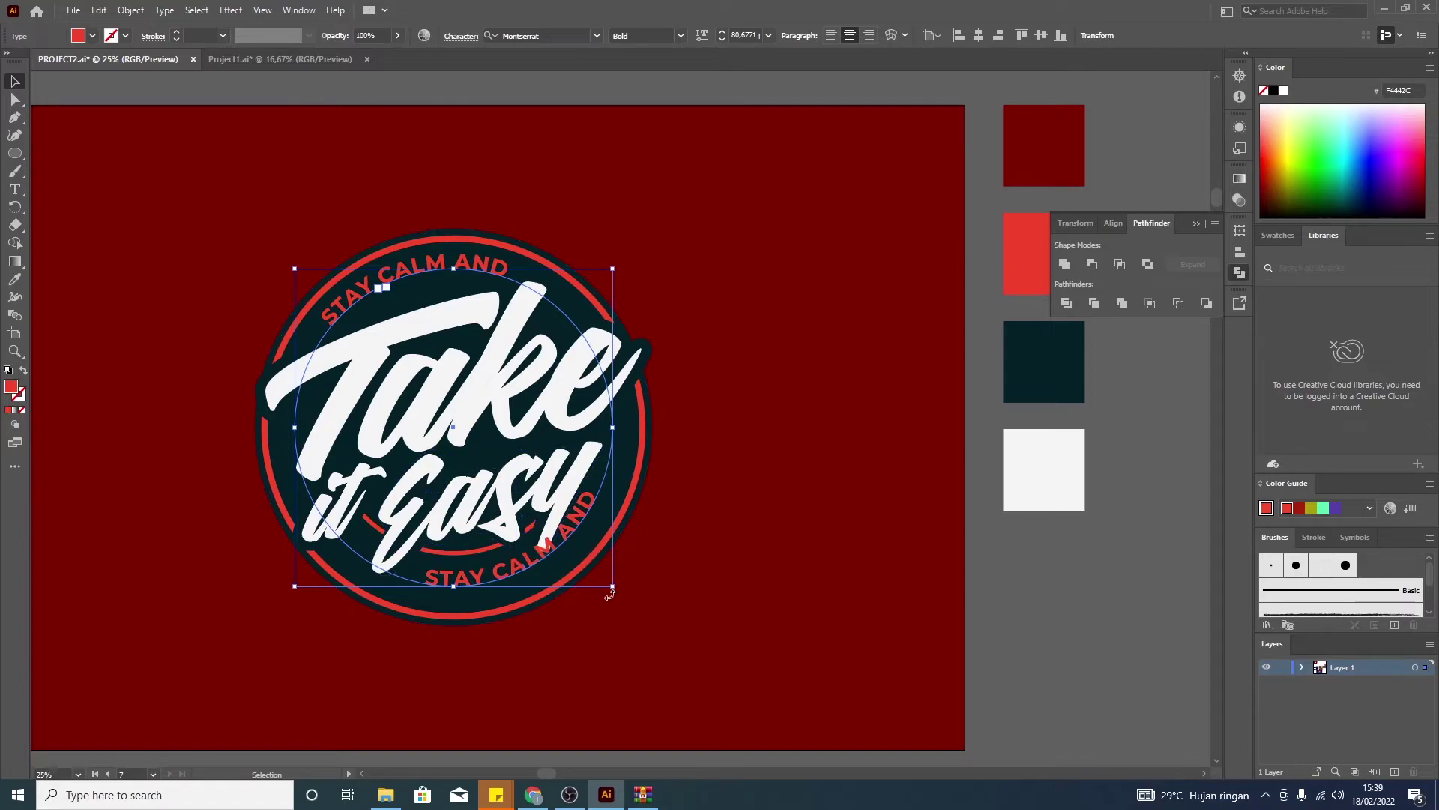
pyautogui.moveTo(613, 586); pyautogui.dragTo(634, 603)
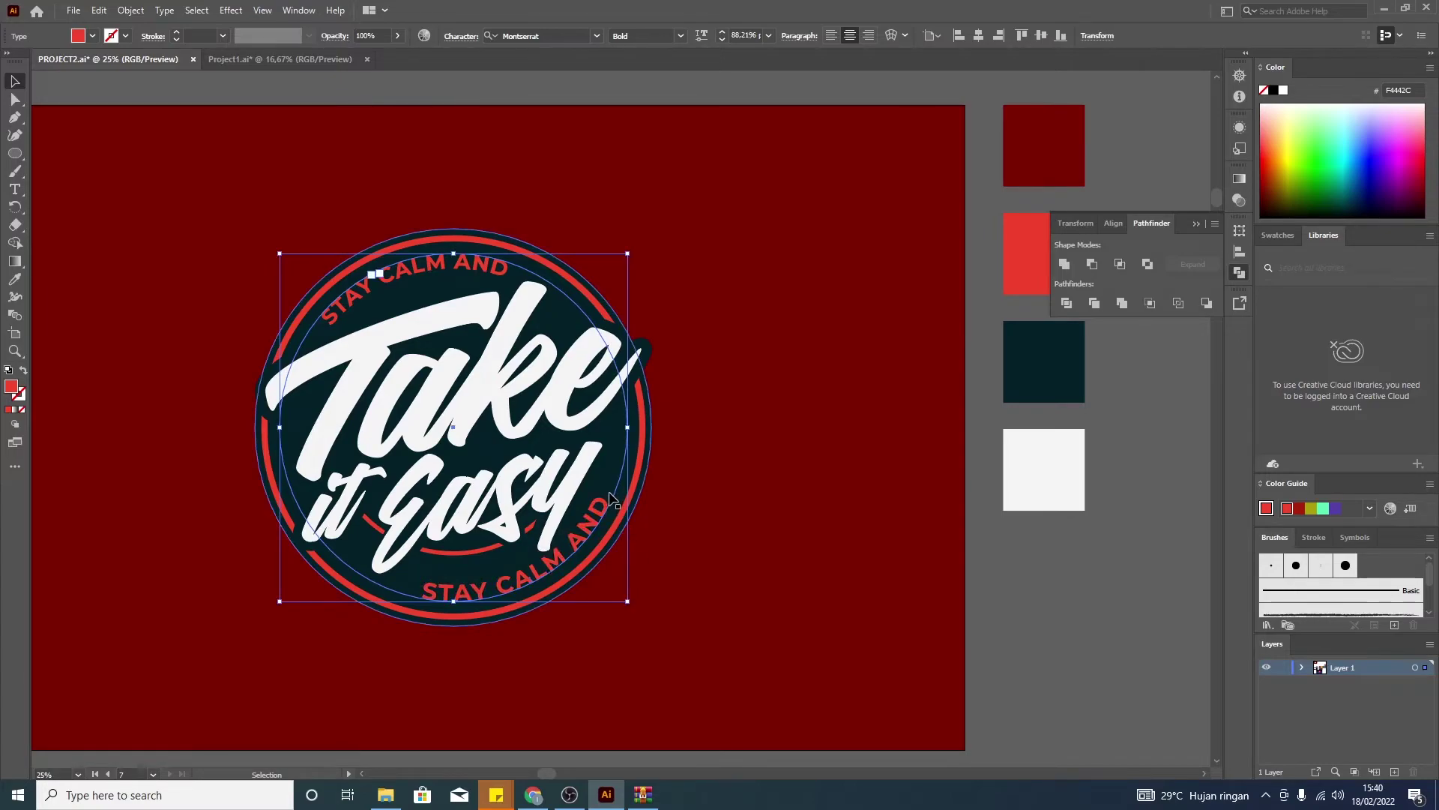
# - Replace the lower curved text's wording with ENJOY YOUR LIFE
pyautogui.click(608, 500)
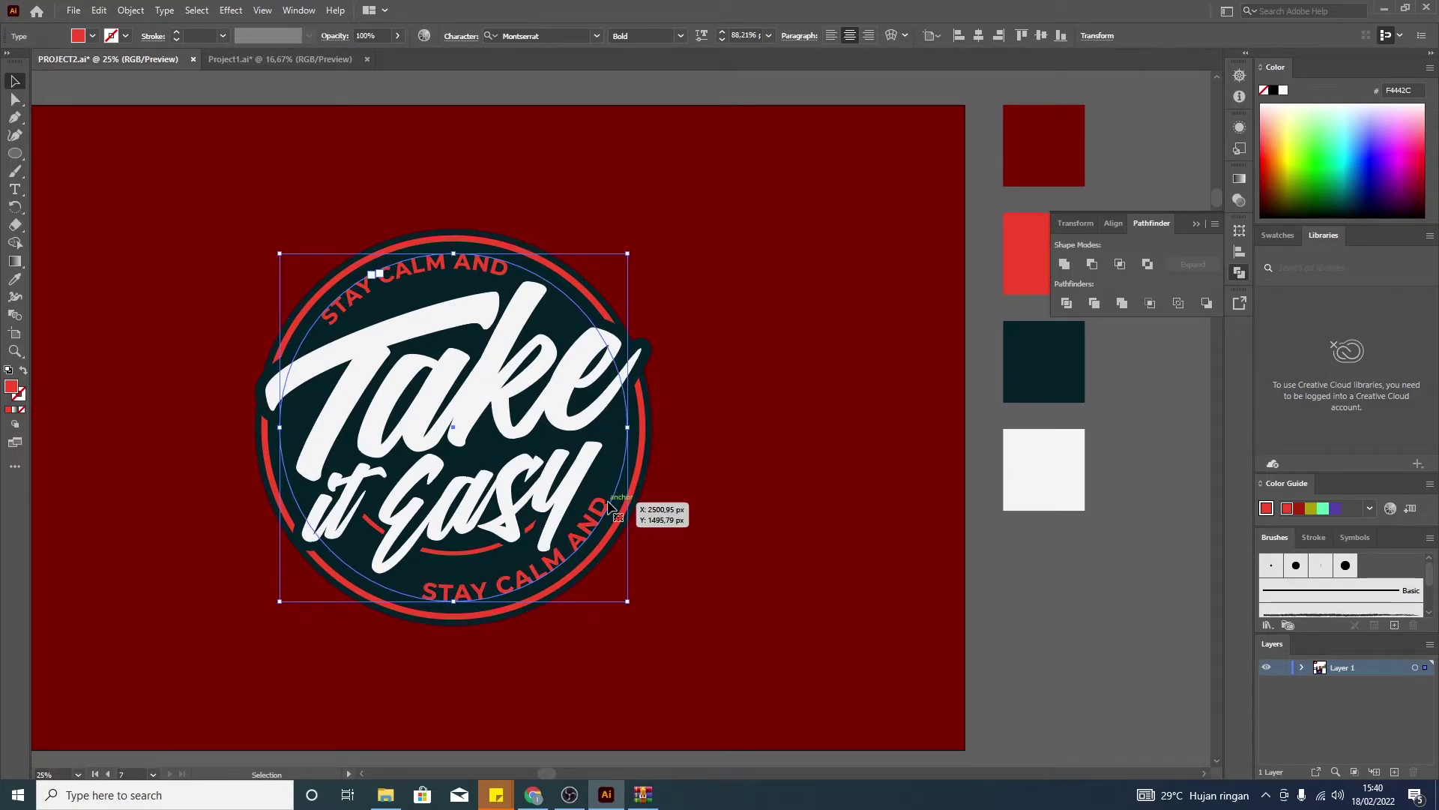
pyautogui.doubleClick(608, 500)
pyautogui.press('BackSpace')
pyautogui.press('BackSpace')
pyautogui.press('BackSpace')
pyautogui.press('BackSpace')
pyautogui.press('BackSpace')
pyautogui.press('BackSpace')
pyautogui.press('BackSpace')
pyautogui.press('BackSpace')
pyautogui.press('BackSpace')
pyautogui.press('BackSpace')
pyautogui.press('BackSpace')
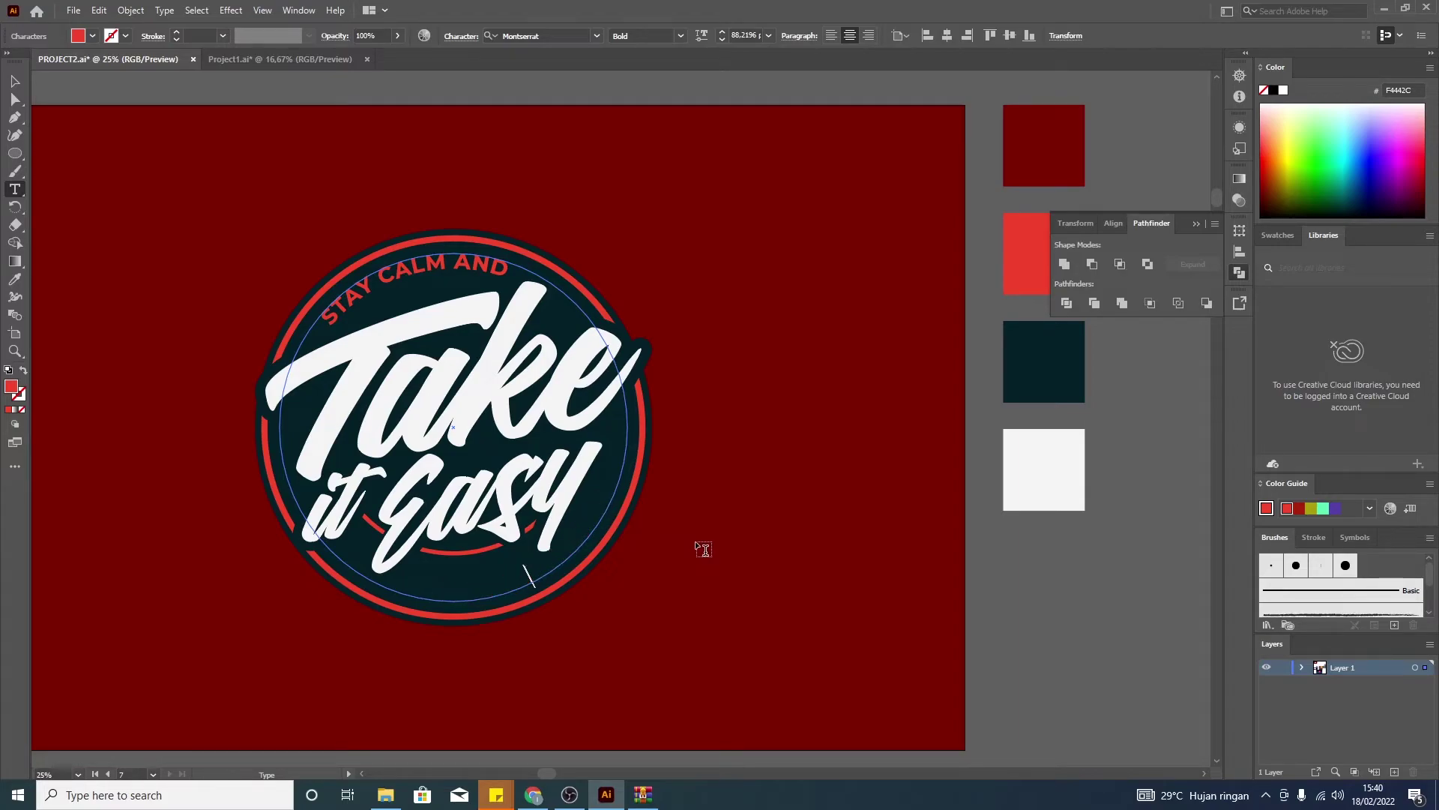
pyautogui.write('ENJO')
pyautogui.press('BackSpace')
pyautogui.write('OY YOUR')
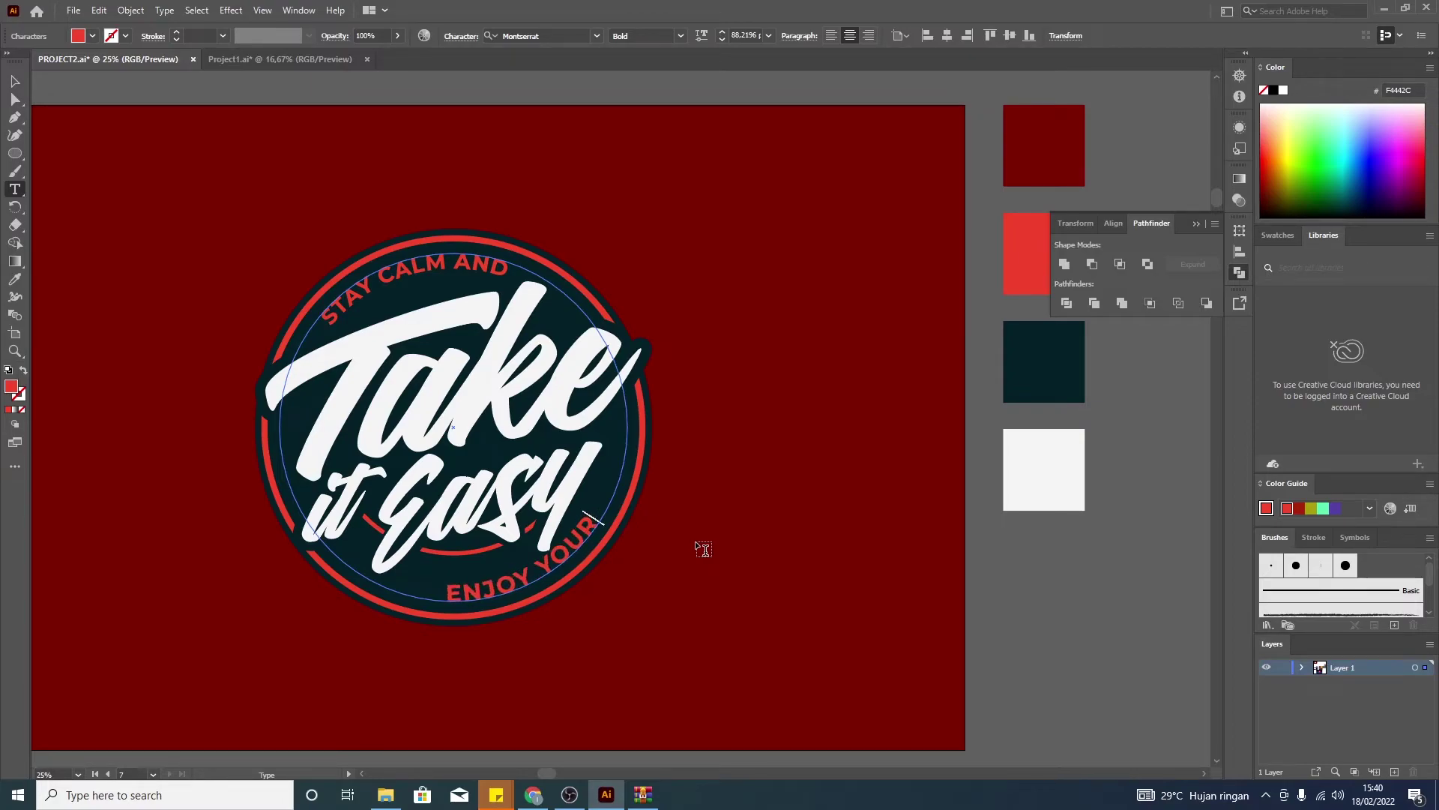
pyautogui.write(' LI')
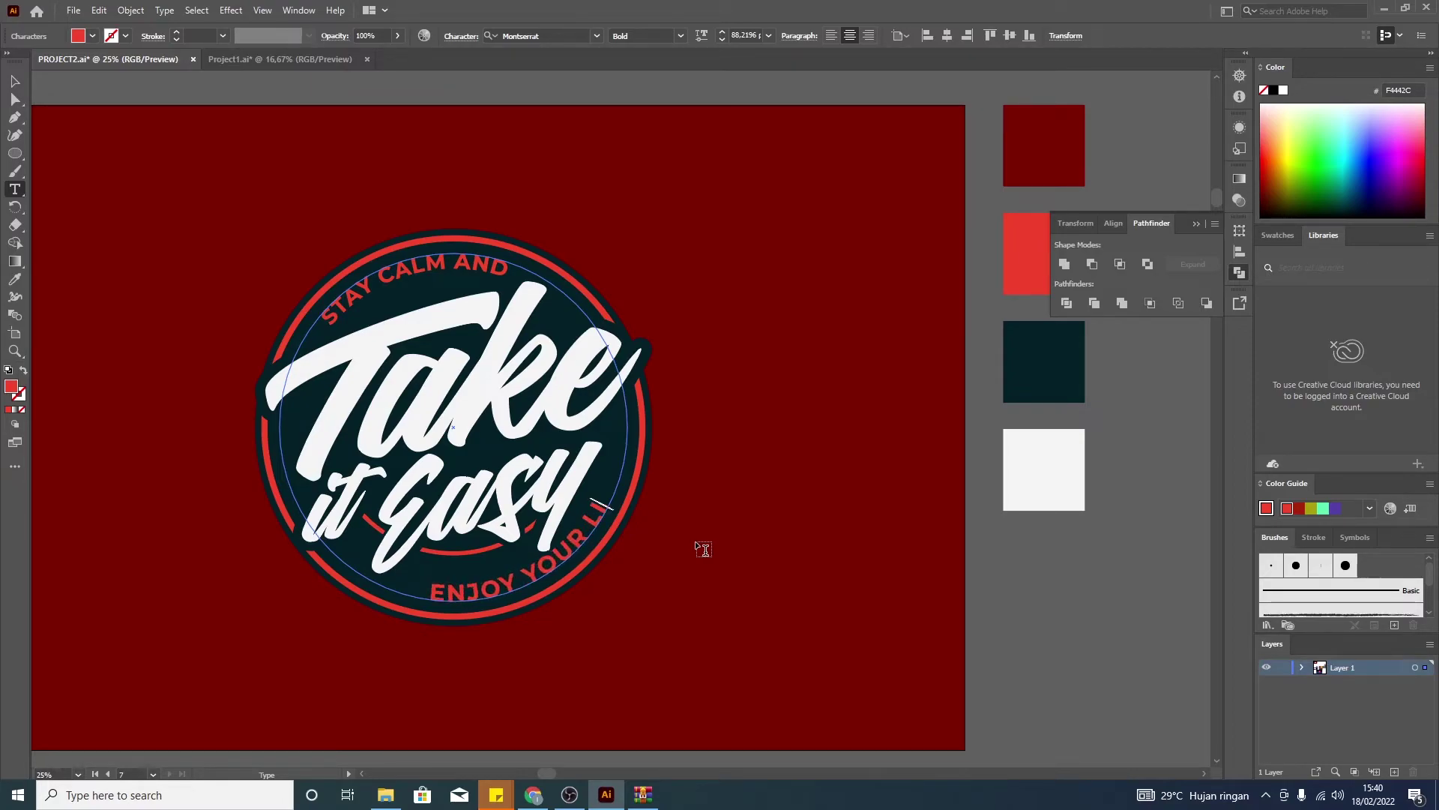
pyautogui.write('FE')
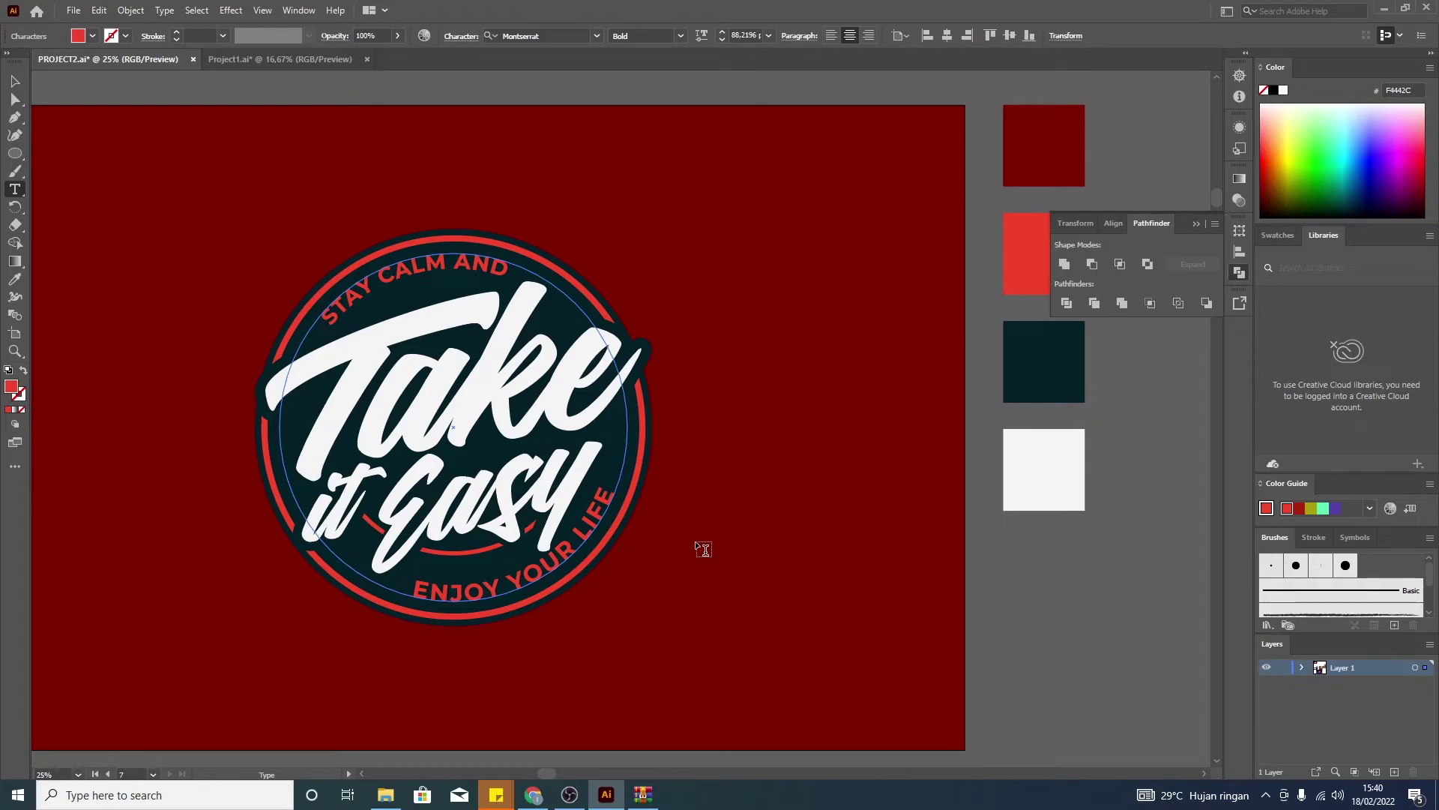
pyautogui.click(16, 81)
pyautogui.click(342, 114)
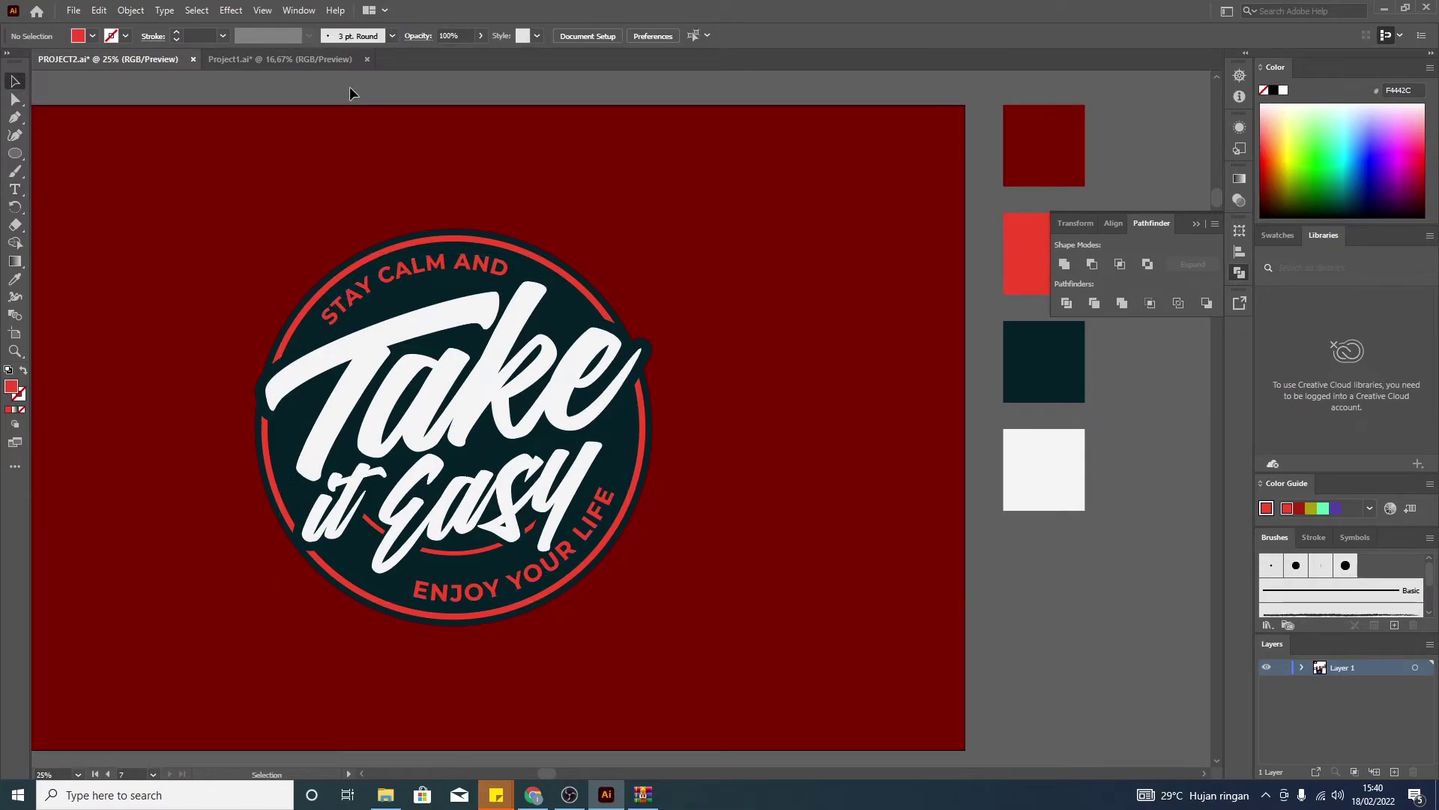
# - Draw a small 26 px red dot just after LIFE with the Ellipse tool
pyautogui.click(597, 537)
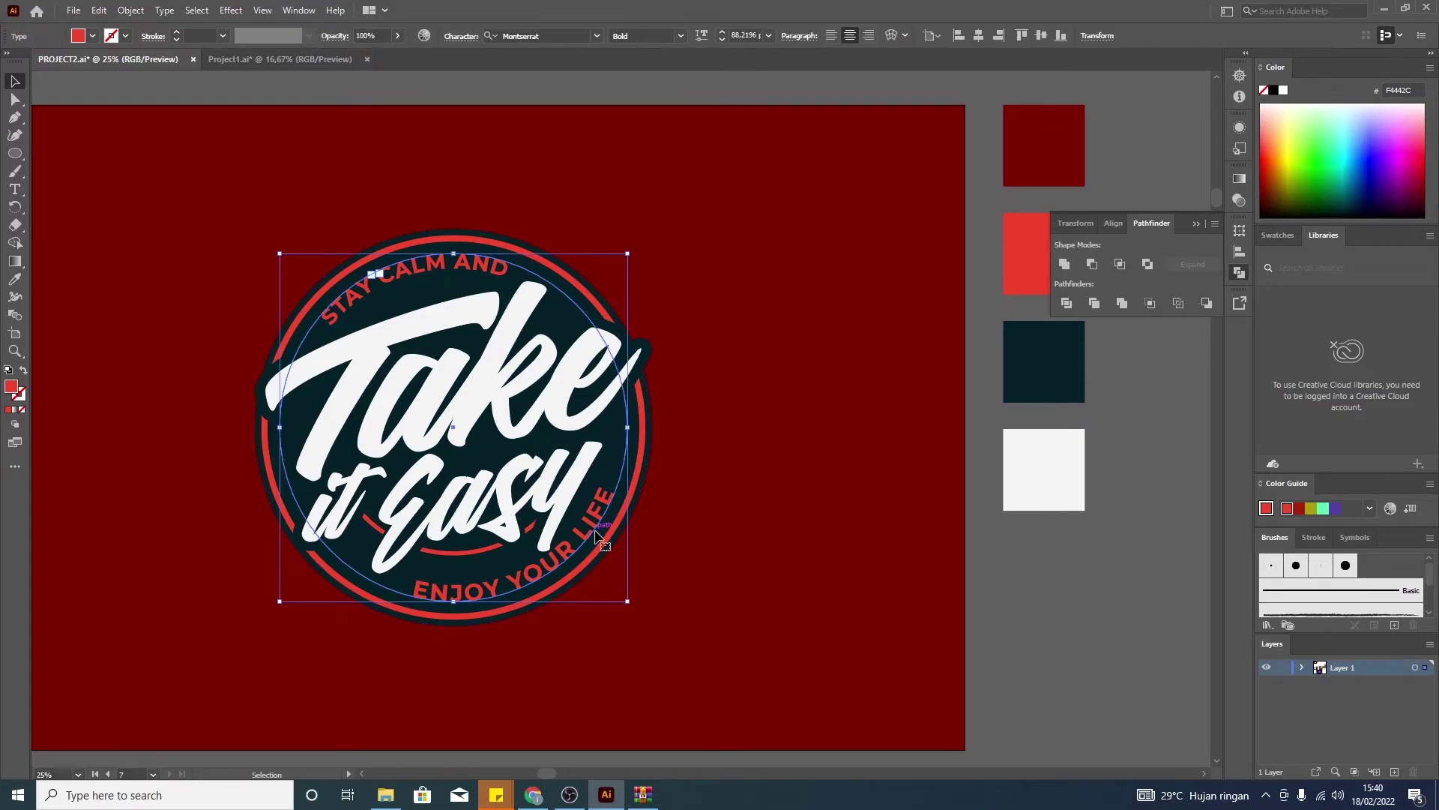
pyautogui.keyDown('shift'); pyautogui.click(628, 602); pyautogui.keyUp('shift')
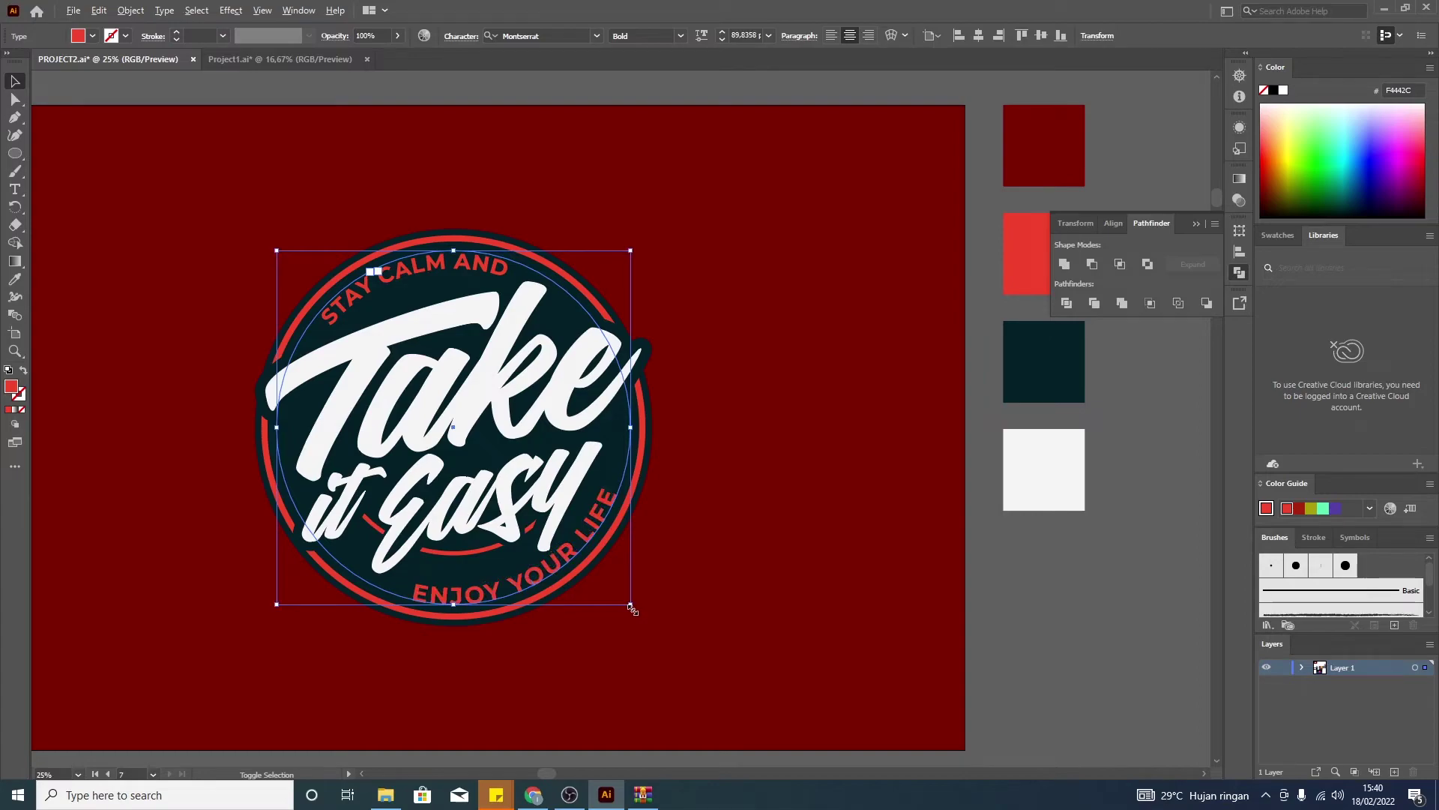
pyautogui.click(769, 606)
pyautogui.click(15, 152)
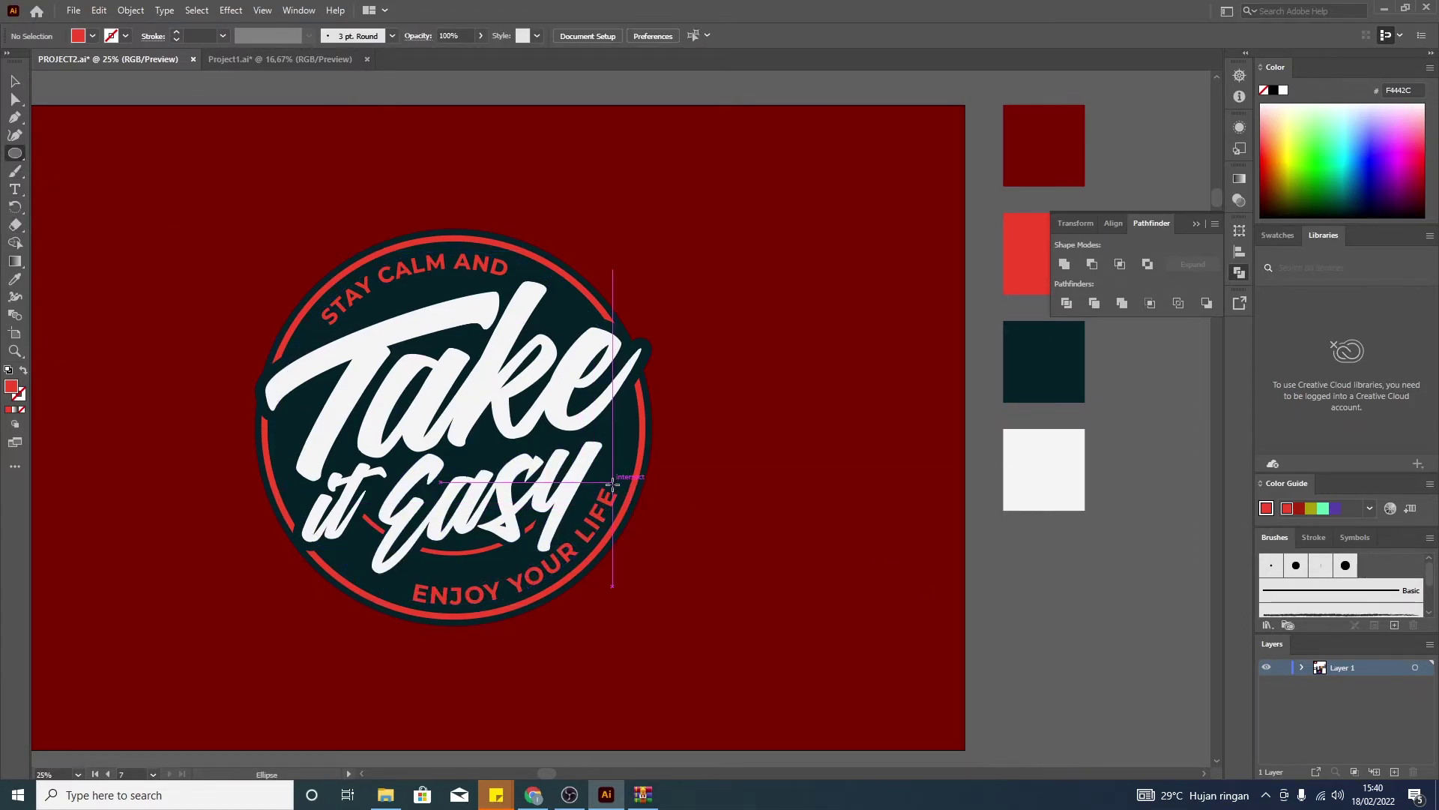
pyautogui.scroll(1, 613, 485)
pyautogui.scroll(2, 613, 484)
pyautogui.moveTo(612, 482)
pyautogui.mouseDown()
pyautogui.moveTo(623, 492)
pyautogui.moveTo(202, 719)
pyautogui.mouseUp()
pyautogui.press('v')
# - Place copies of the red dot next to ENJOY, after AND and before STAY
pyautogui.scroll(-2, 639, 512)
pyautogui.scroll(2, 640, 512)
pyautogui.scroll(-2, 202, 719)
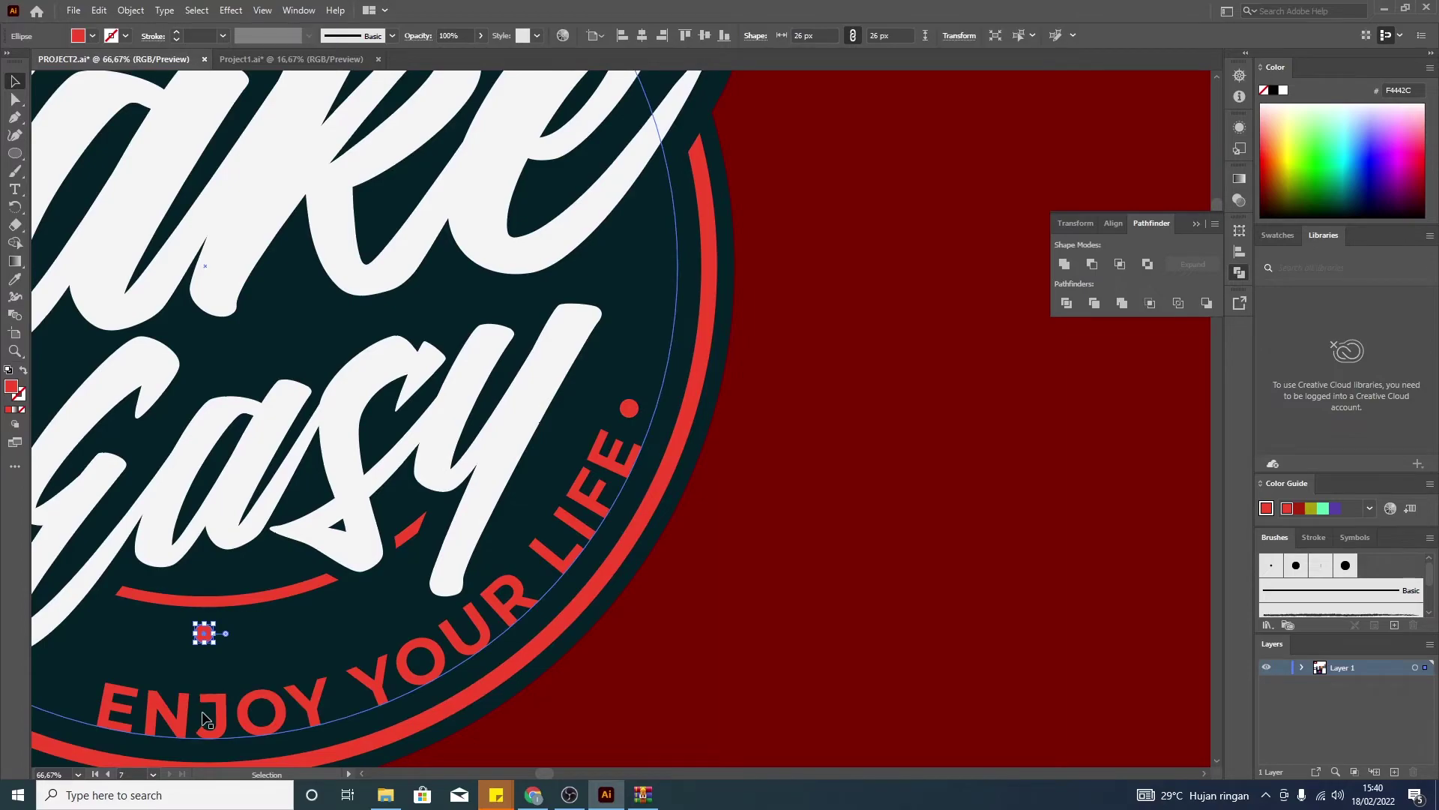
pyautogui.scroll(-2, 203, 720)
pyautogui.moveTo(204, 561); pyautogui.dragTo(75, 629)
pyautogui.scroll(-2, 531, 700)
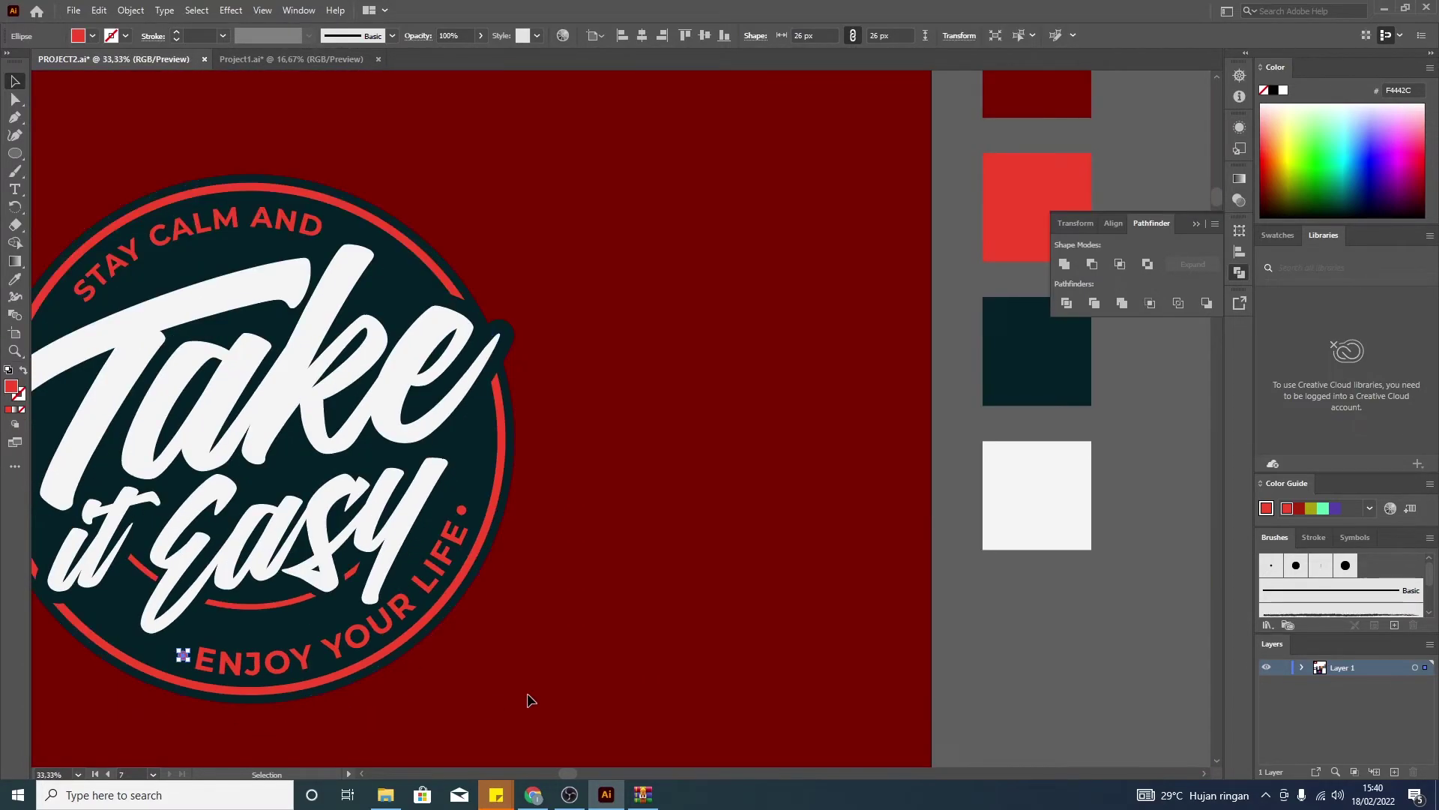
pyautogui.click(531, 700)
pyautogui.scroll(-1, 531, 700)
pyautogui.moveTo(478, 561); pyautogui.dragTo(379, 346)
pyautogui.moveTo(270, 664); pyautogui.dragTo(187, 402)
# - Delete the red dots beside STAY and after AND
pyautogui.click(191, 138)
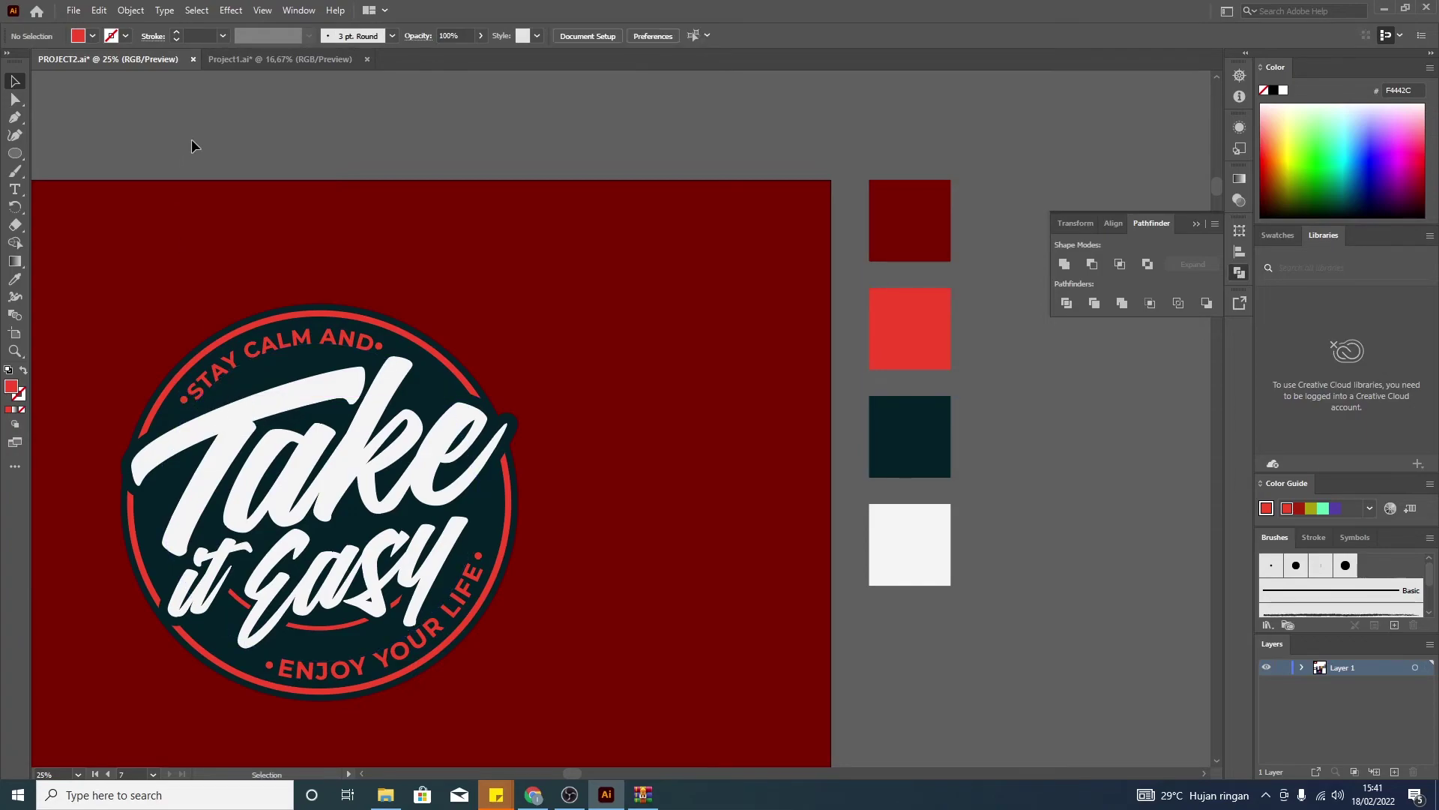
pyautogui.click(184, 398)
pyautogui.press('Delete')
pyautogui.click(379, 344)
pyautogui.press('Delete')
# - Scale a smaller copy of the red ring inward, about 948 px wide, behind the lettering
pyautogui.hotkey('ctrl', '-')
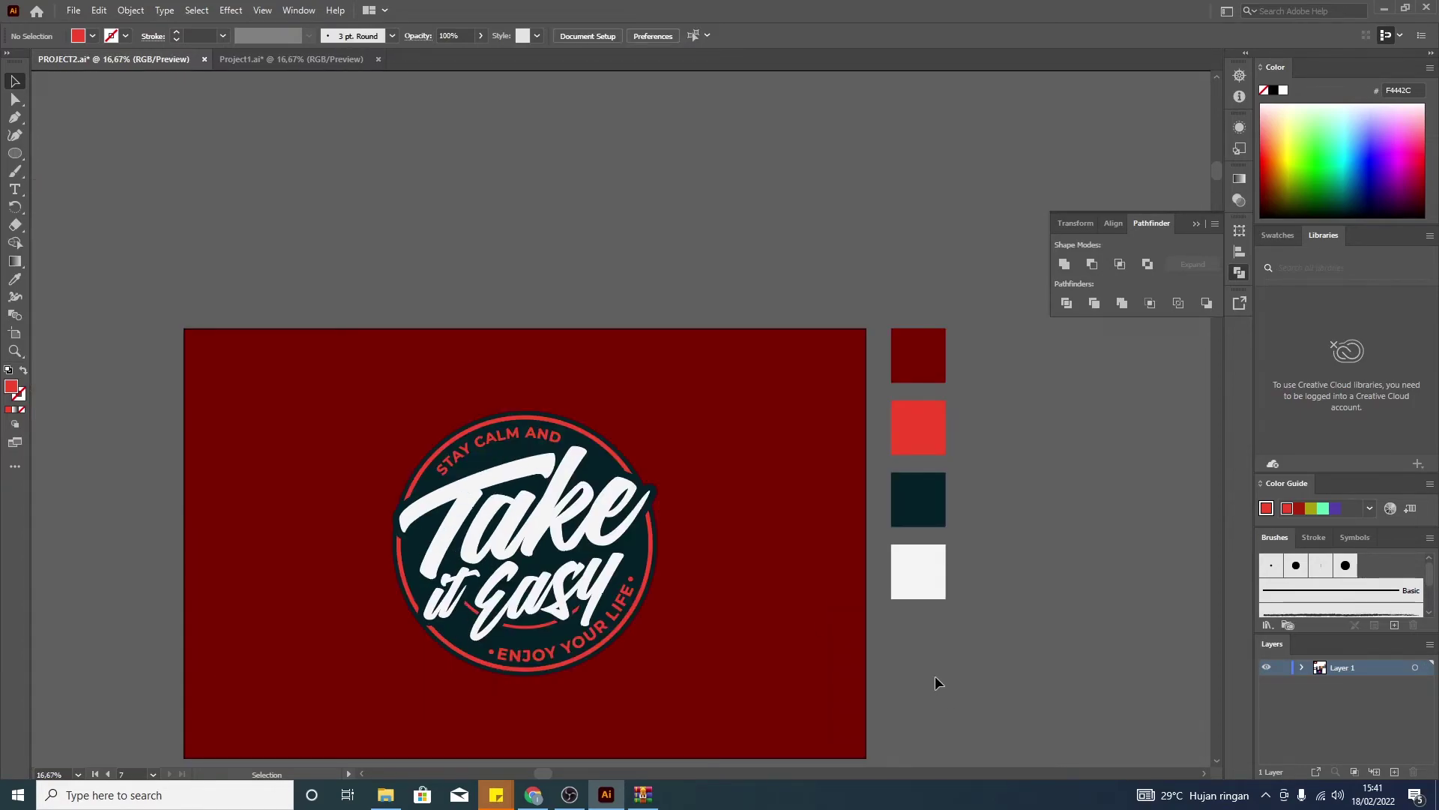
pyautogui.scroll(1, 144, 329)
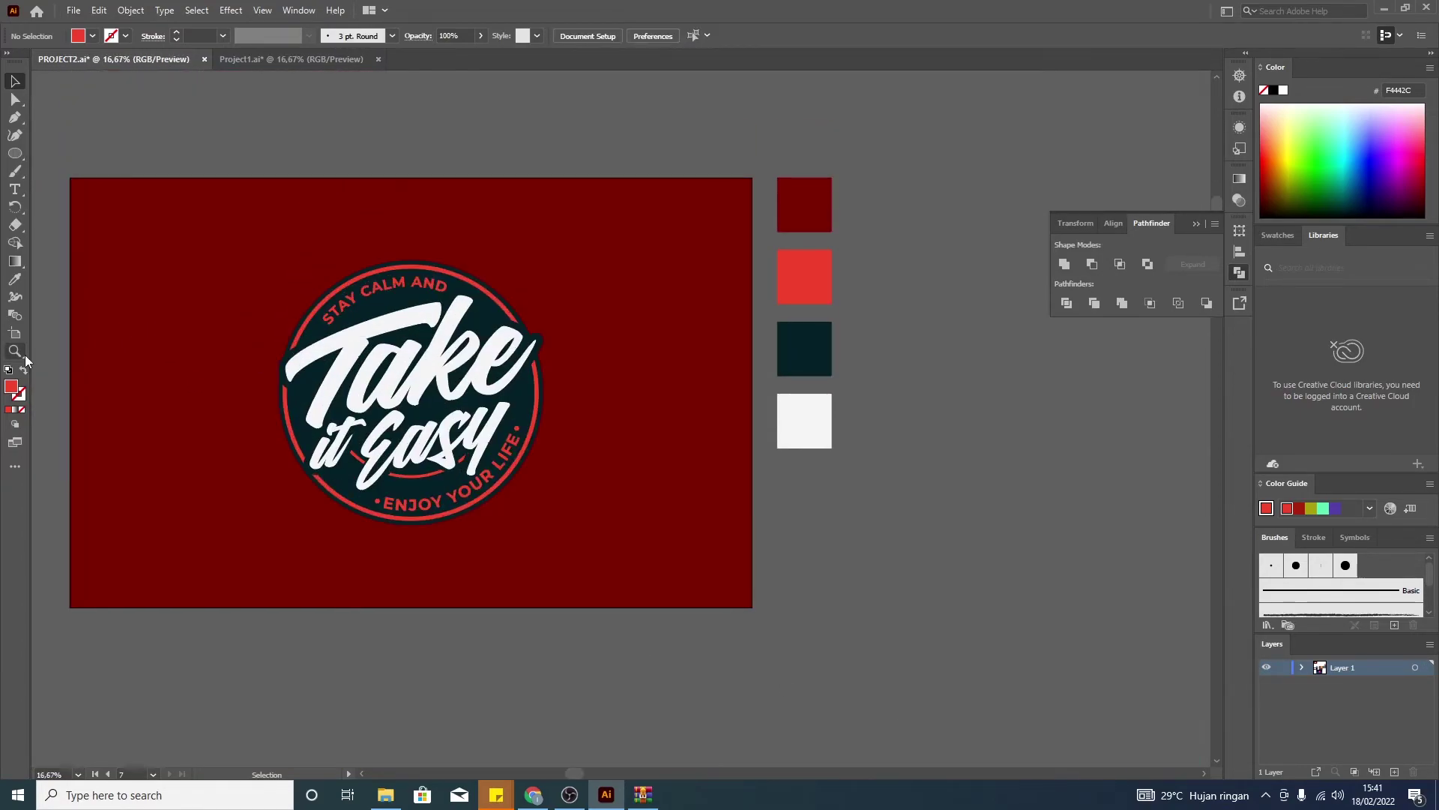
pyautogui.click(362, 773)
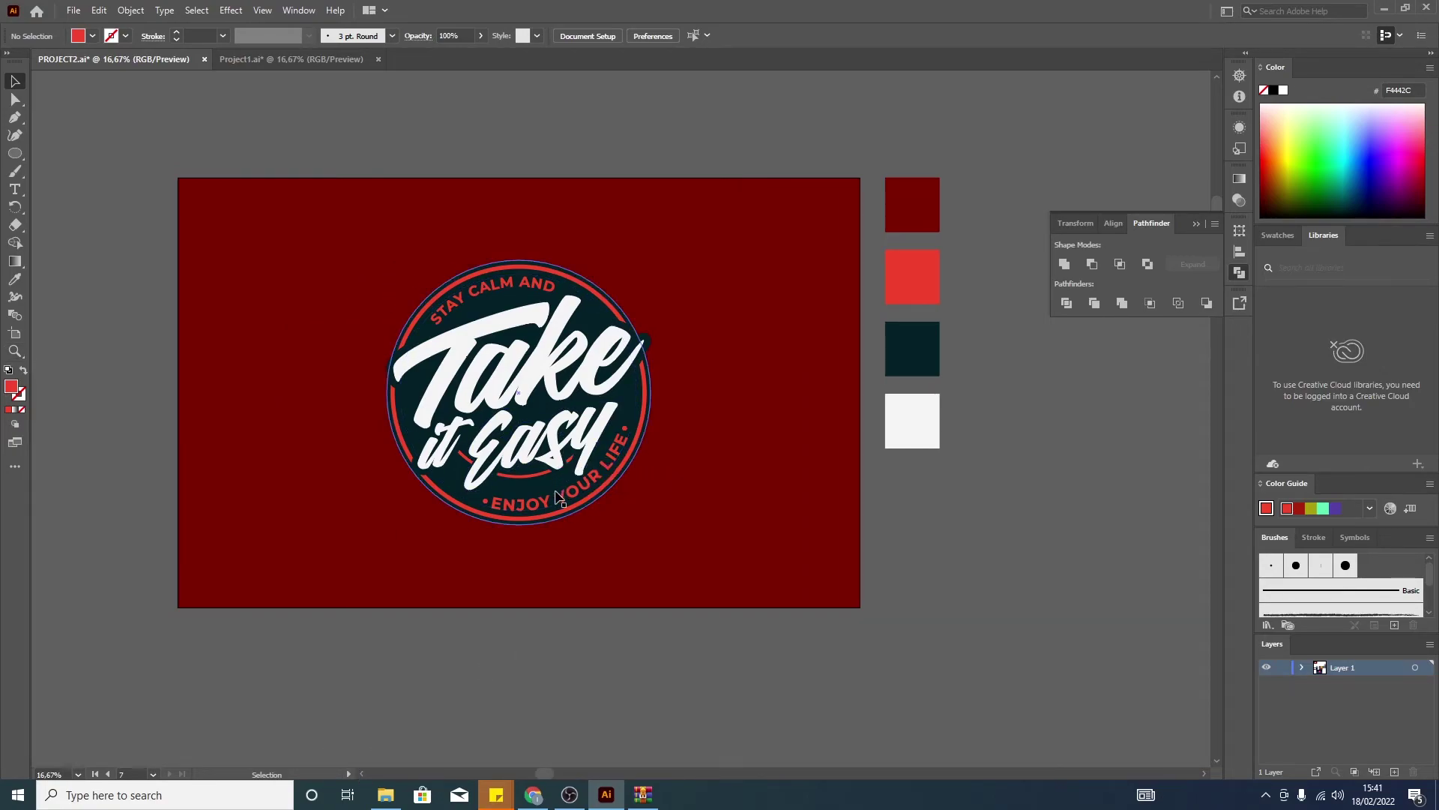
pyautogui.click(567, 519)
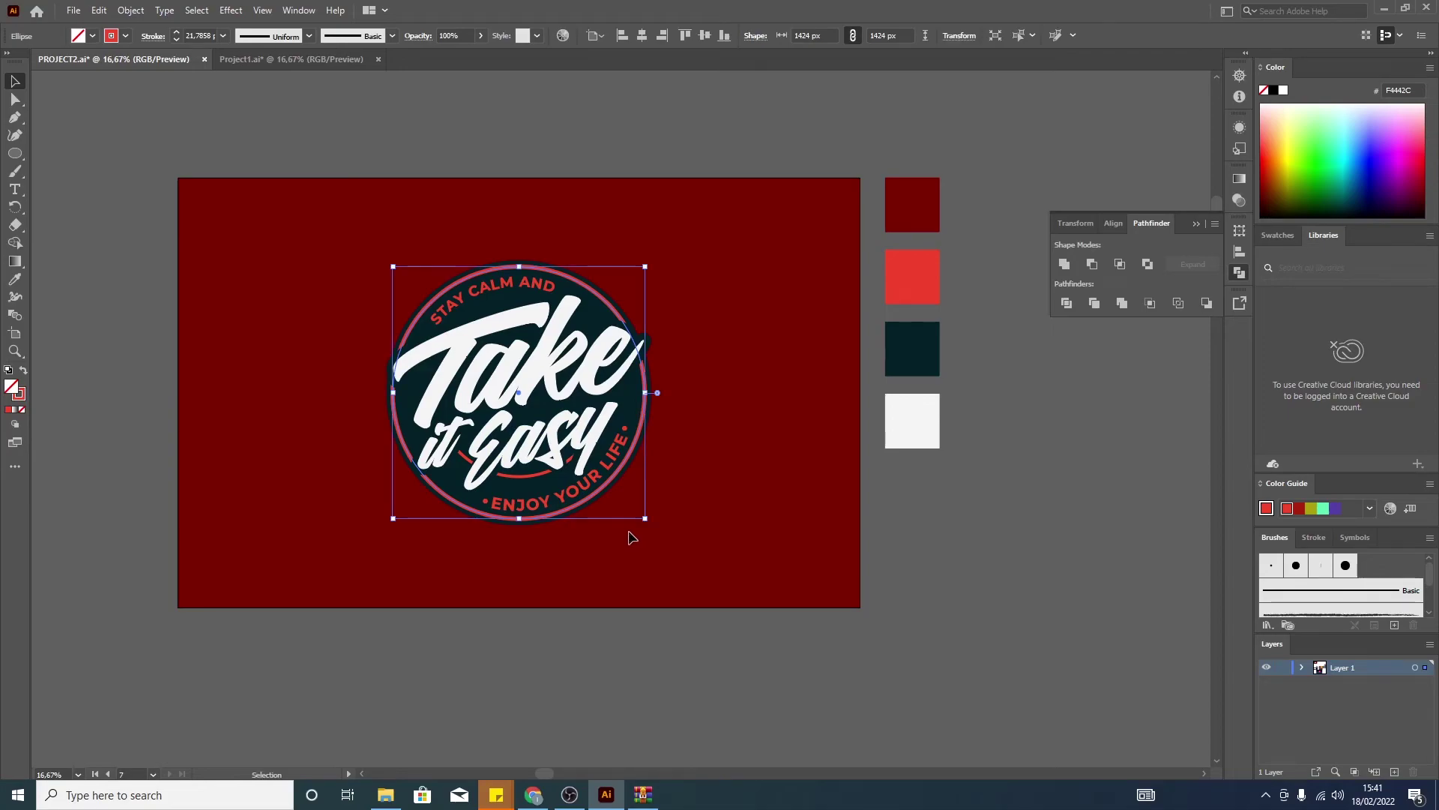
pyautogui.scroll(1, 571, 454)
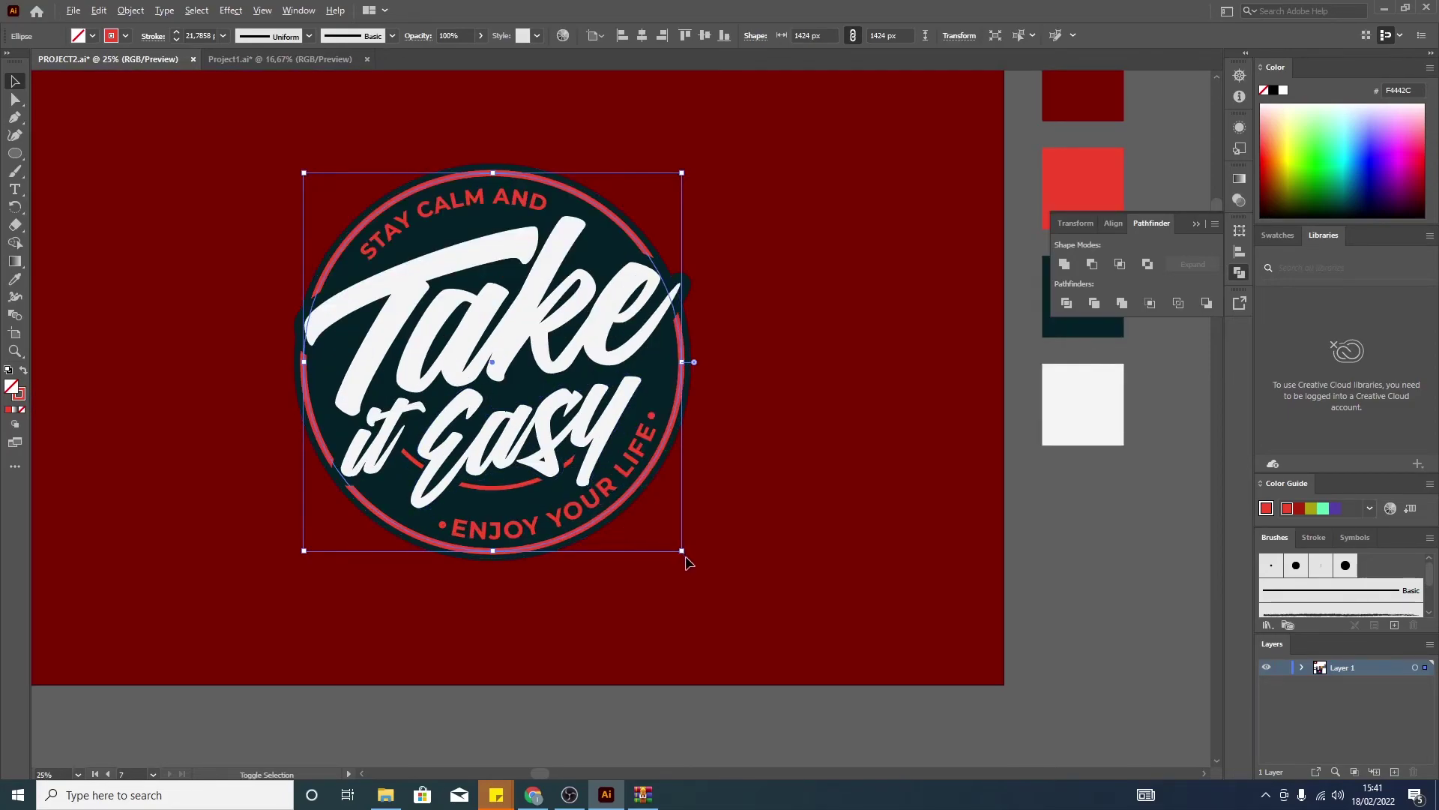
pyautogui.moveTo(683, 552); pyautogui.dragTo(643, 517)
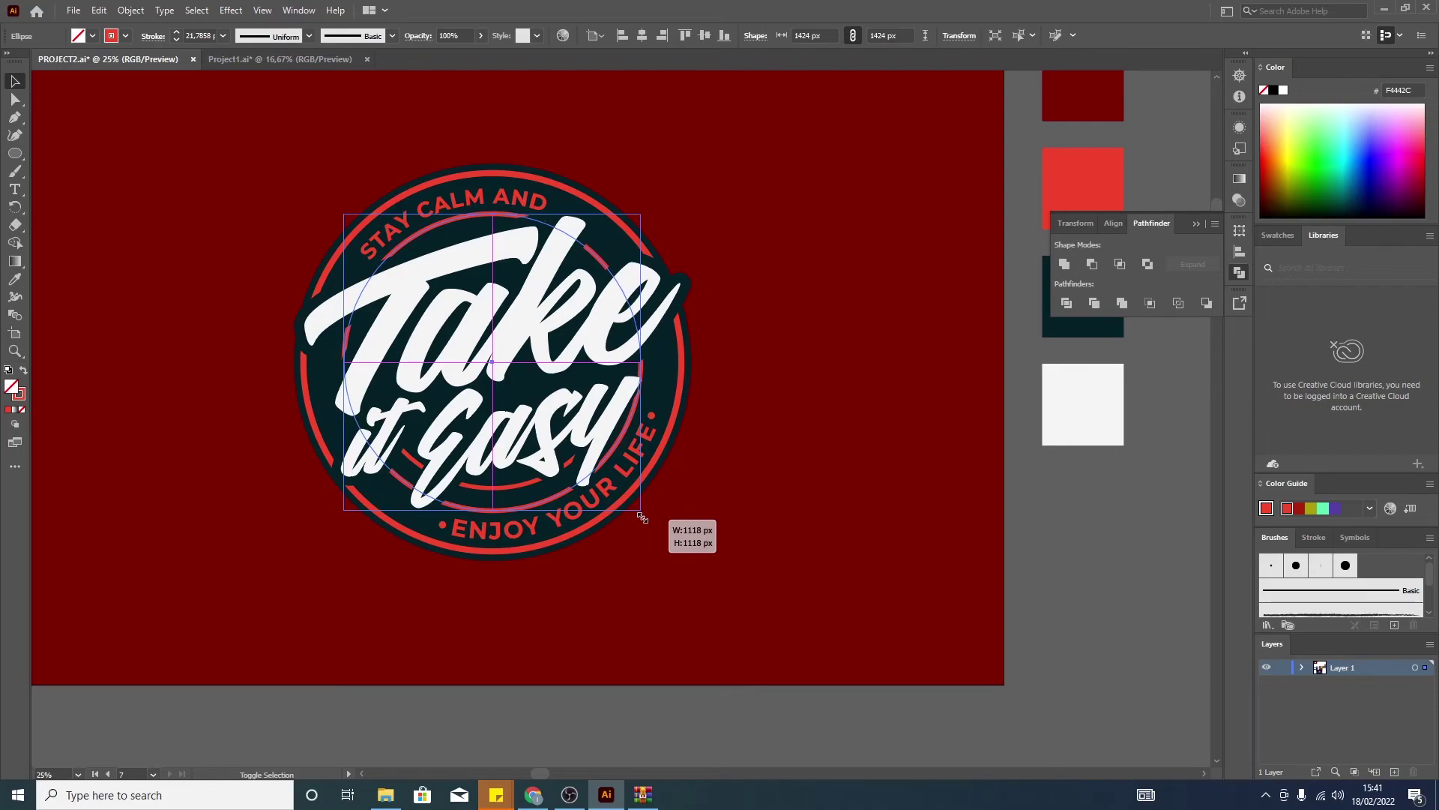
pyautogui.moveTo(643, 517); pyautogui.dragTo(641, 514)
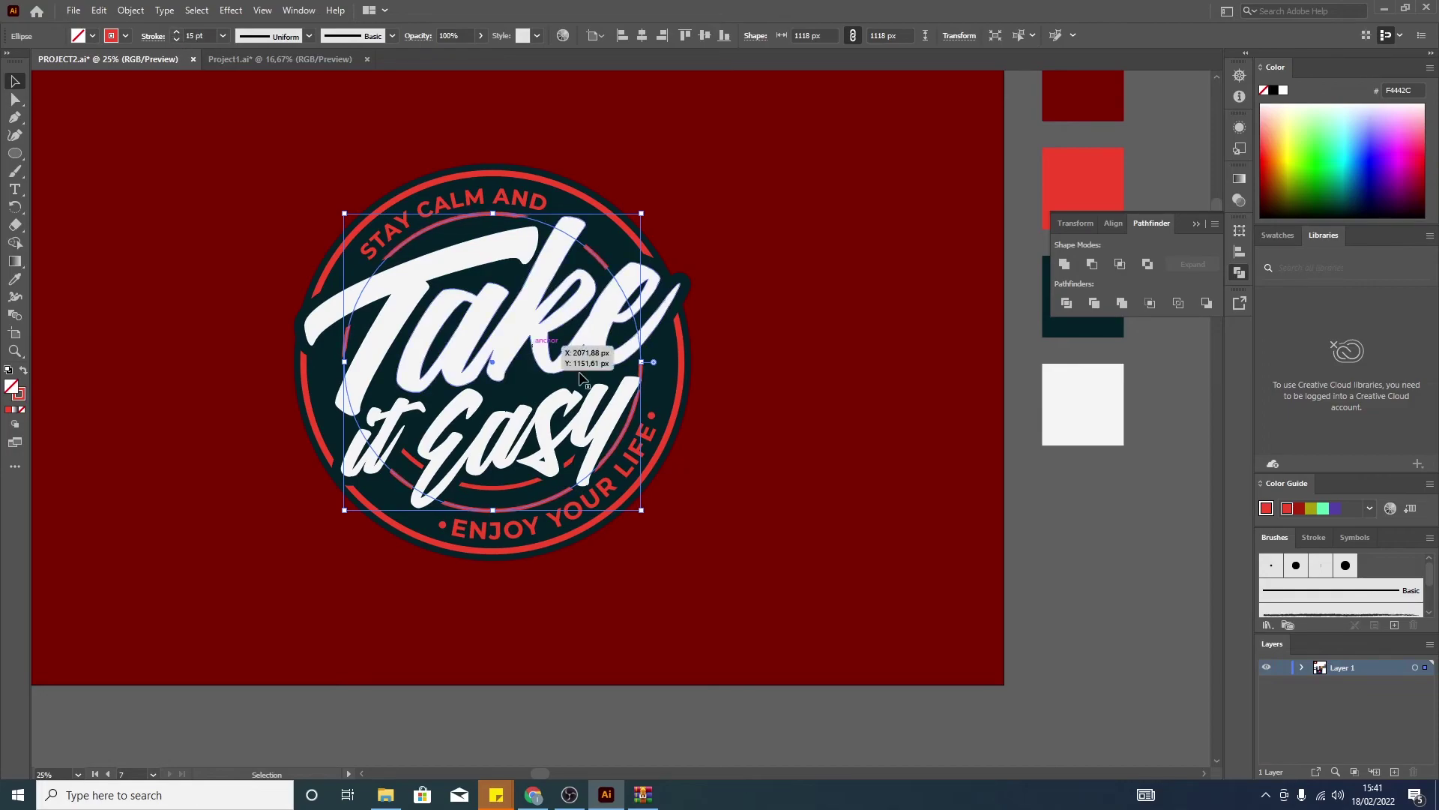
pyautogui.click(1081, 560)
pyautogui.hotkey('ctrl', '-')
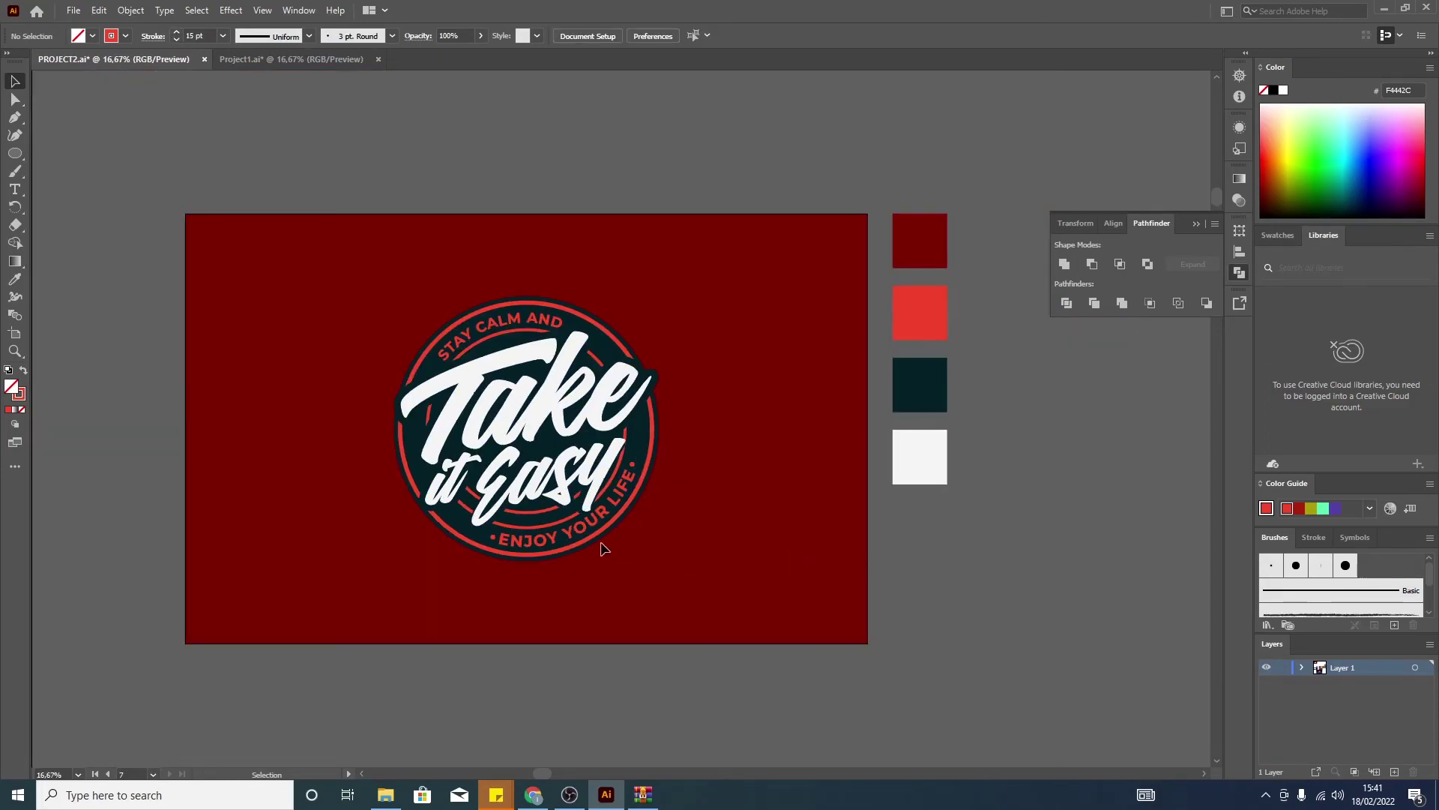
pyautogui.click(537, 517)
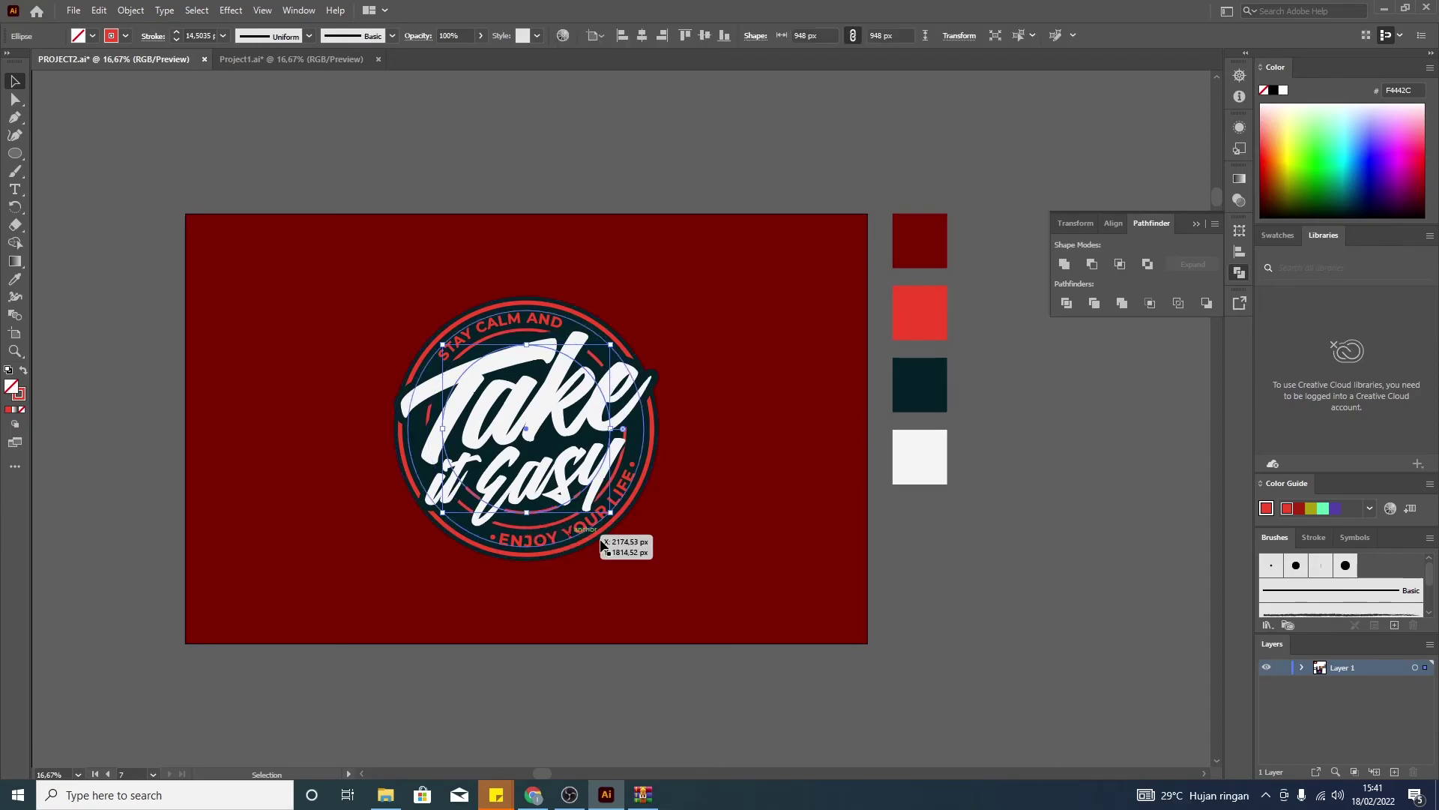
pyautogui.click(1087, 665)
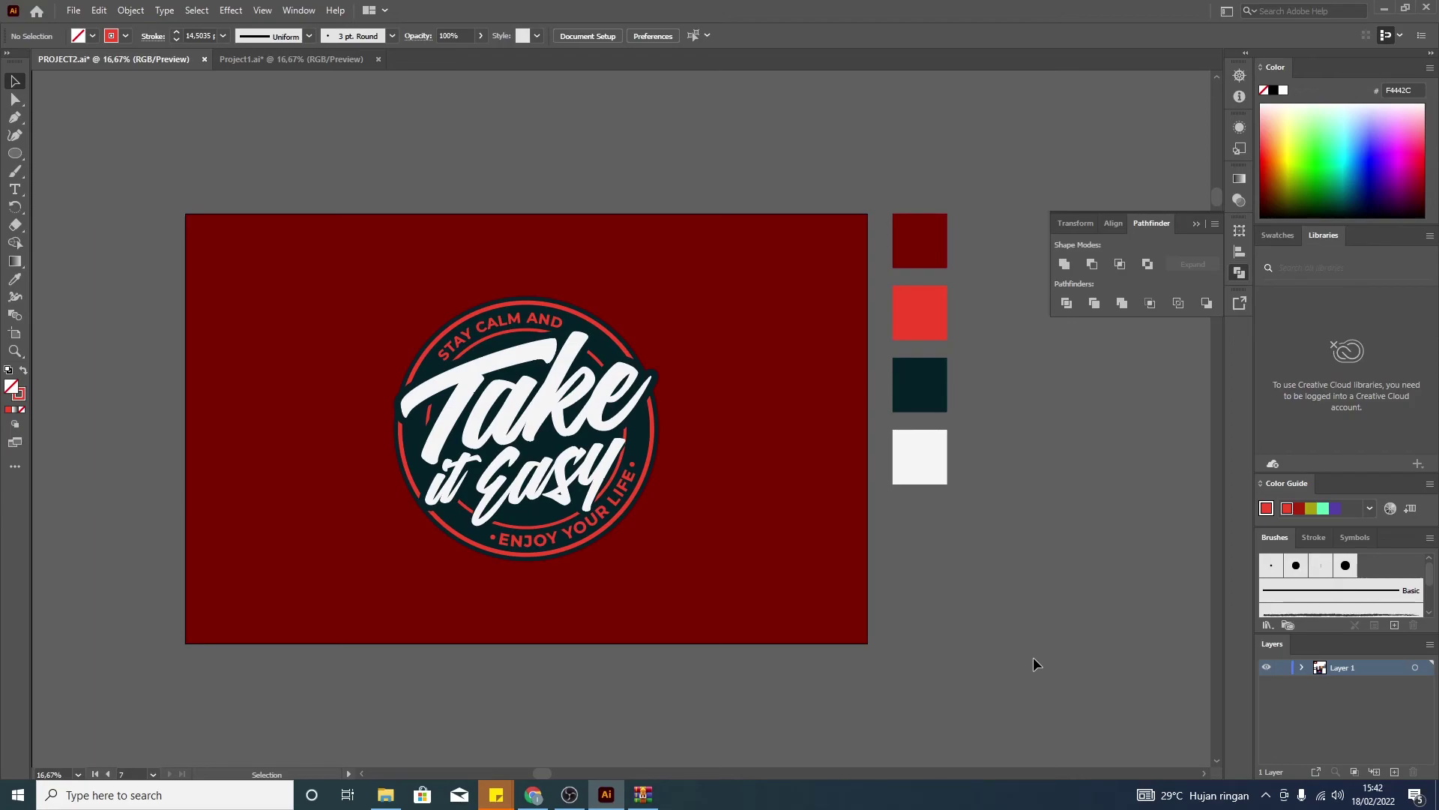
pyautogui.hotkey('ctrl', 'z')
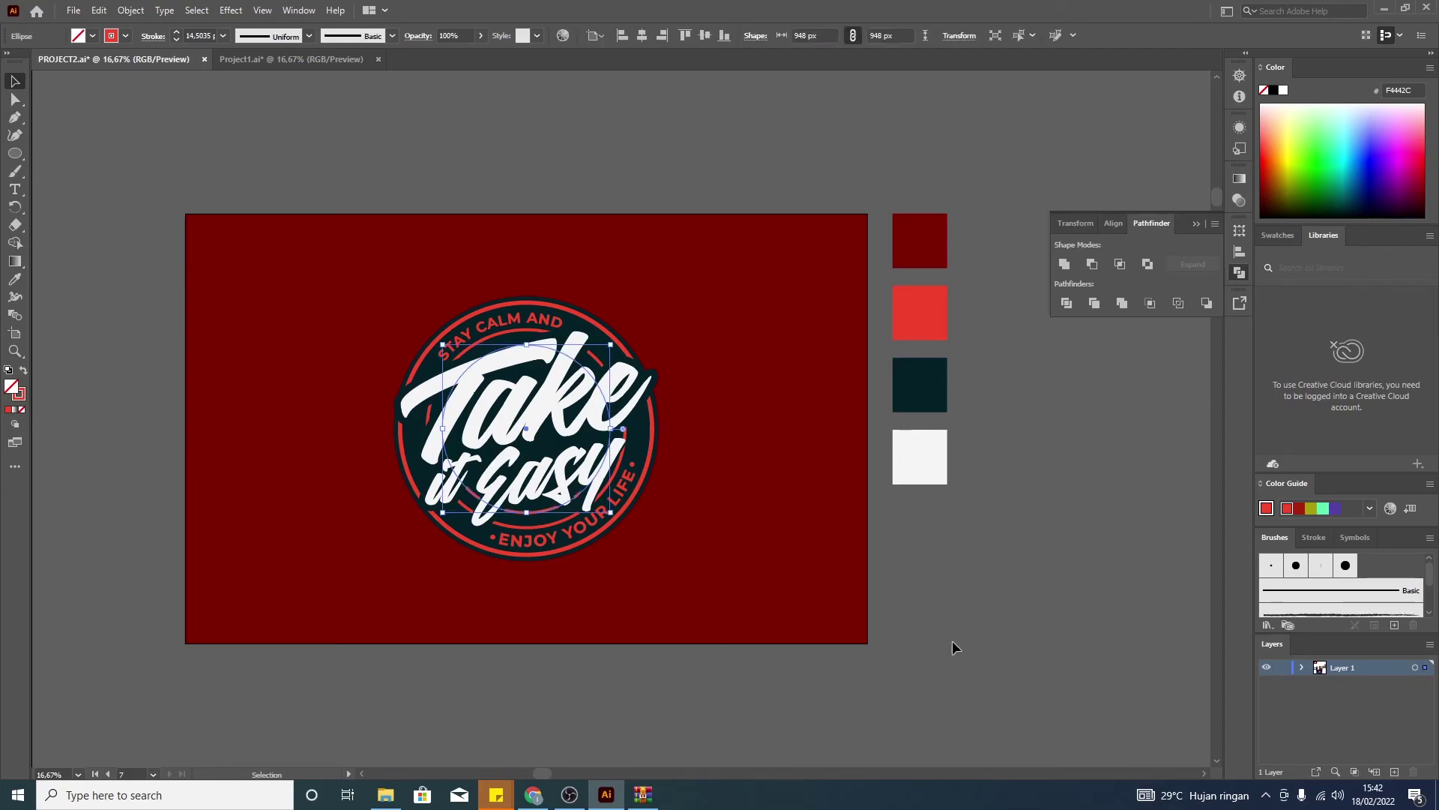
pyautogui.click(23, 370)
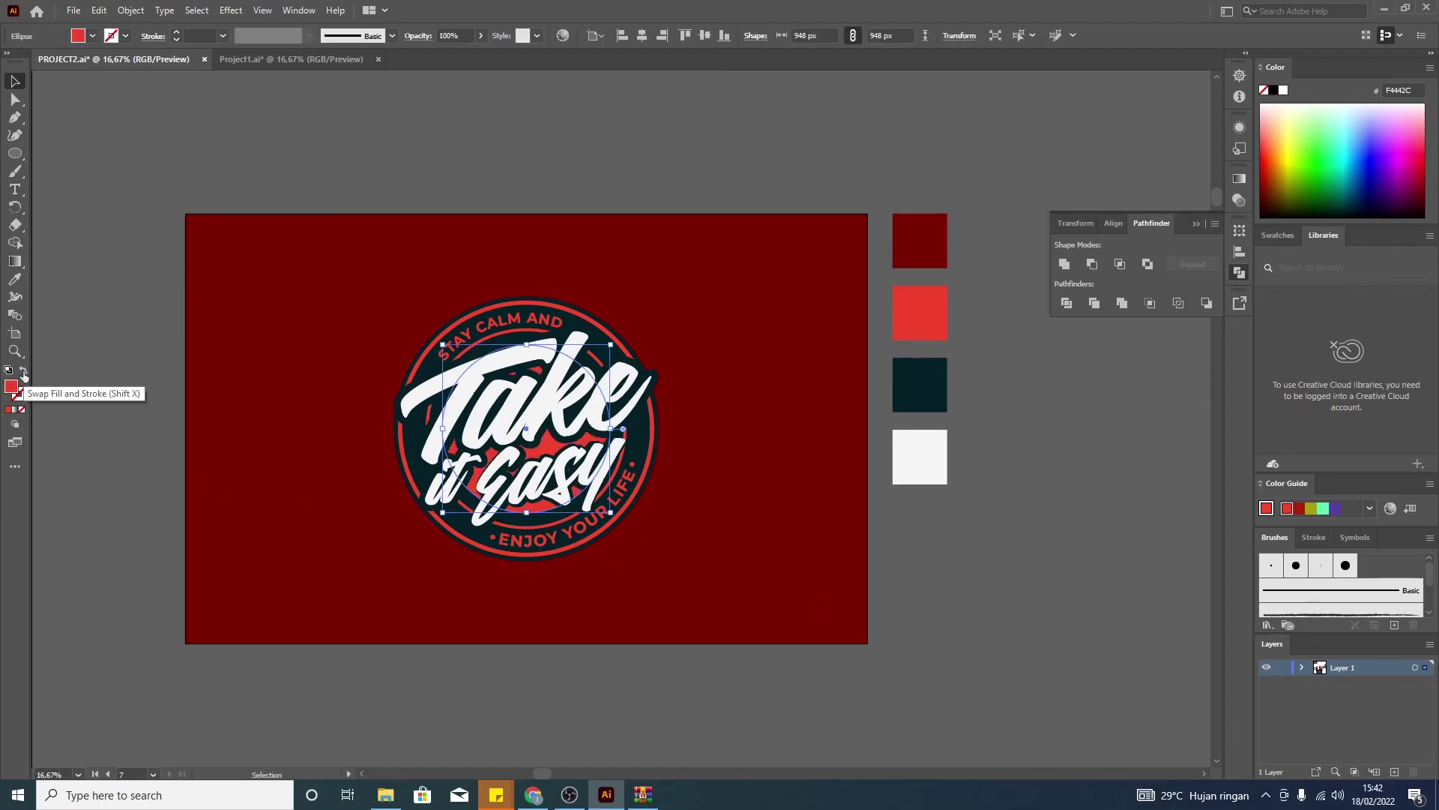
pyautogui.click(1064, 617)
pyautogui.hotkey('ctrl', '-')
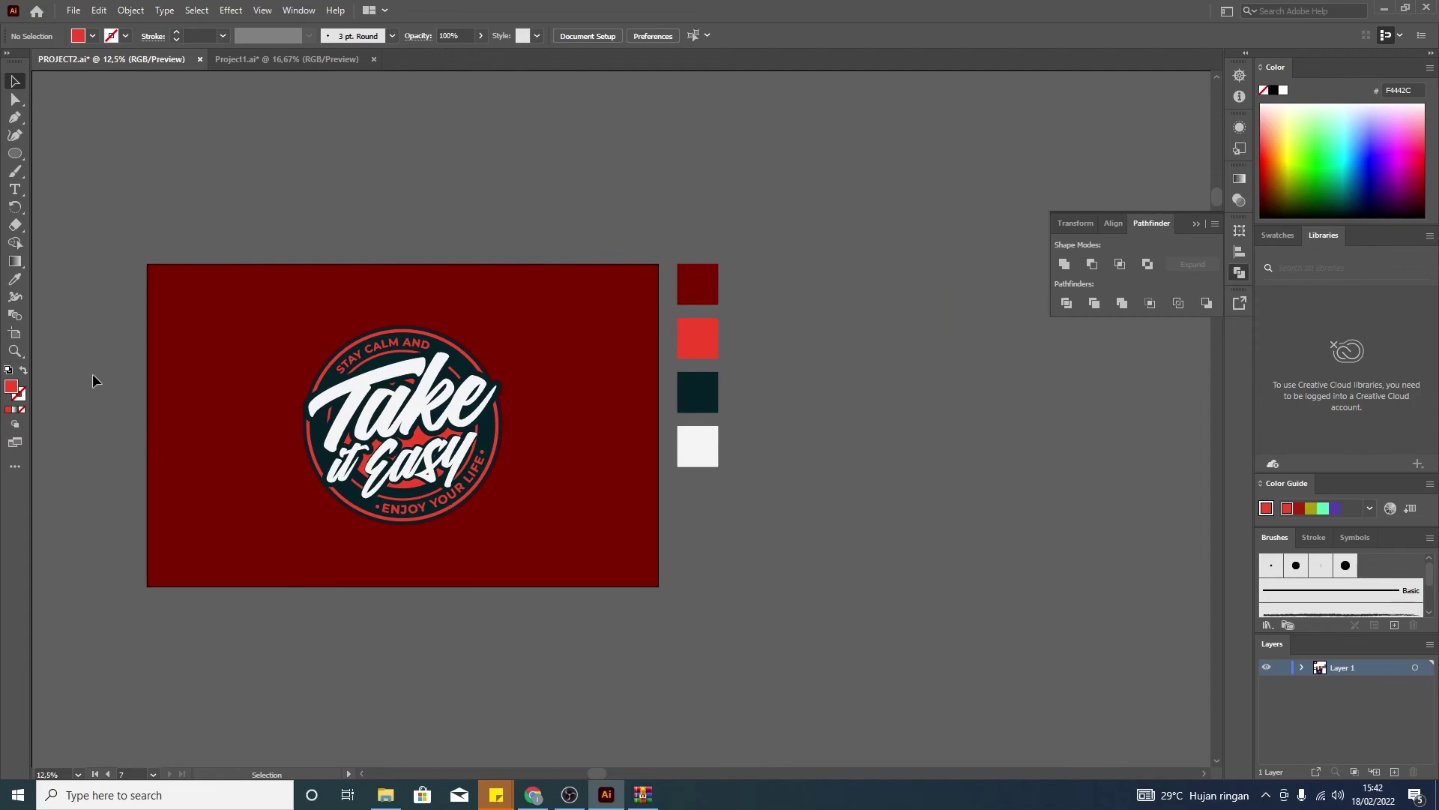
pyautogui.scroll(1, 97, 363)
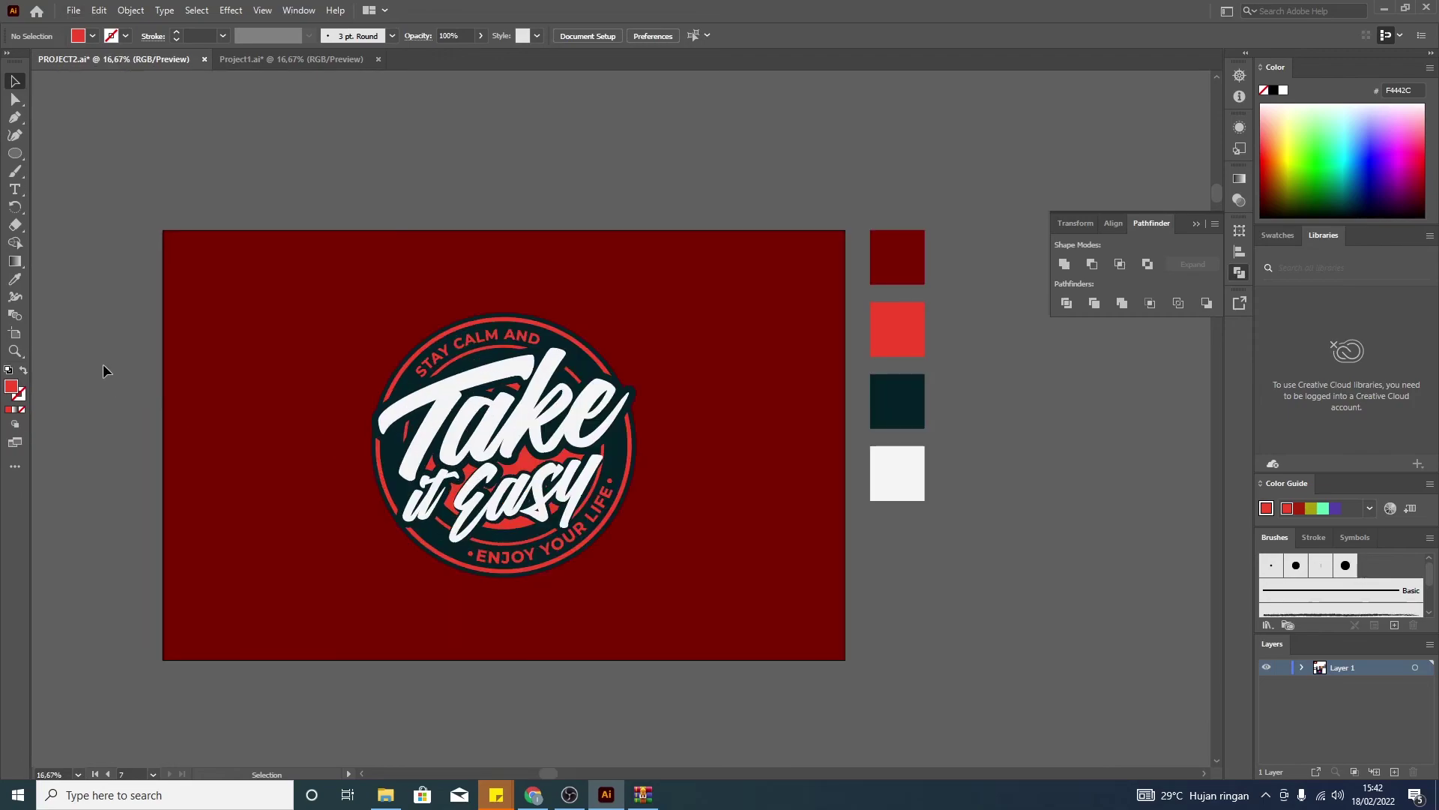
pyautogui.click(514, 530)
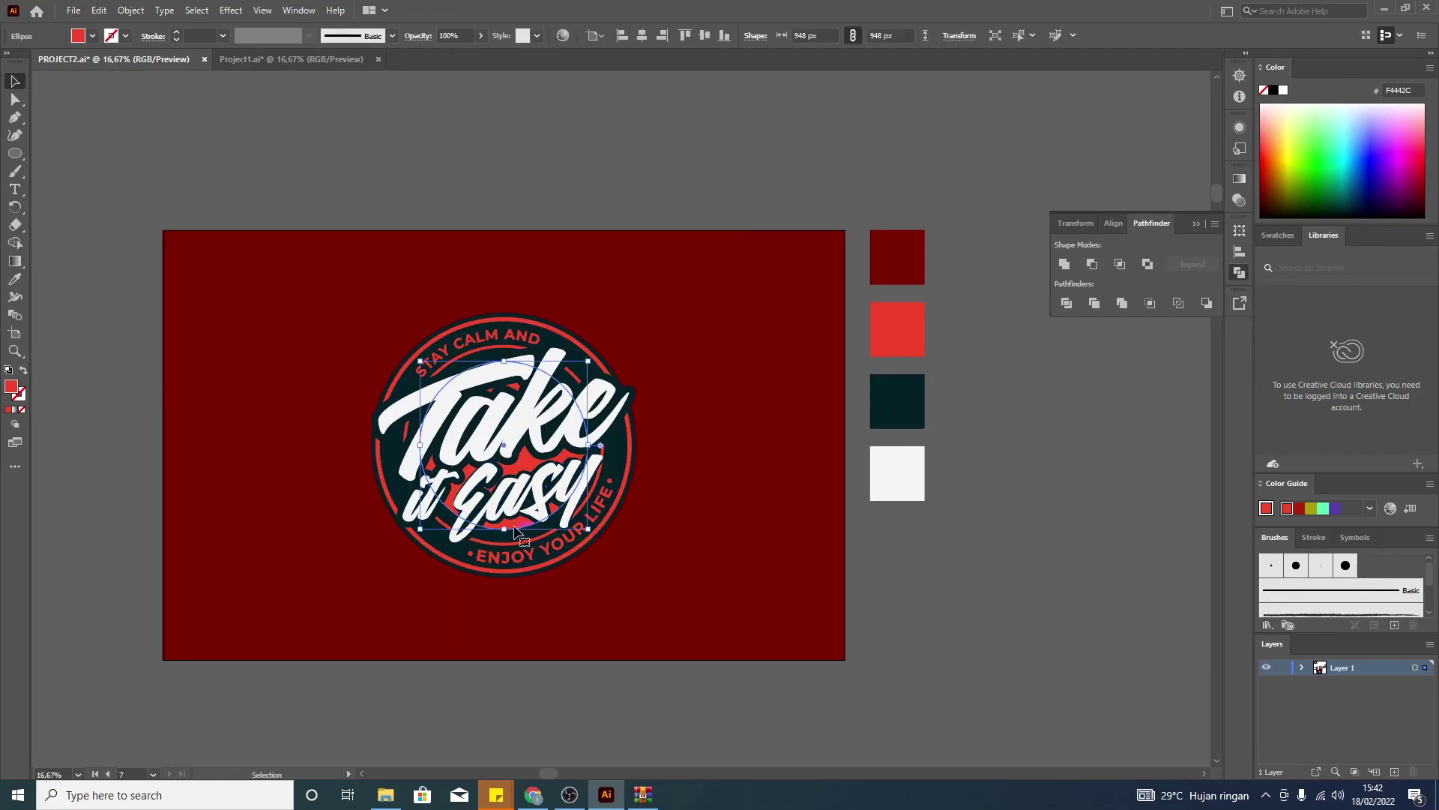
pyautogui.click(607, 559)
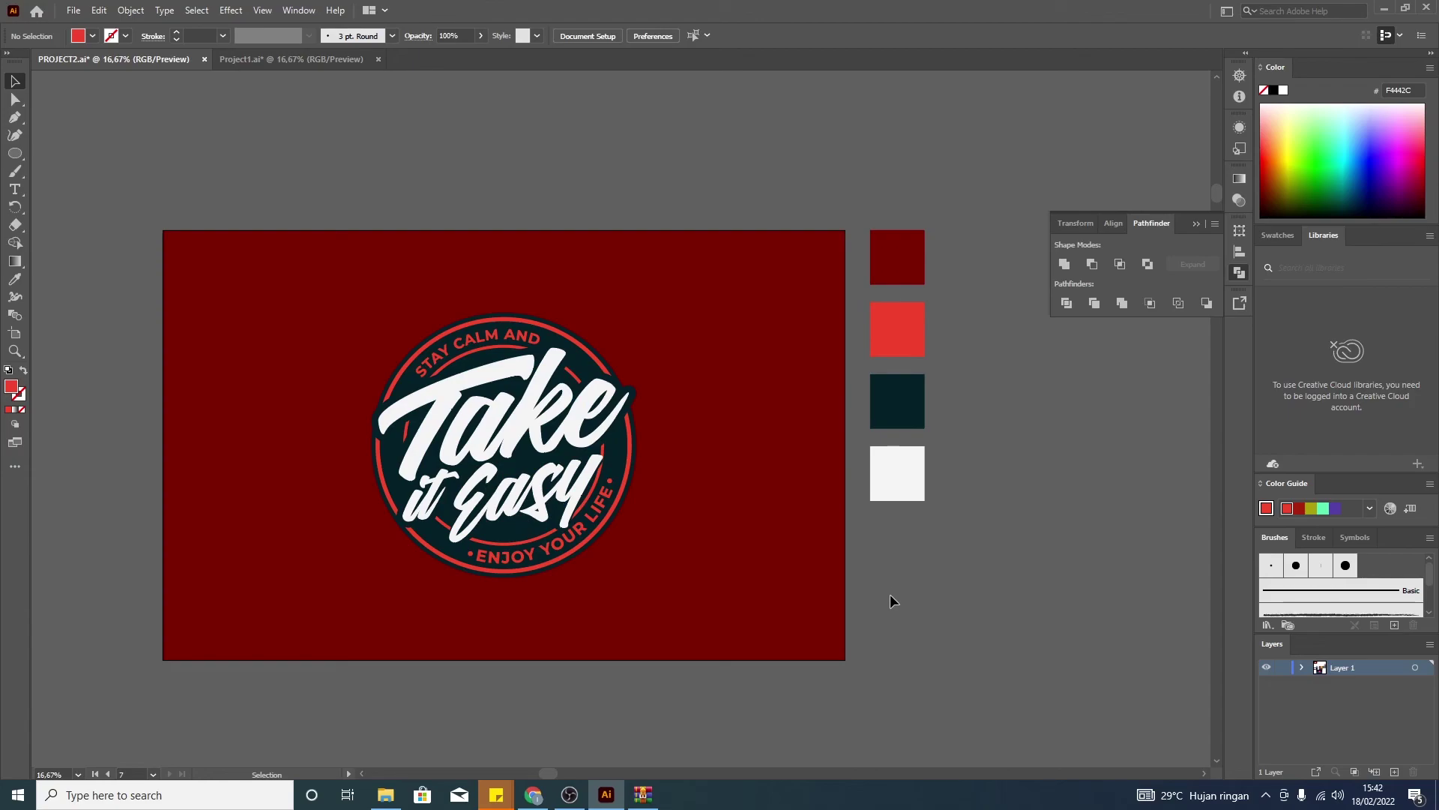